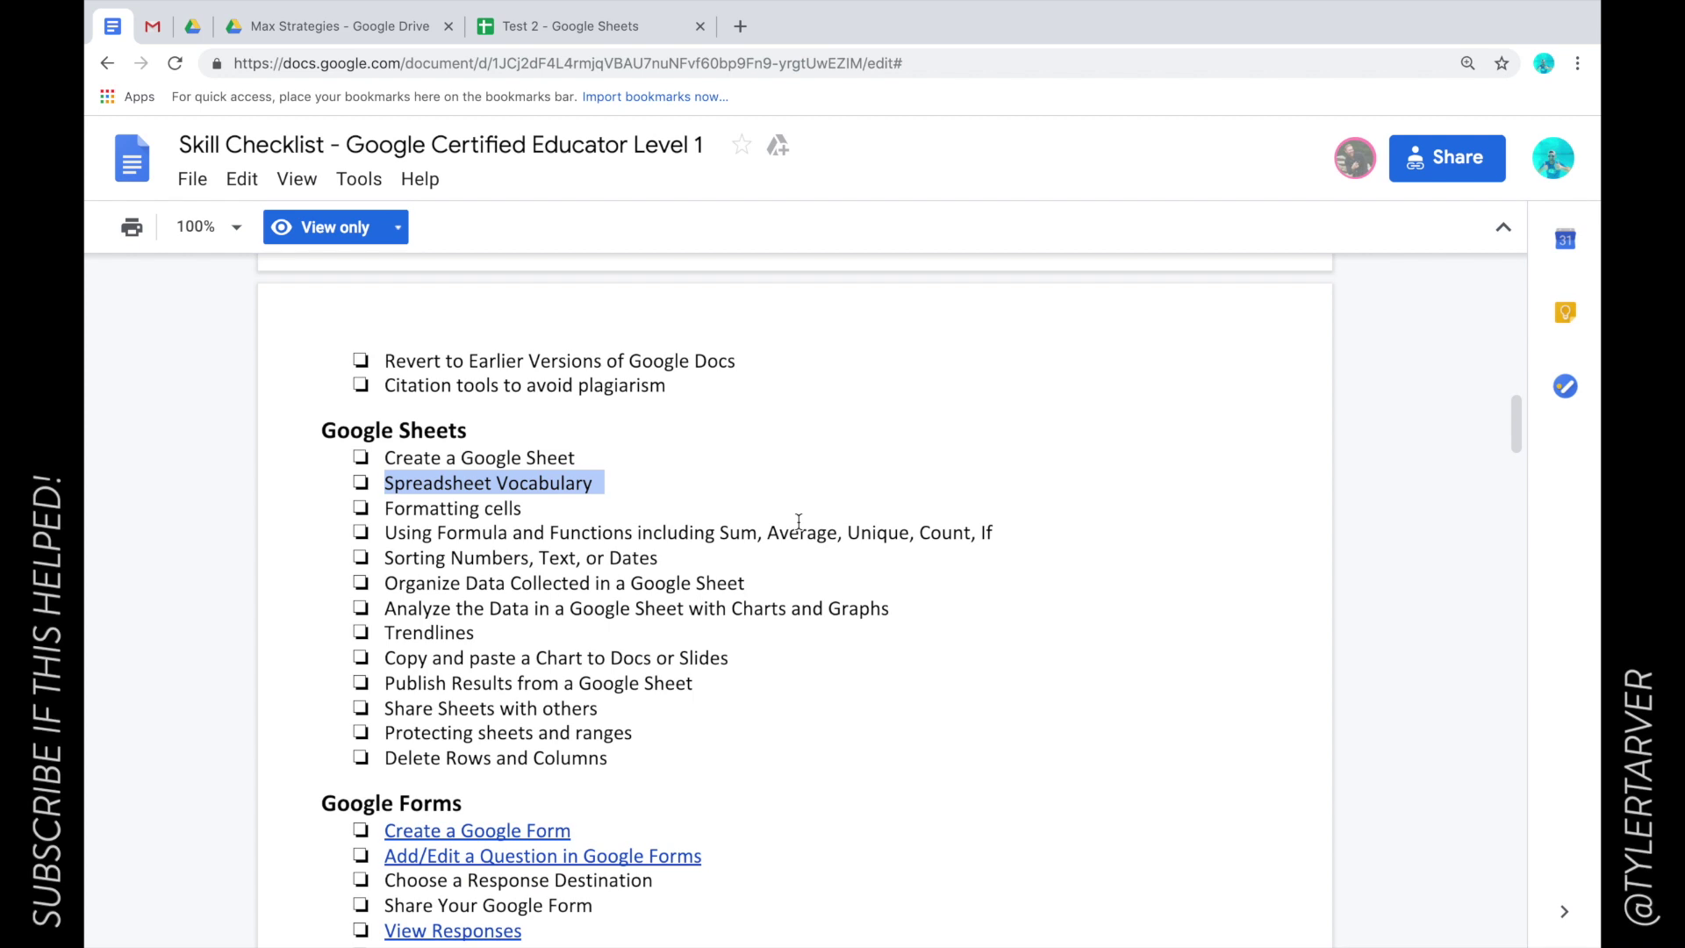
Select the Spreadsheet Vocabulary checklist line, then switch to the Test 2 spreadsheet.
{"action": "triple_click", "coordinate": [431, 485]}
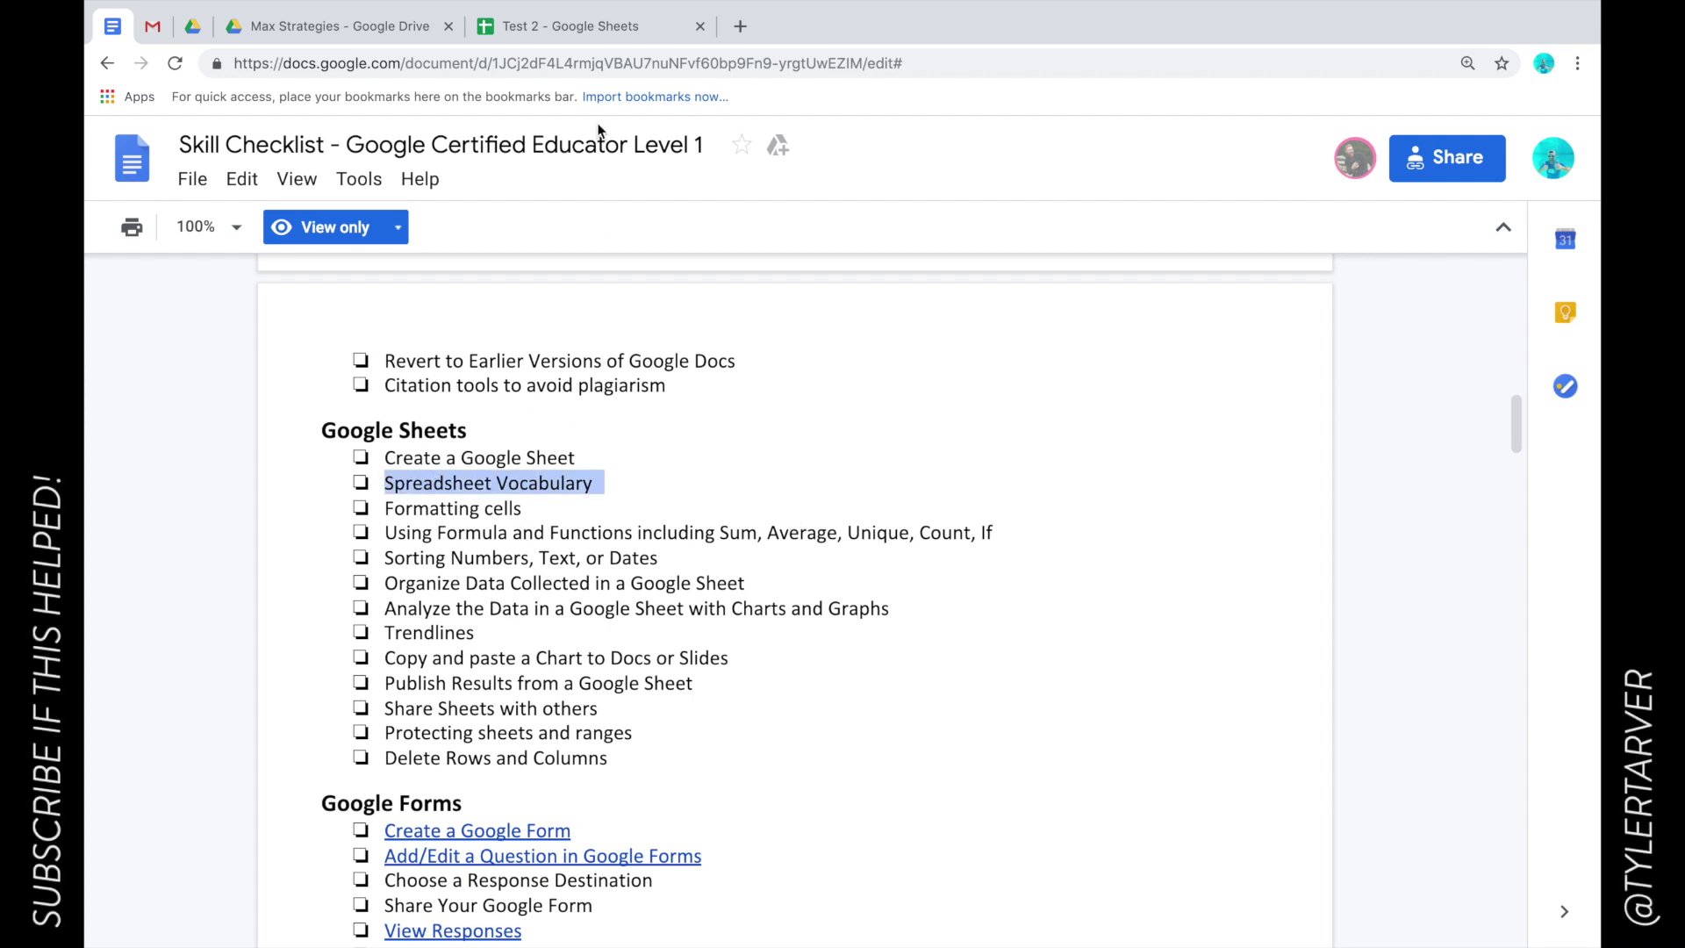
{"action": "left_click", "coordinate": [518, 26]}
{"action": "left_click", "coordinate": [369, 457]}
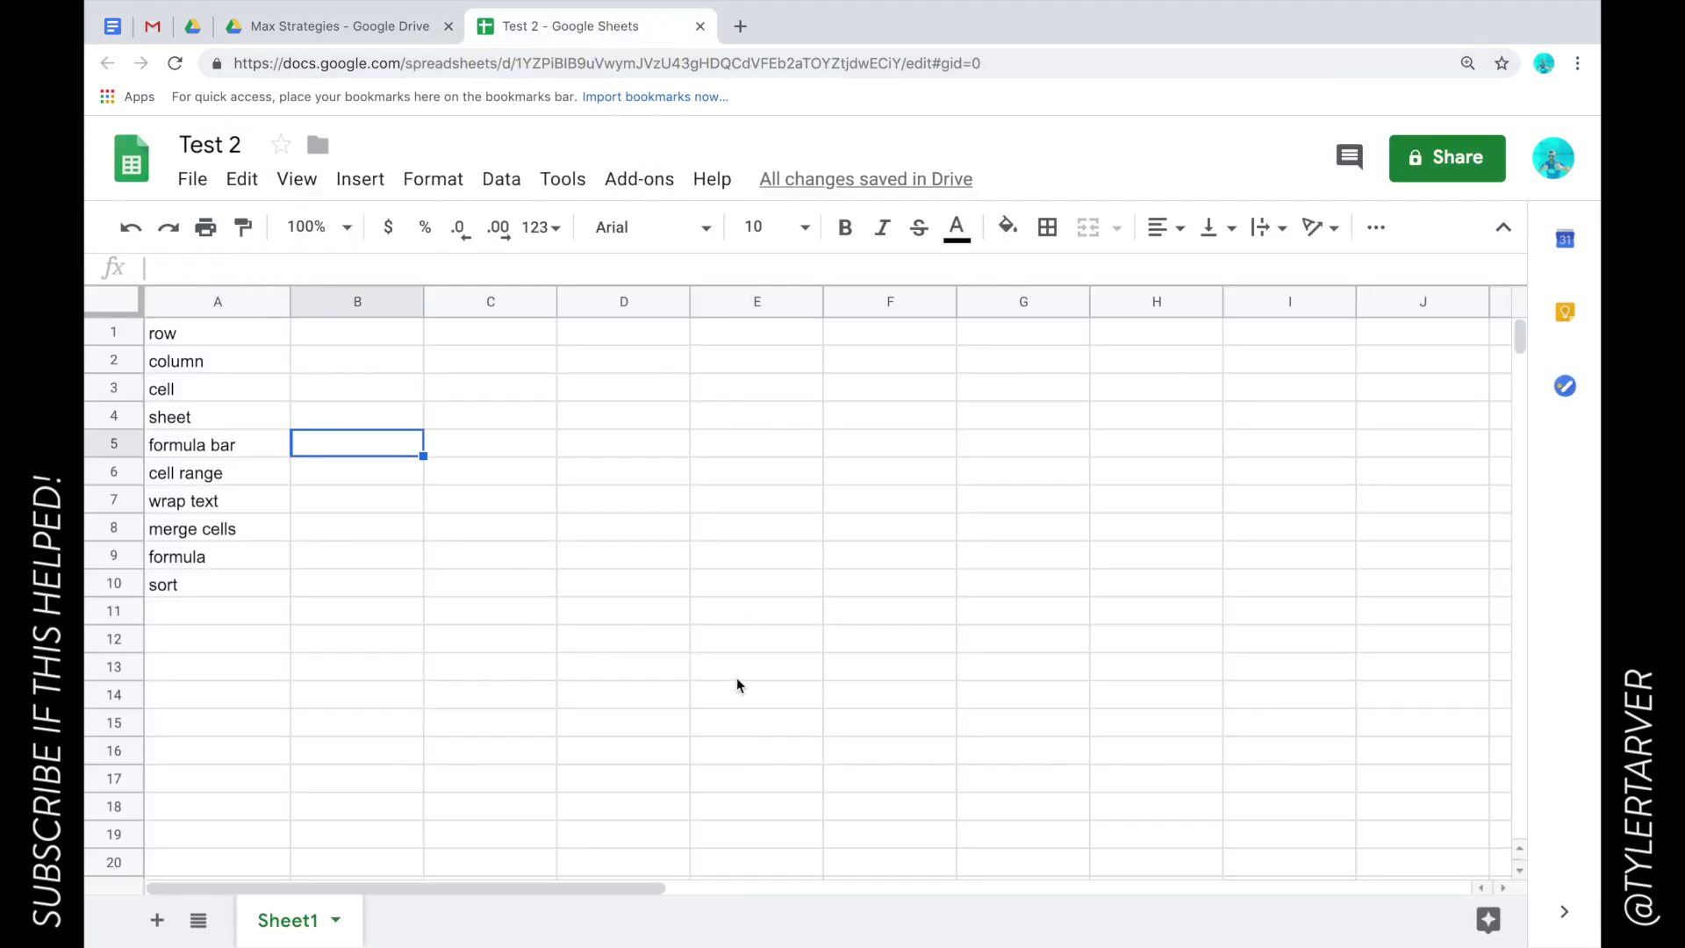
{"action": "left_click", "coordinate": [322, 527]}
{"action": "left_click", "coordinate": [255, 610]}
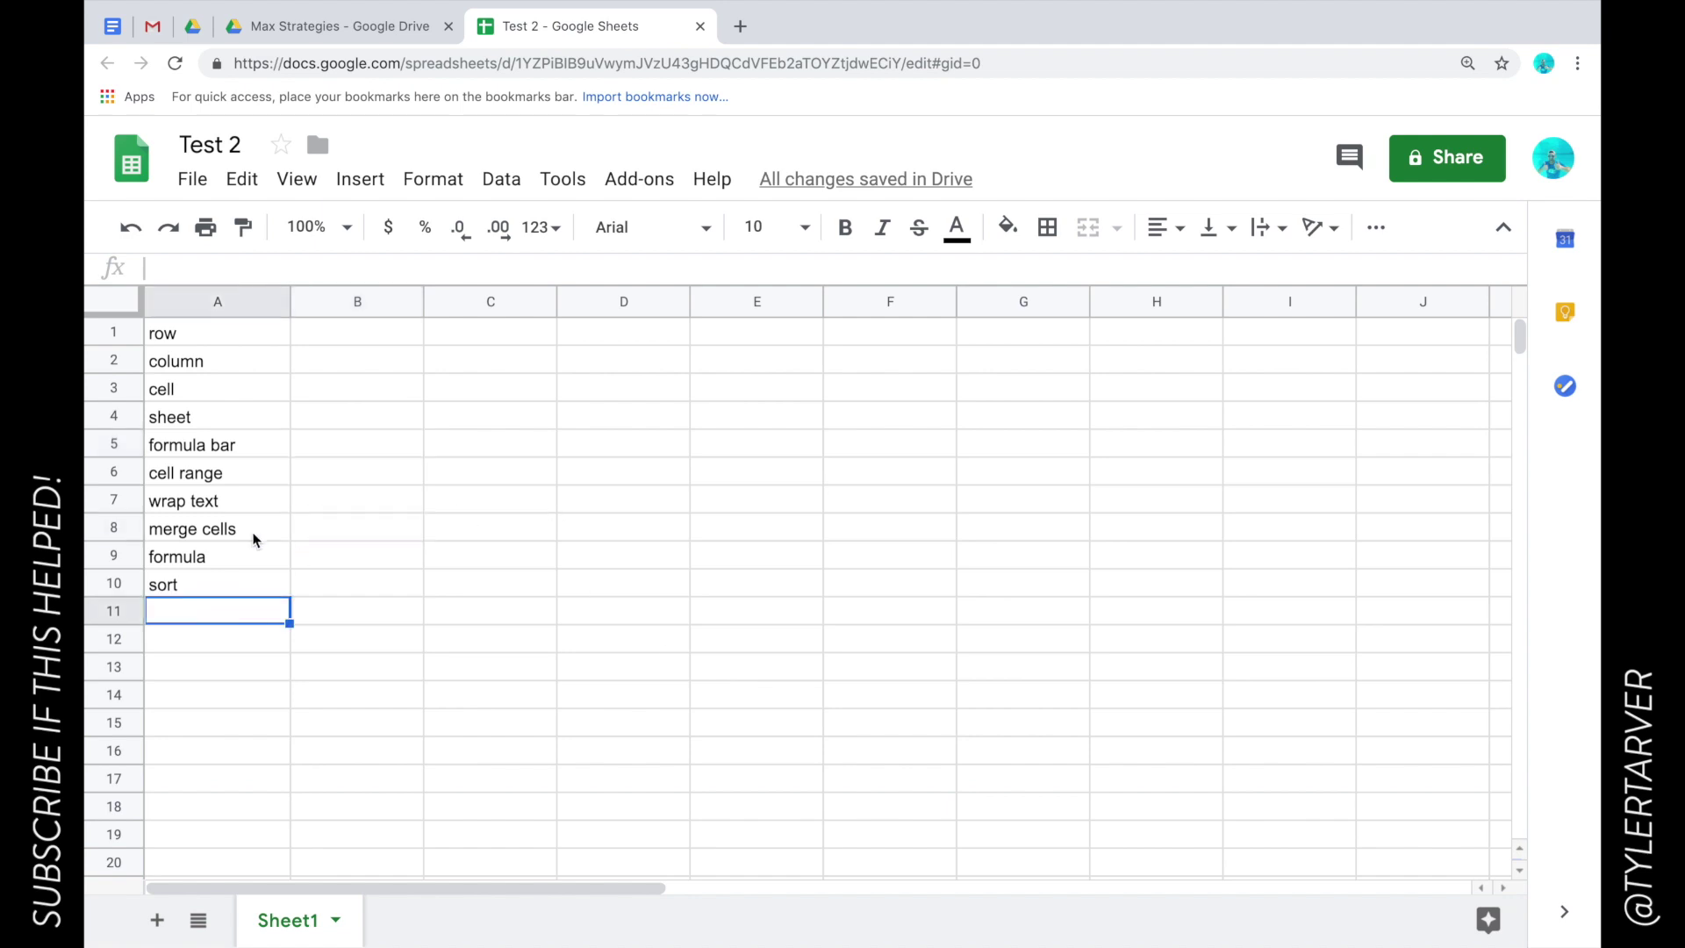
{"action": "left_click", "coordinate": [282, 526]}
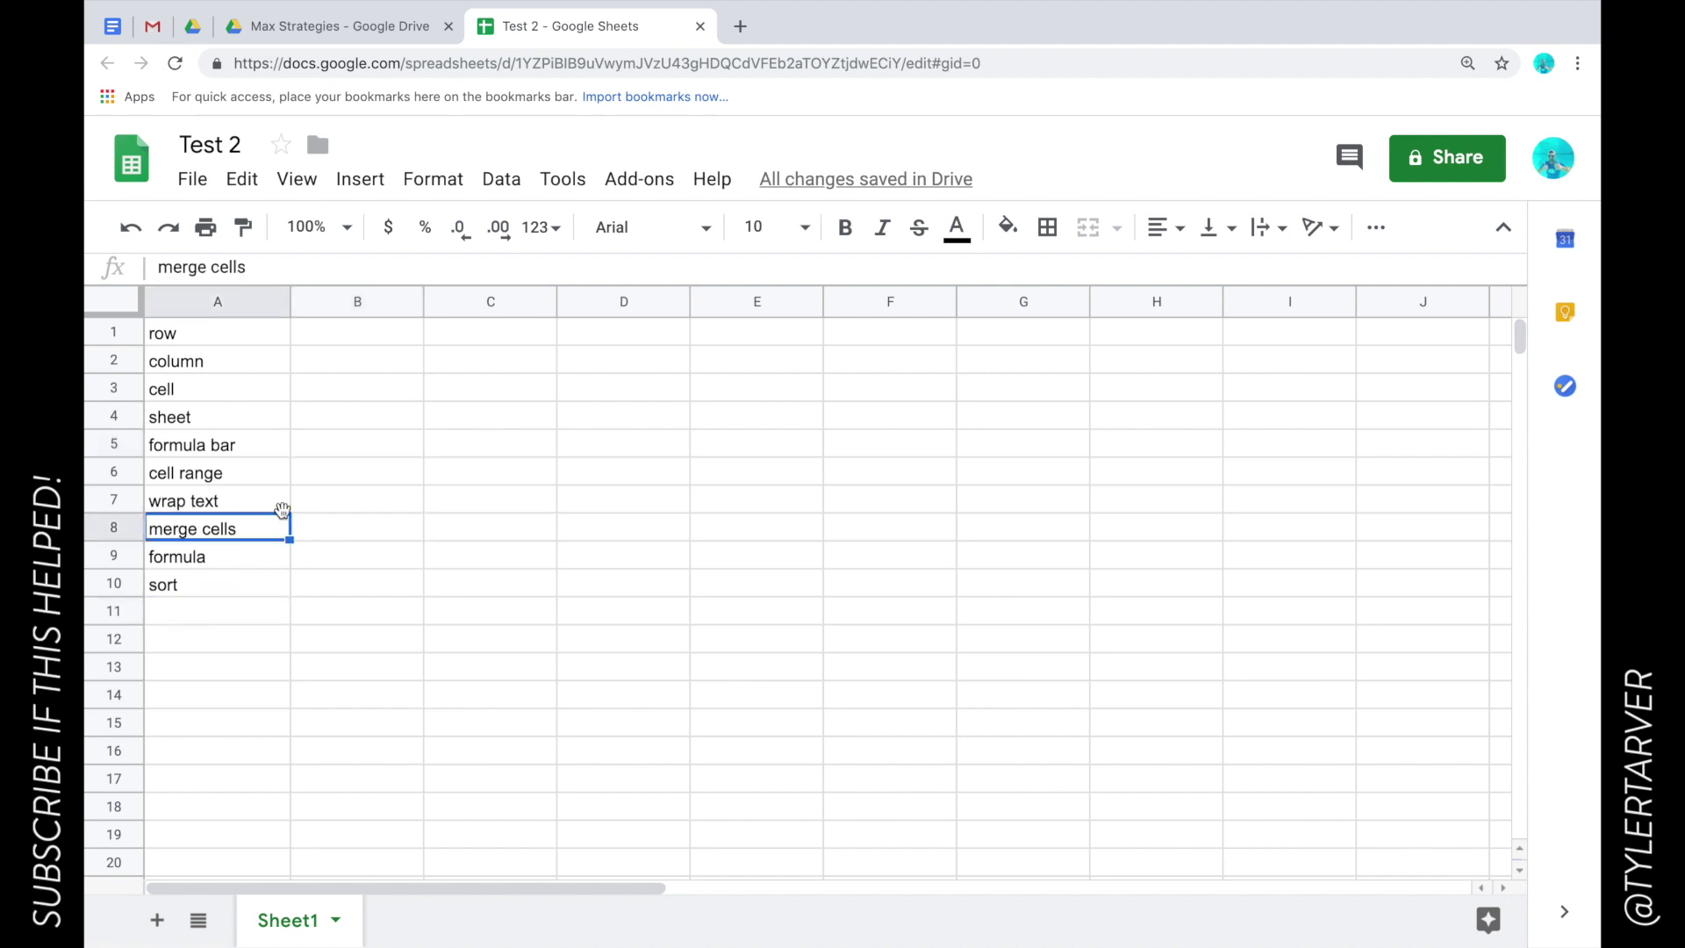
{"action": "left_click", "coordinate": [273, 399]}
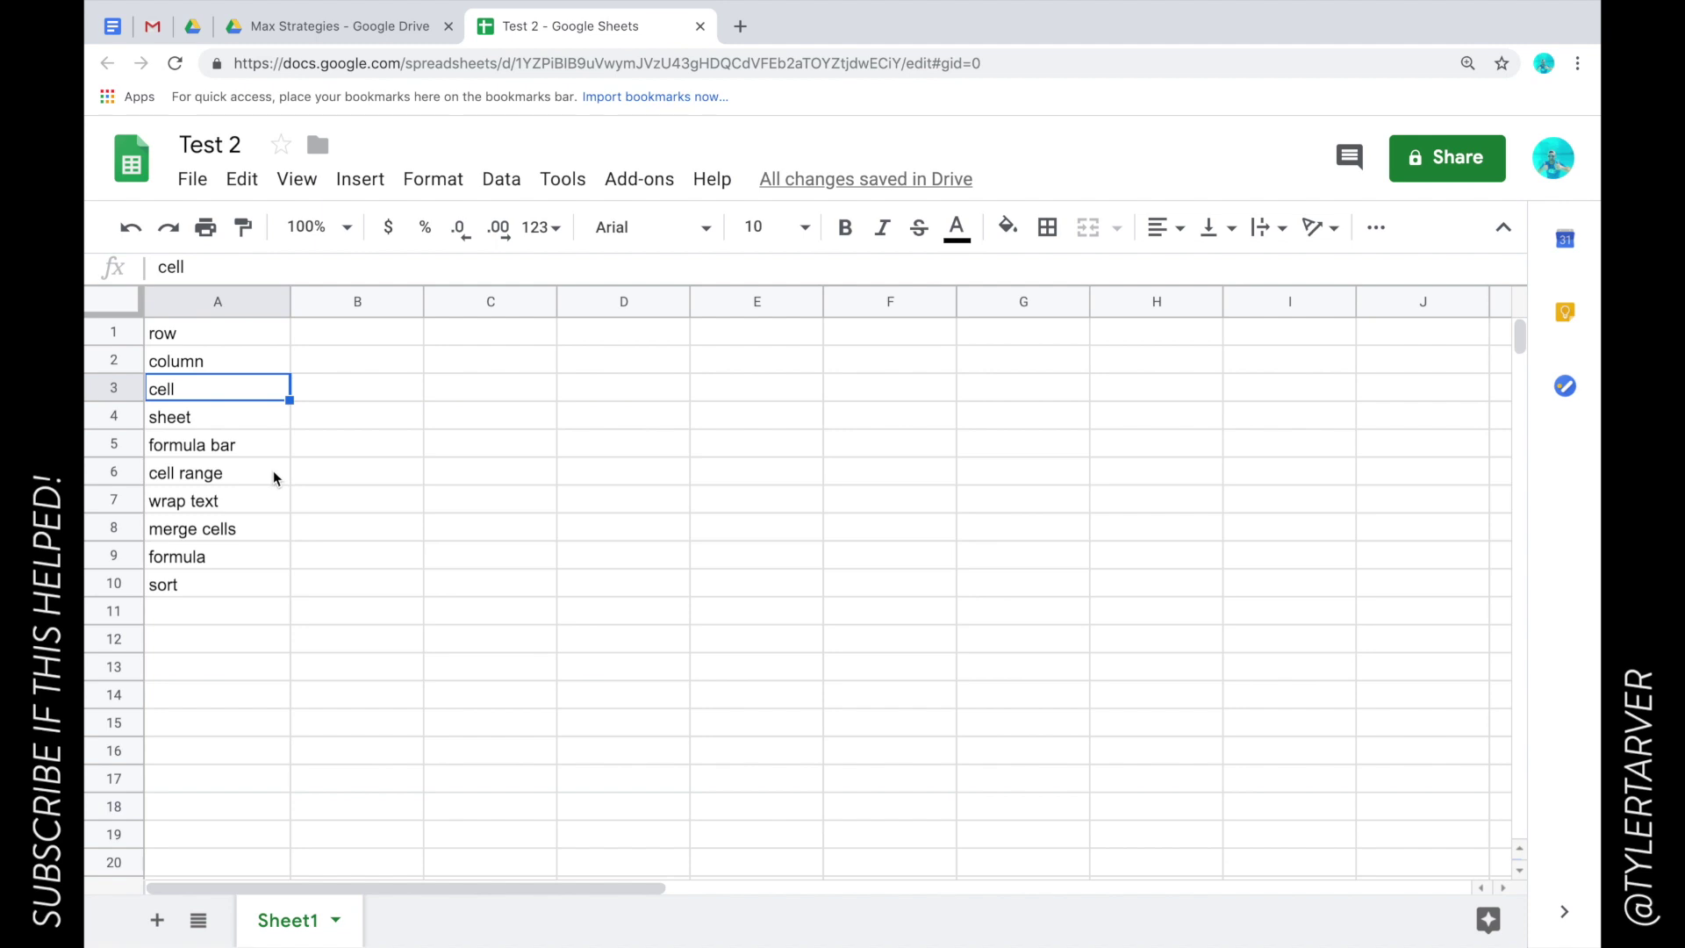
{"action": "left_click", "coordinate": [273, 477]}
{"action": "left_click", "coordinate": [264, 451]}
{"action": "left_click", "coordinate": [268, 422]}
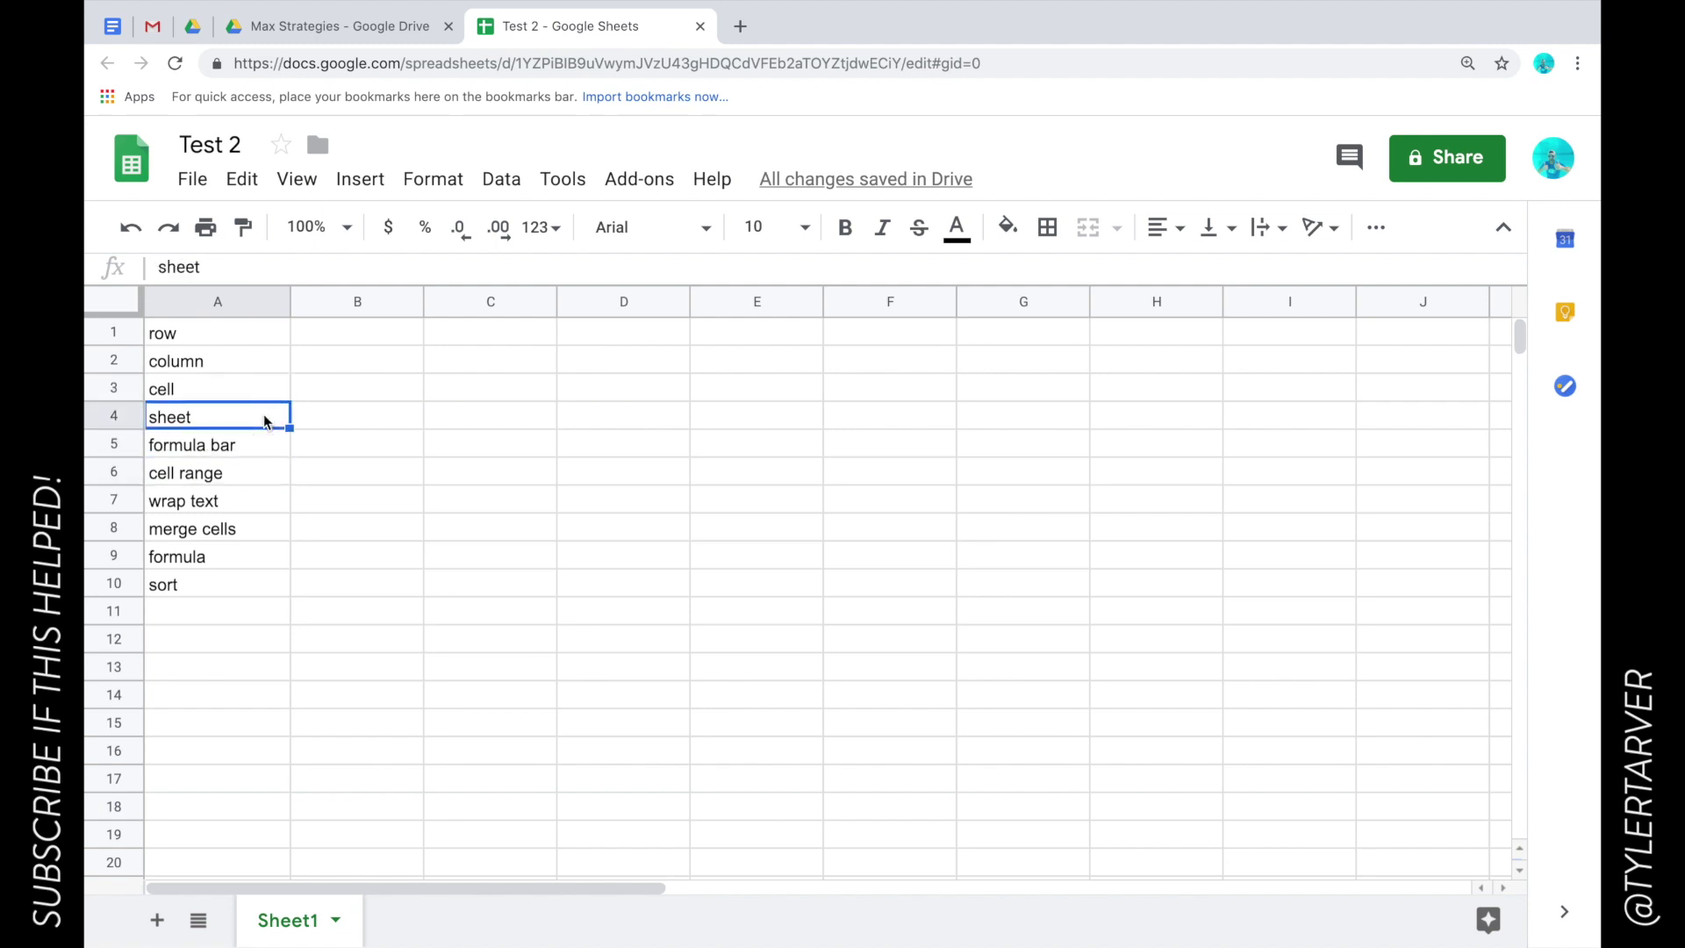
{"action": "left_click", "coordinate": [265, 395]}
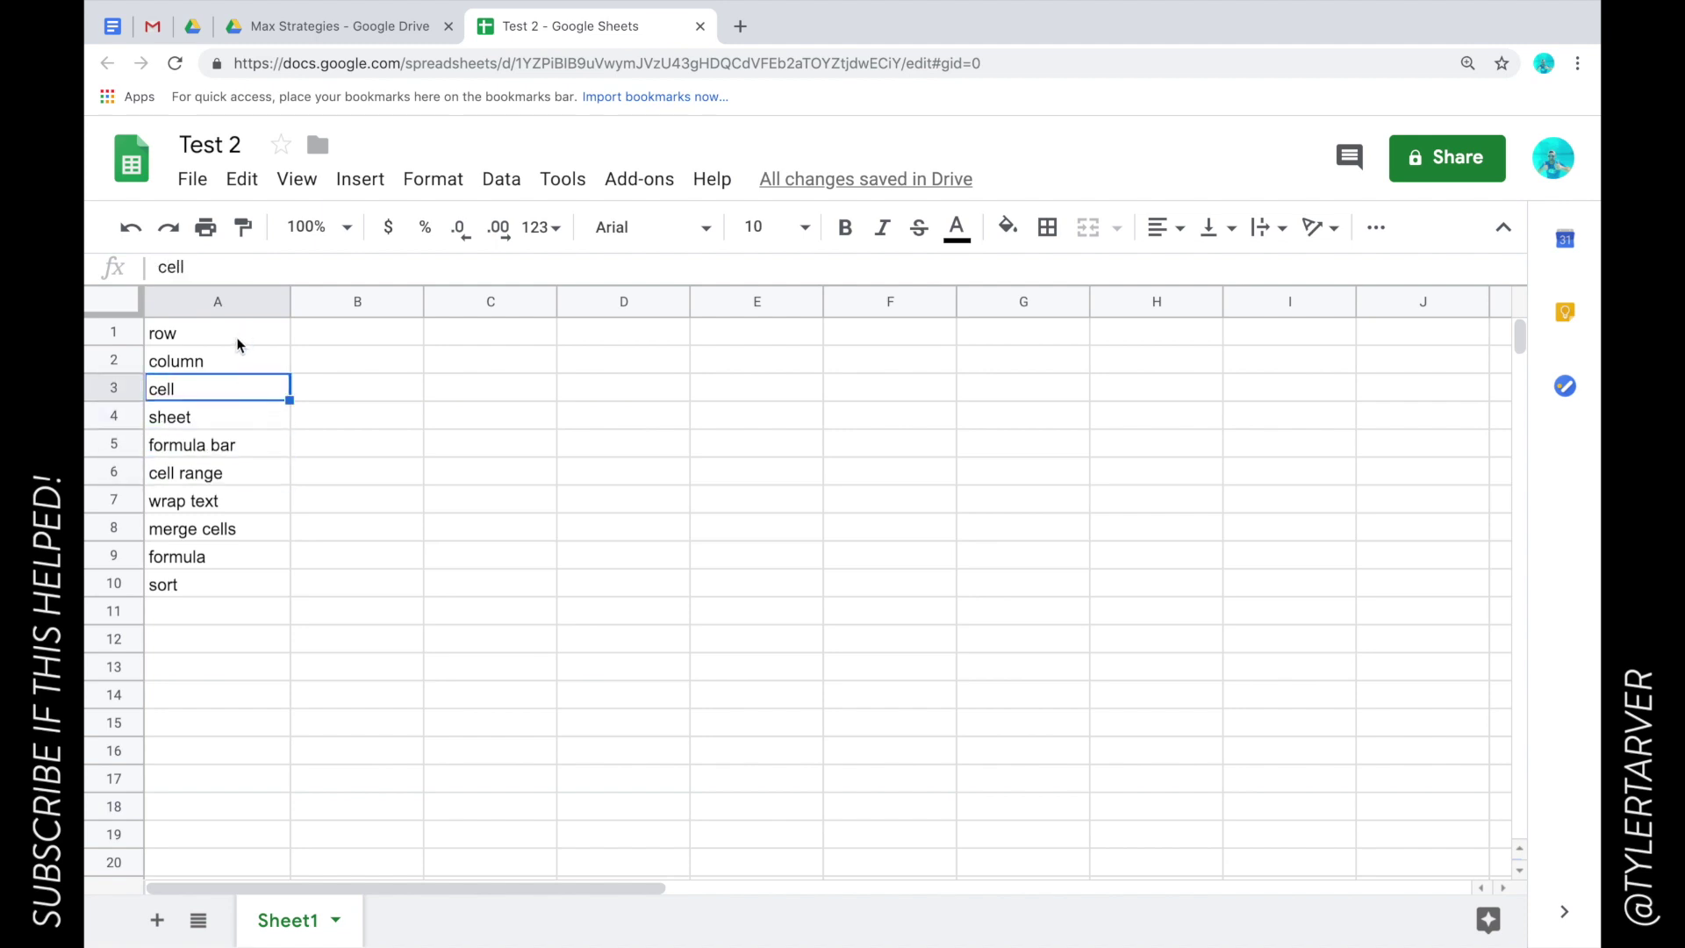
{"action": "left_click_drag", "start_coordinate": [237, 344], "coordinate": [215, 590]}
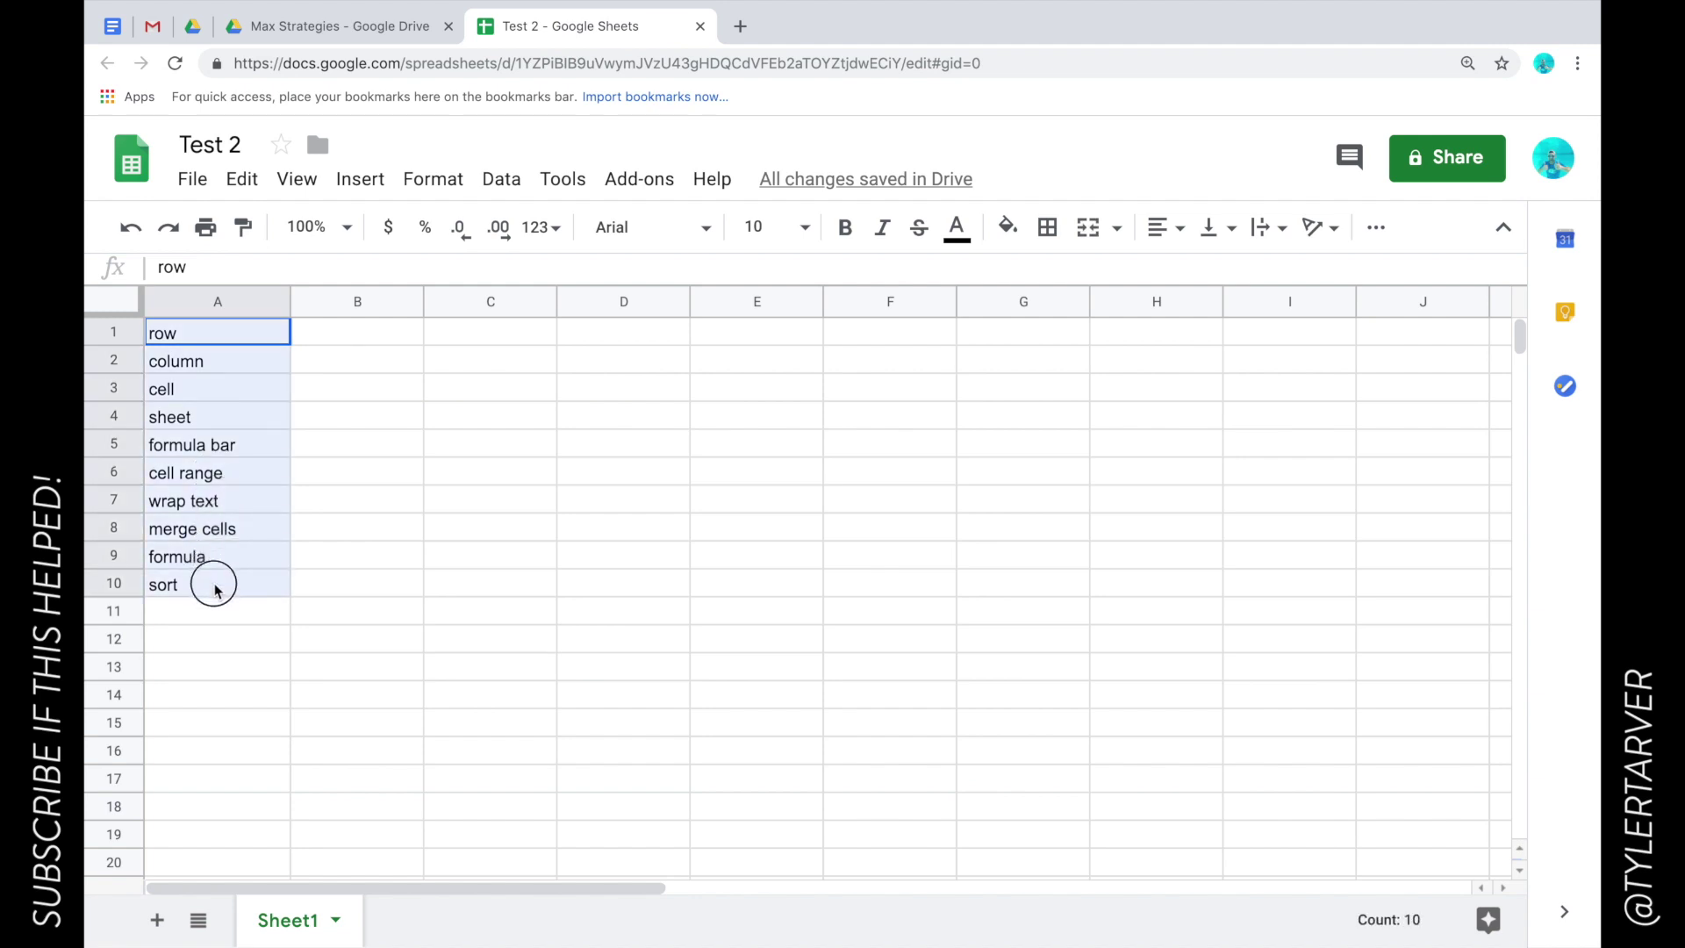
{"action": "left_click", "coordinate": [214, 619]}
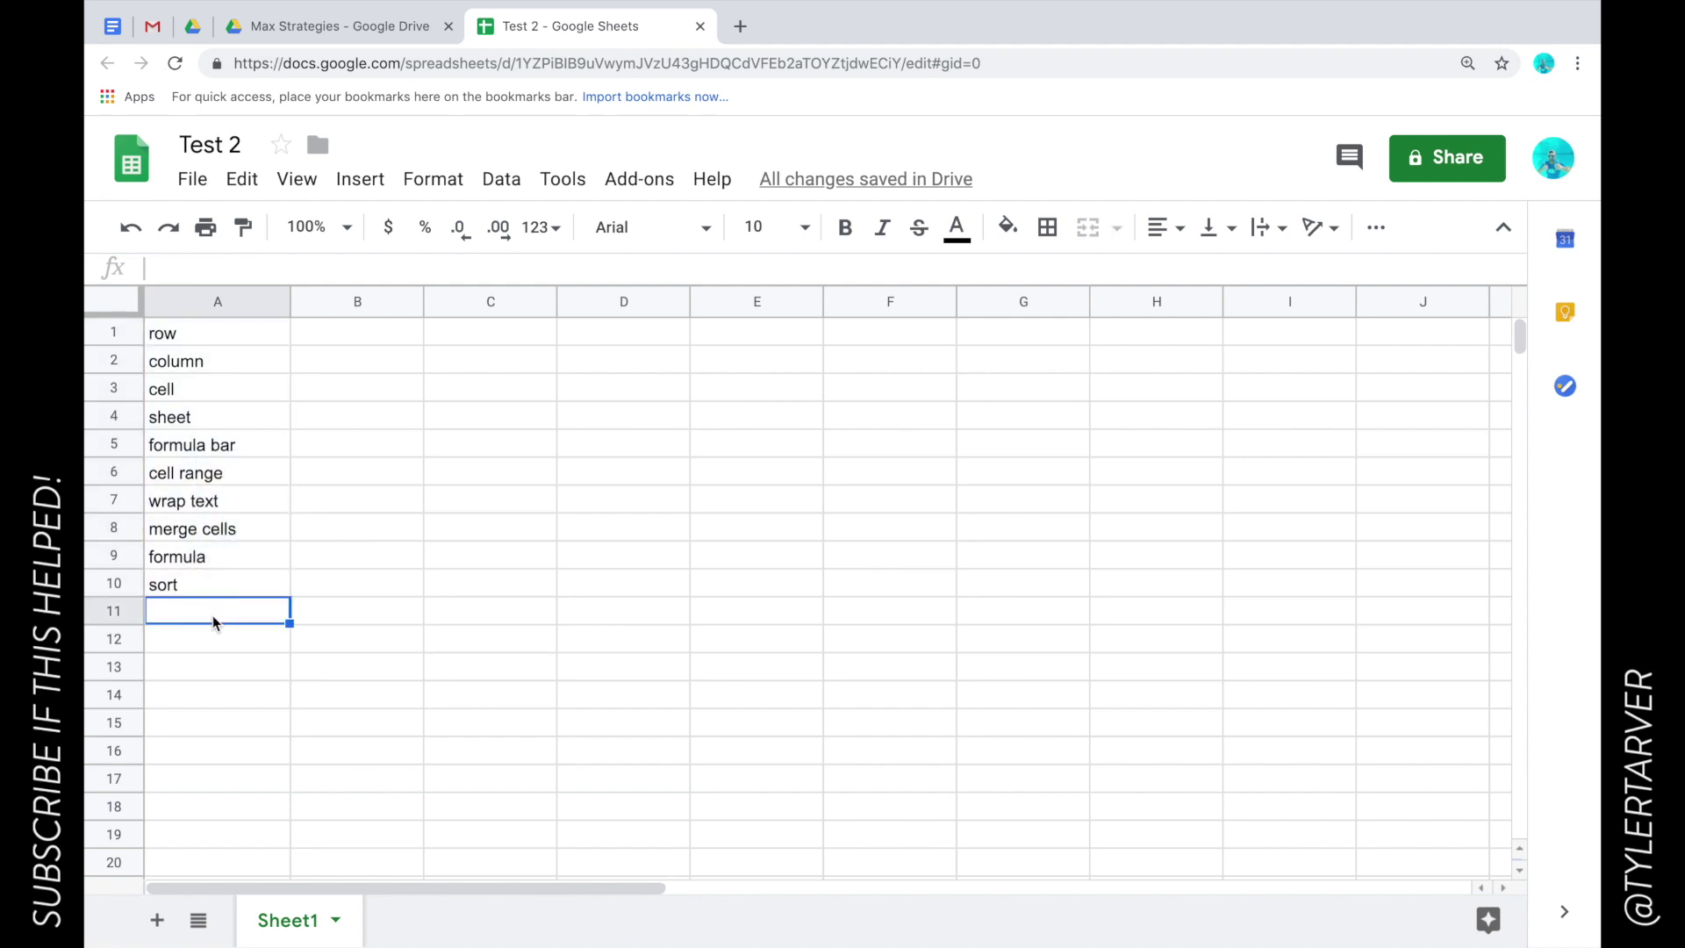
{"action": "left_click", "coordinate": [211, 344]}
{"action": "left_click", "coordinate": [331, 343]}
{"action": "left_click", "coordinate": [252, 342]}
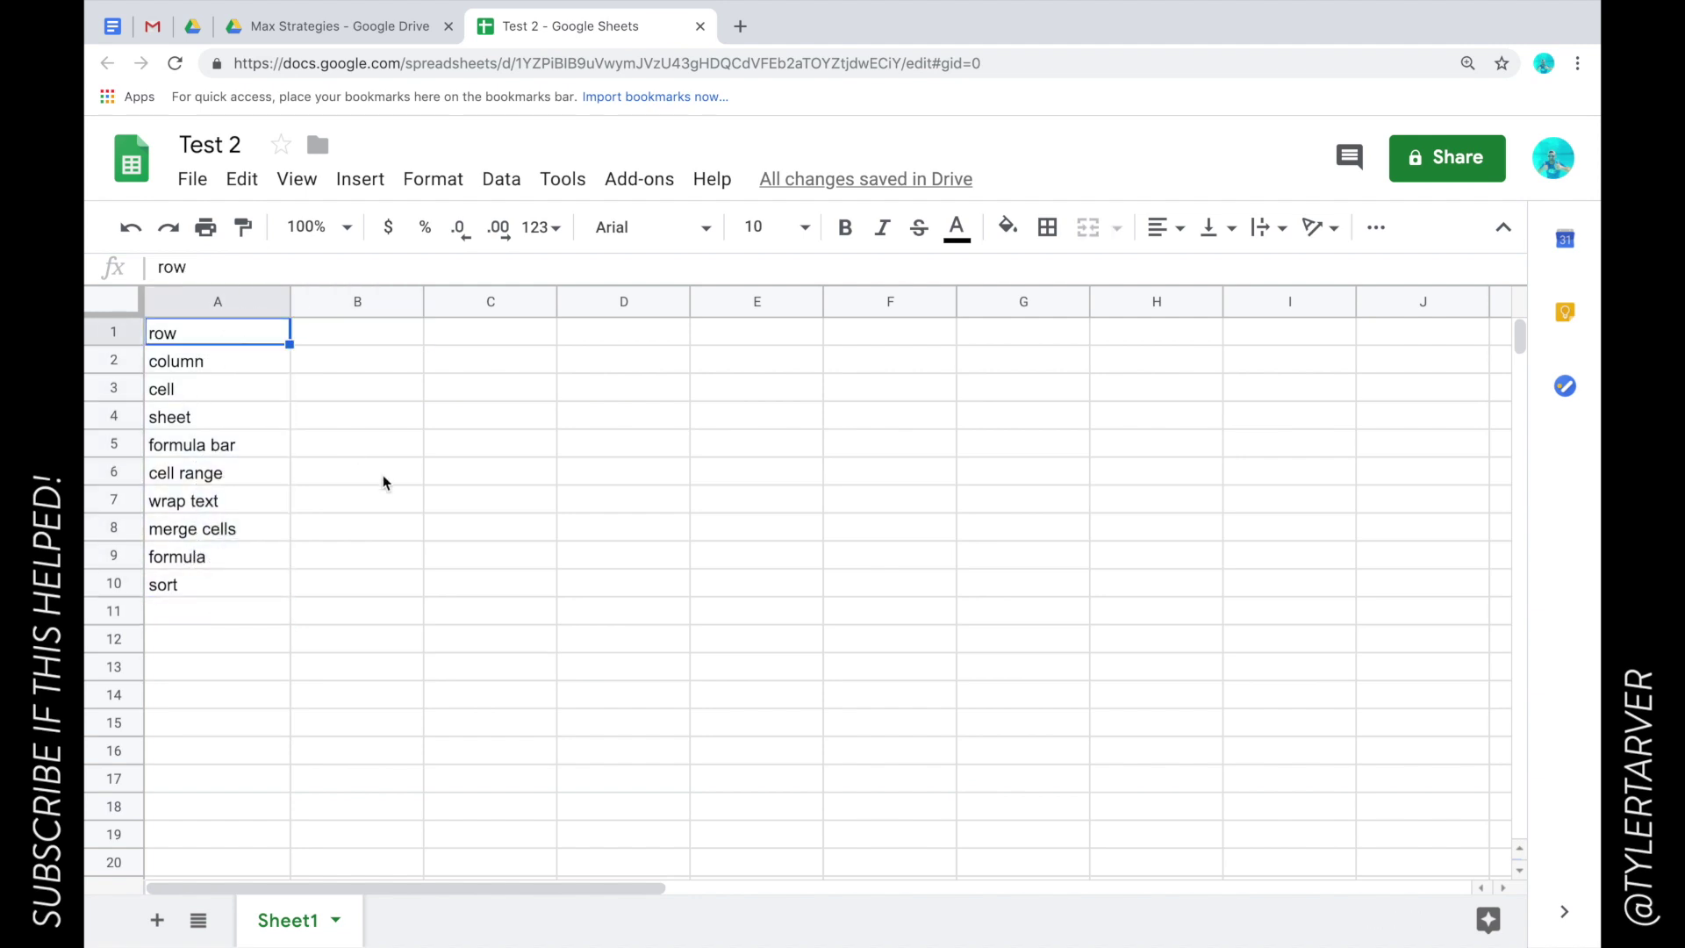
{"action": "left_click", "coordinate": [282, 450]}
{"action": "left_click", "coordinate": [218, 344]}
Demonstrate selecting cell blocks, single cells and whole rows 1, 6, 10 and 16.
{"action": "left_click_drag", "start_coordinate": [233, 337], "coordinate": [924, 343]}
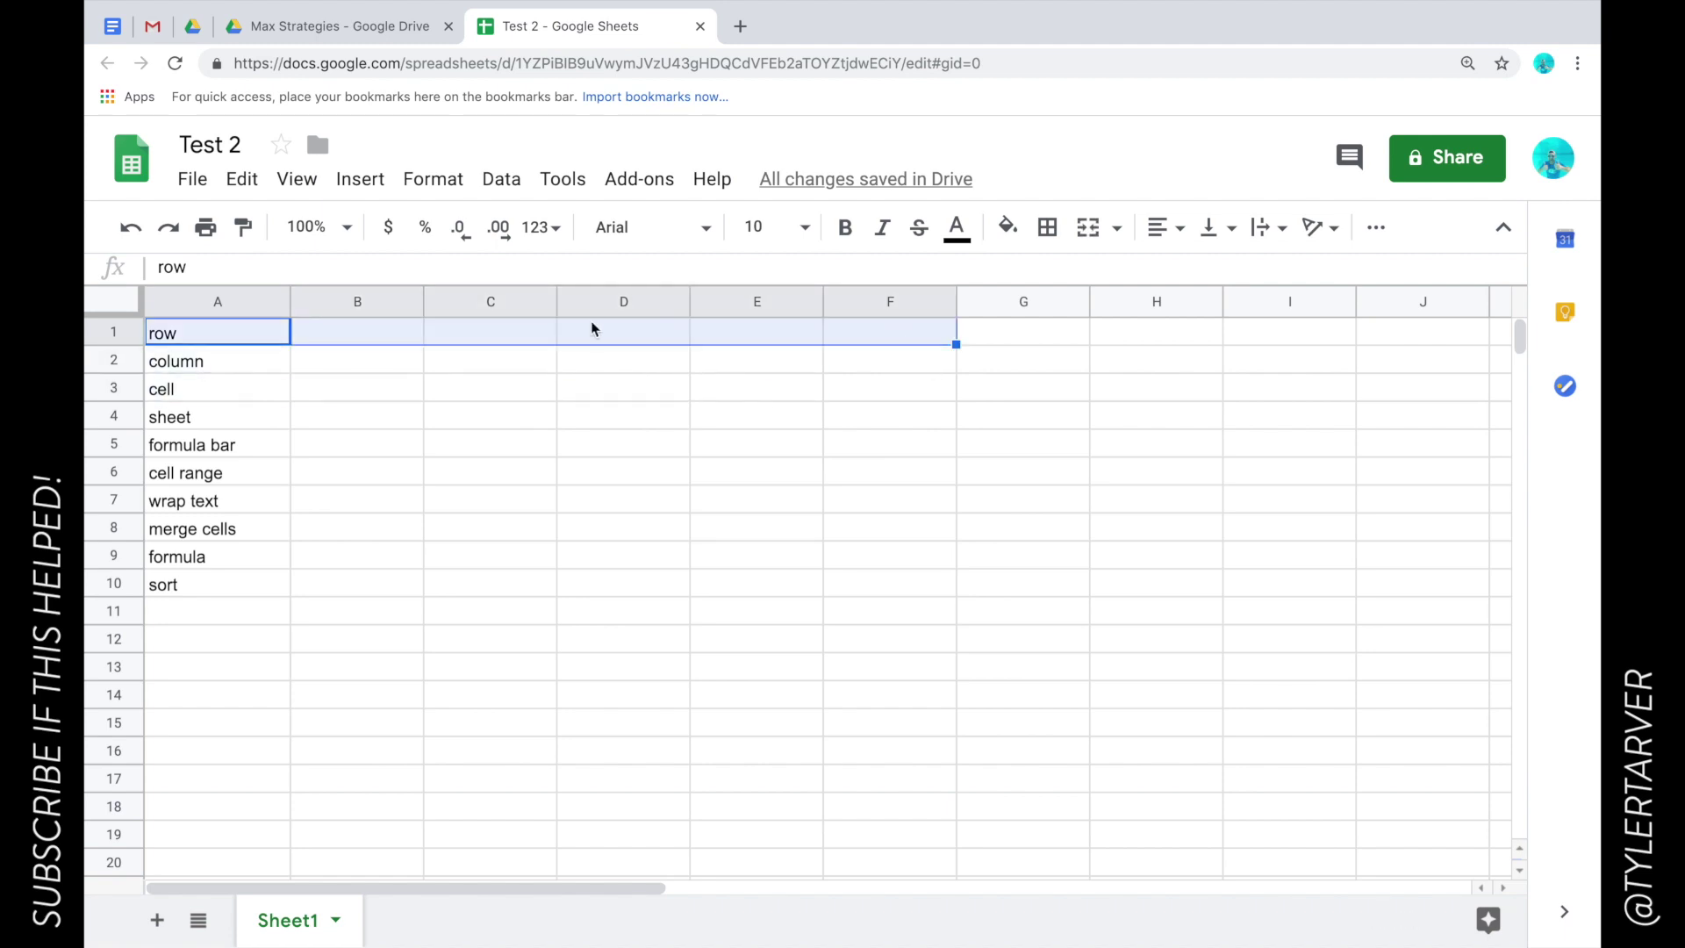
{"action": "left_click", "coordinate": [233, 444]}
{"action": "left_click_drag", "start_coordinate": [215, 421], "coordinate": [786, 416]}
{"action": "left_click", "coordinate": [224, 332]}
{"action": "left_click", "coordinate": [123, 329]}
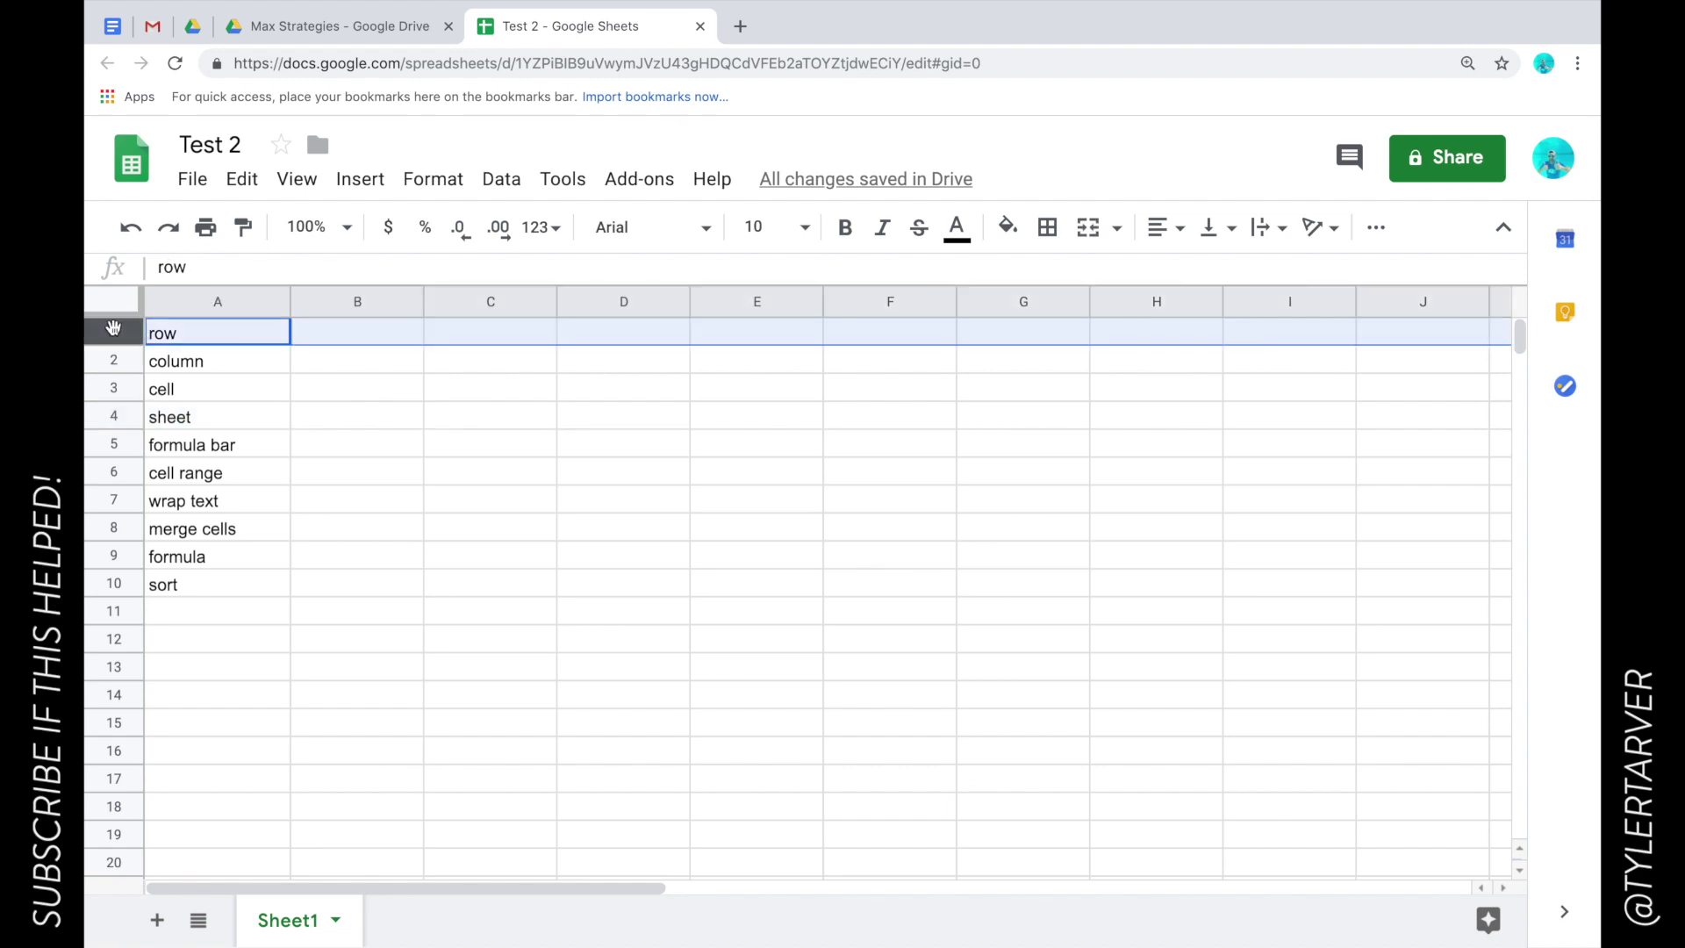
{"action": "left_click", "coordinate": [113, 469]}
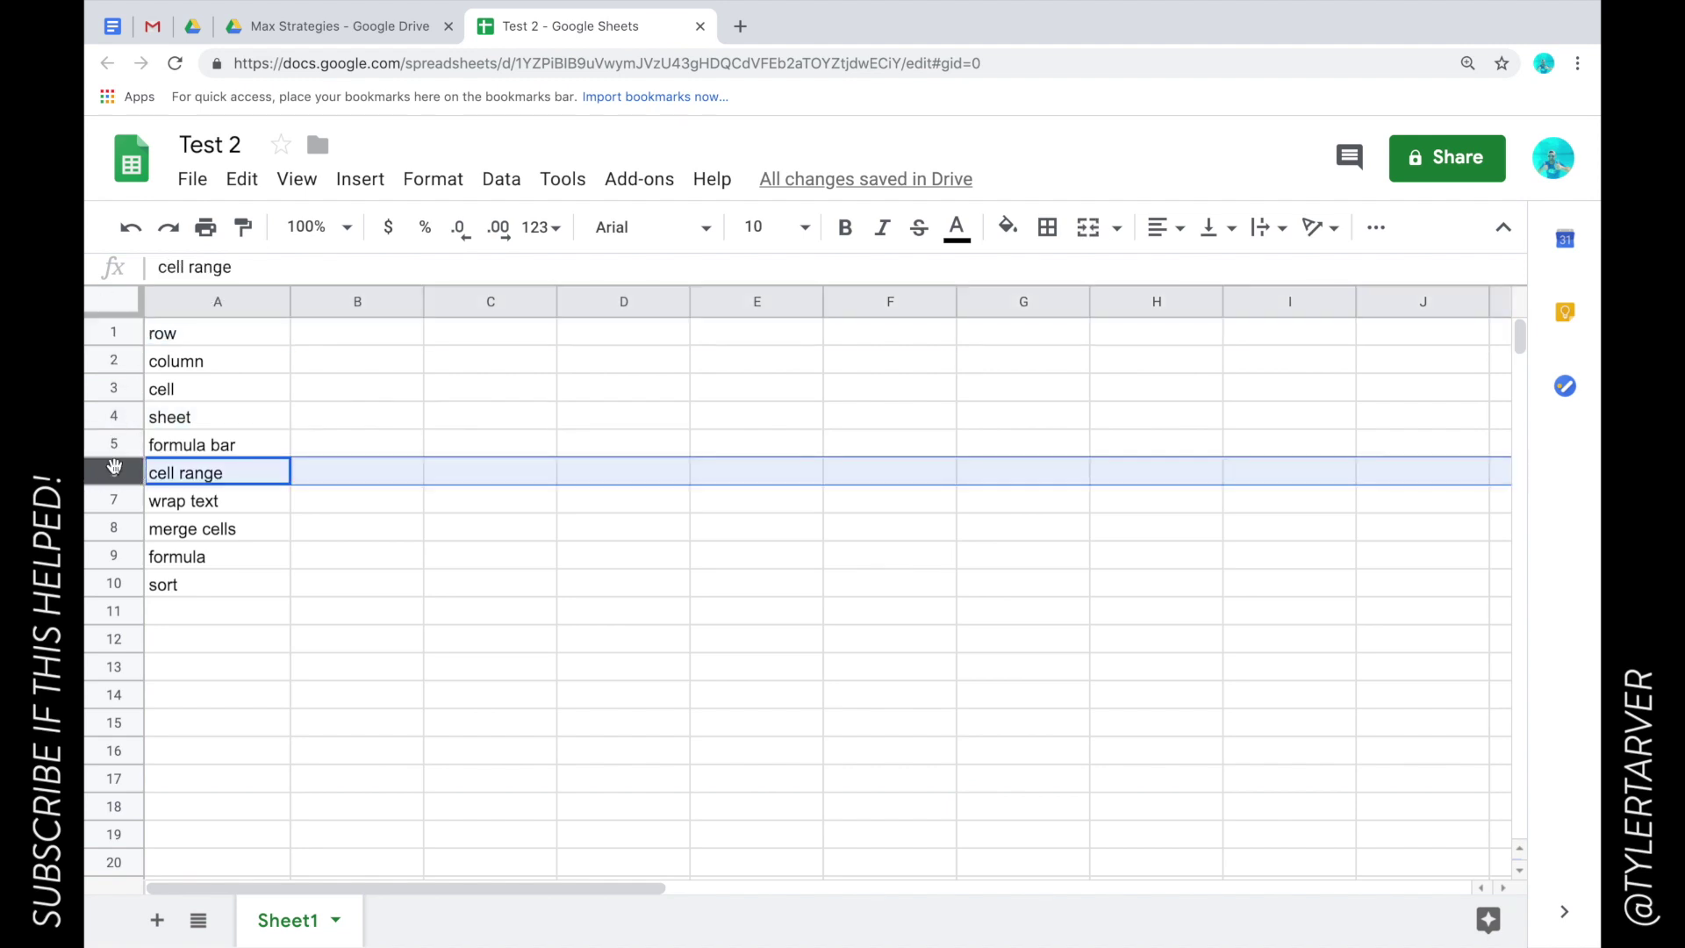
{"action": "left_click", "coordinate": [114, 586]}
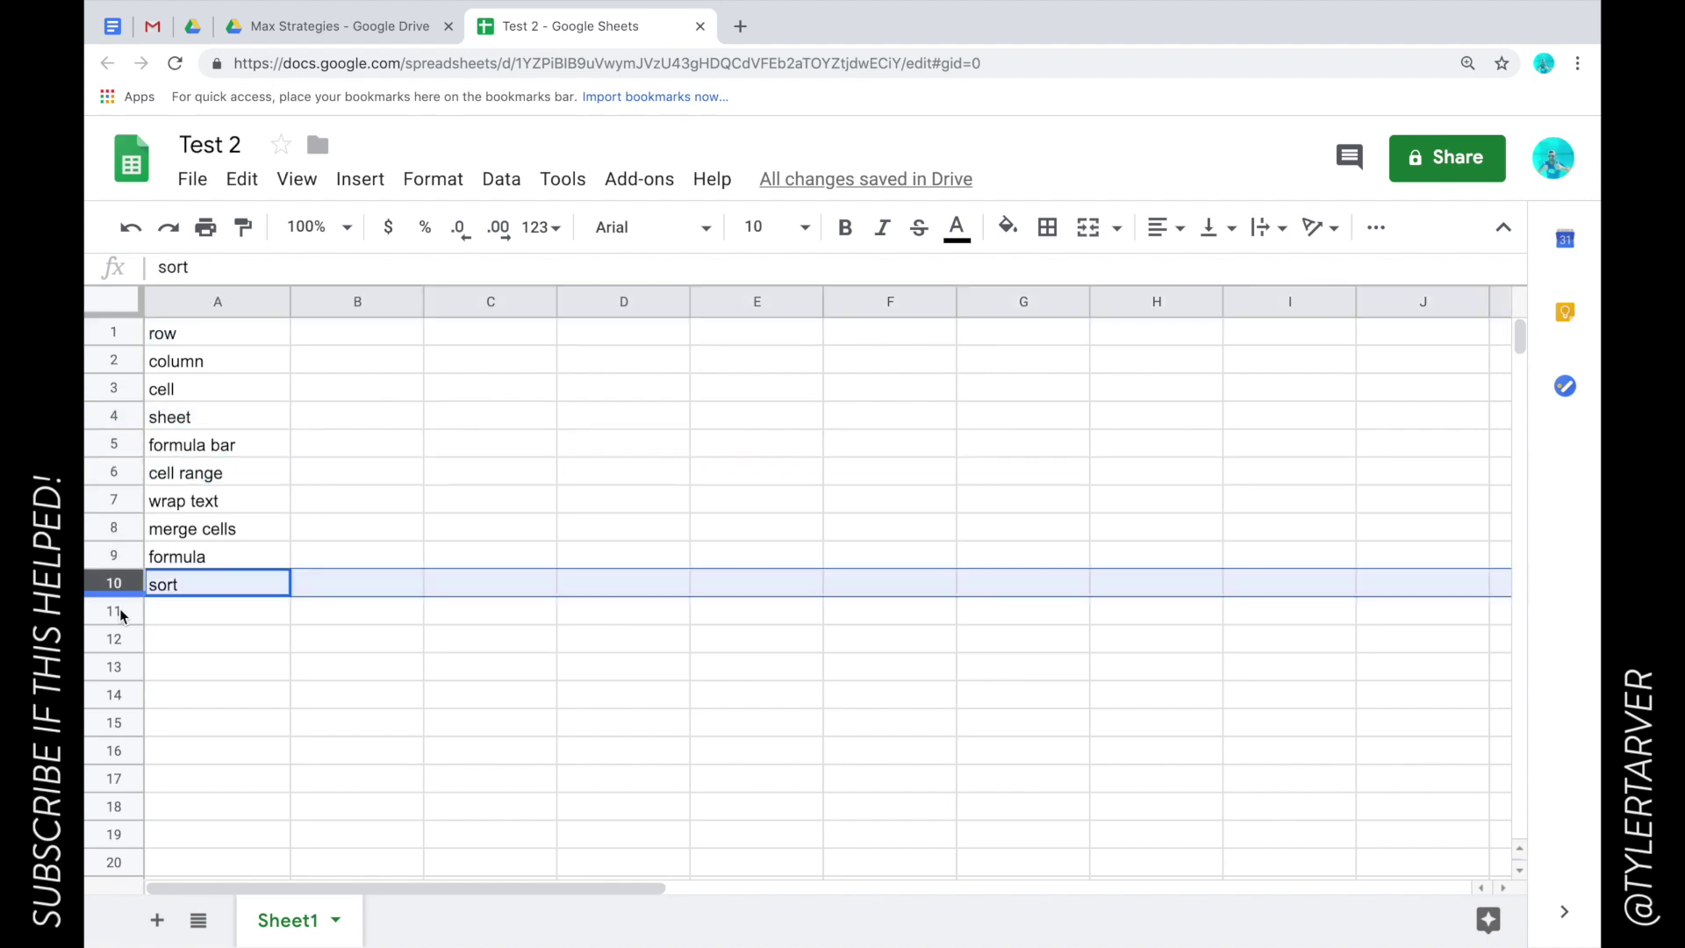
{"action": "left_click", "coordinate": [120, 753]}
Give the whole of row 1 a light green fill.
{"action": "left_click", "coordinate": [115, 332]}
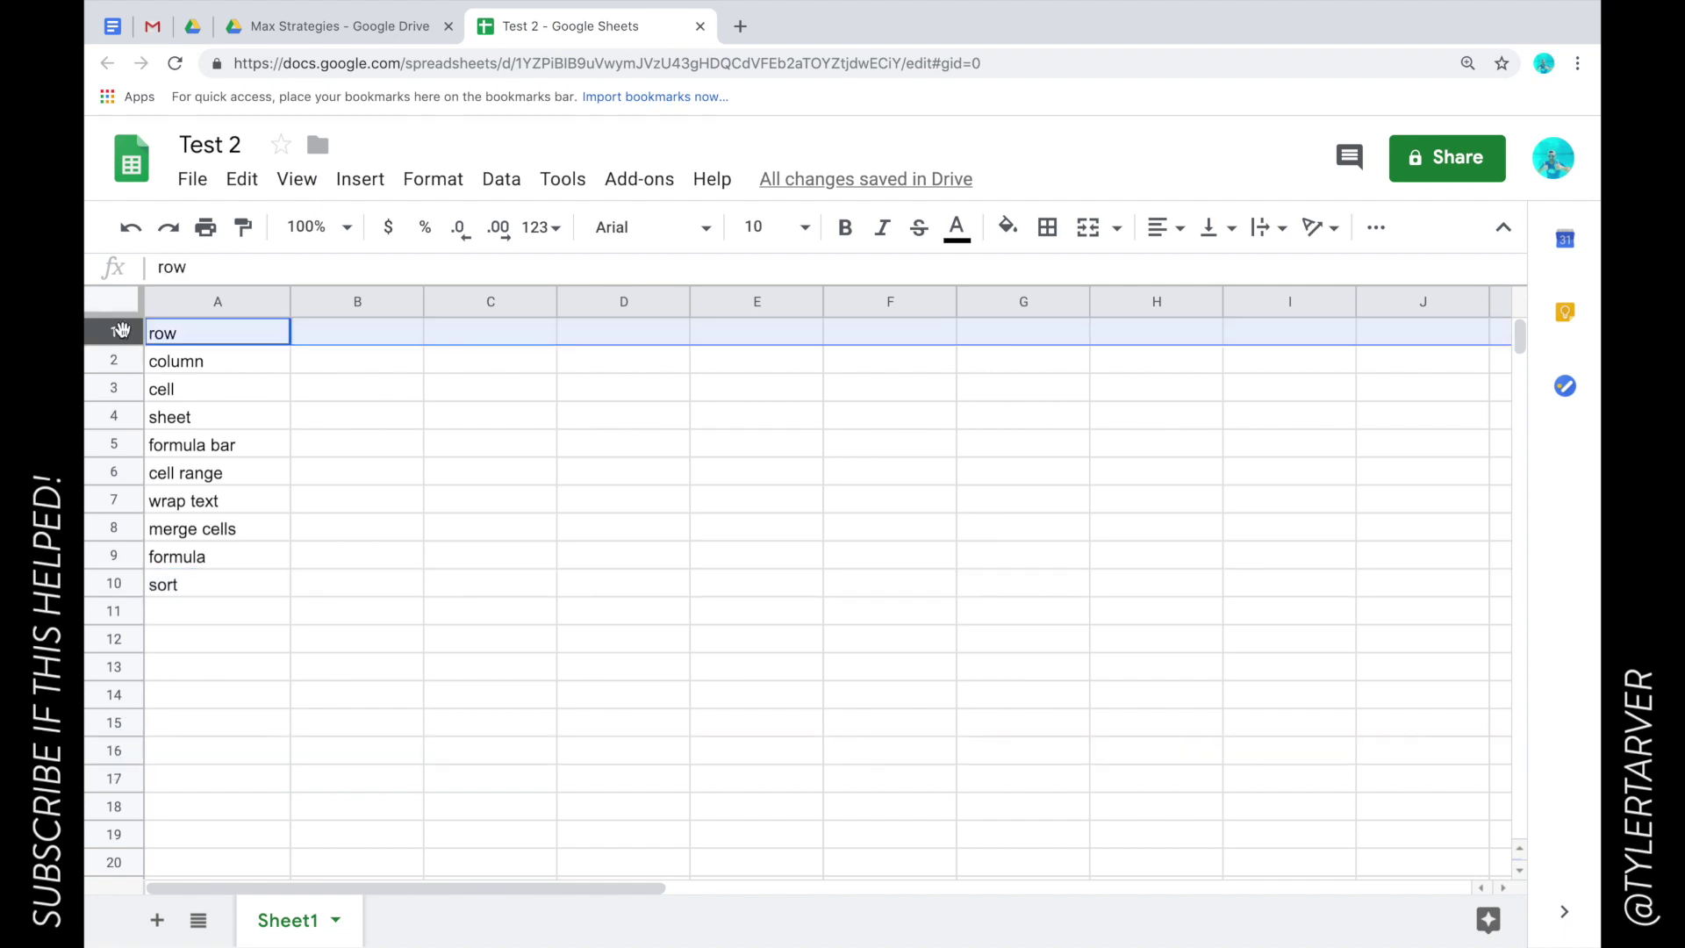
{"action": "left_click", "coordinate": [1019, 233]}
{"action": "left_click", "coordinate": [1128, 380]}
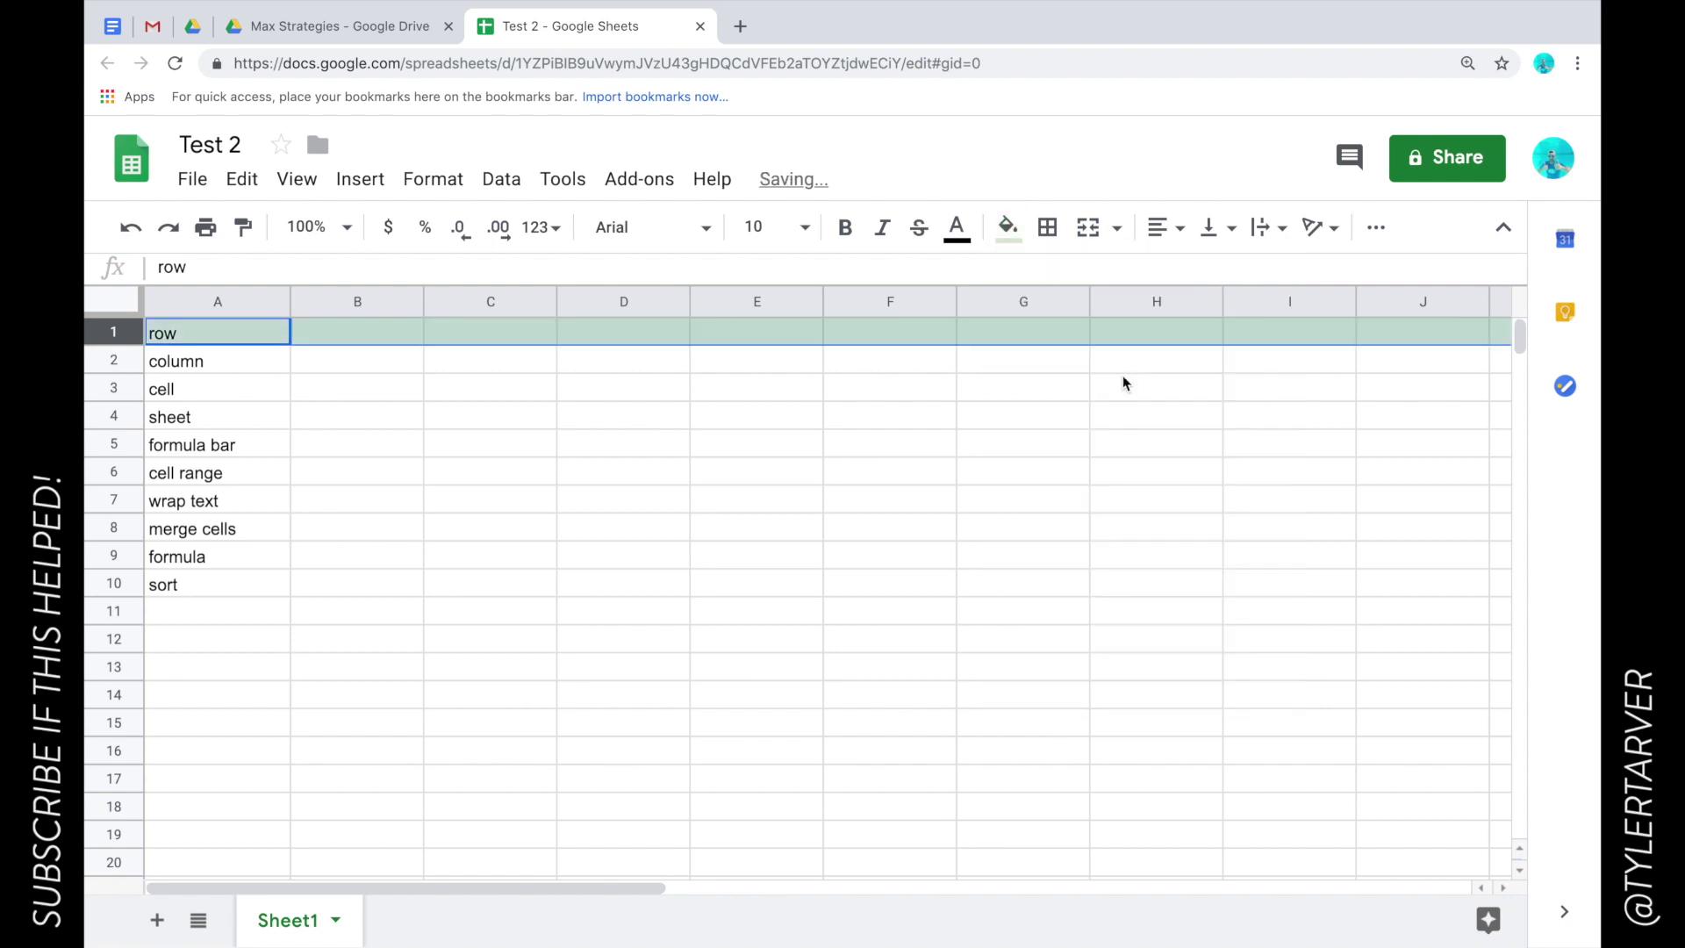
{"action": "left_click", "coordinate": [438, 431]}
{"action": "left_click", "coordinate": [211, 368]}
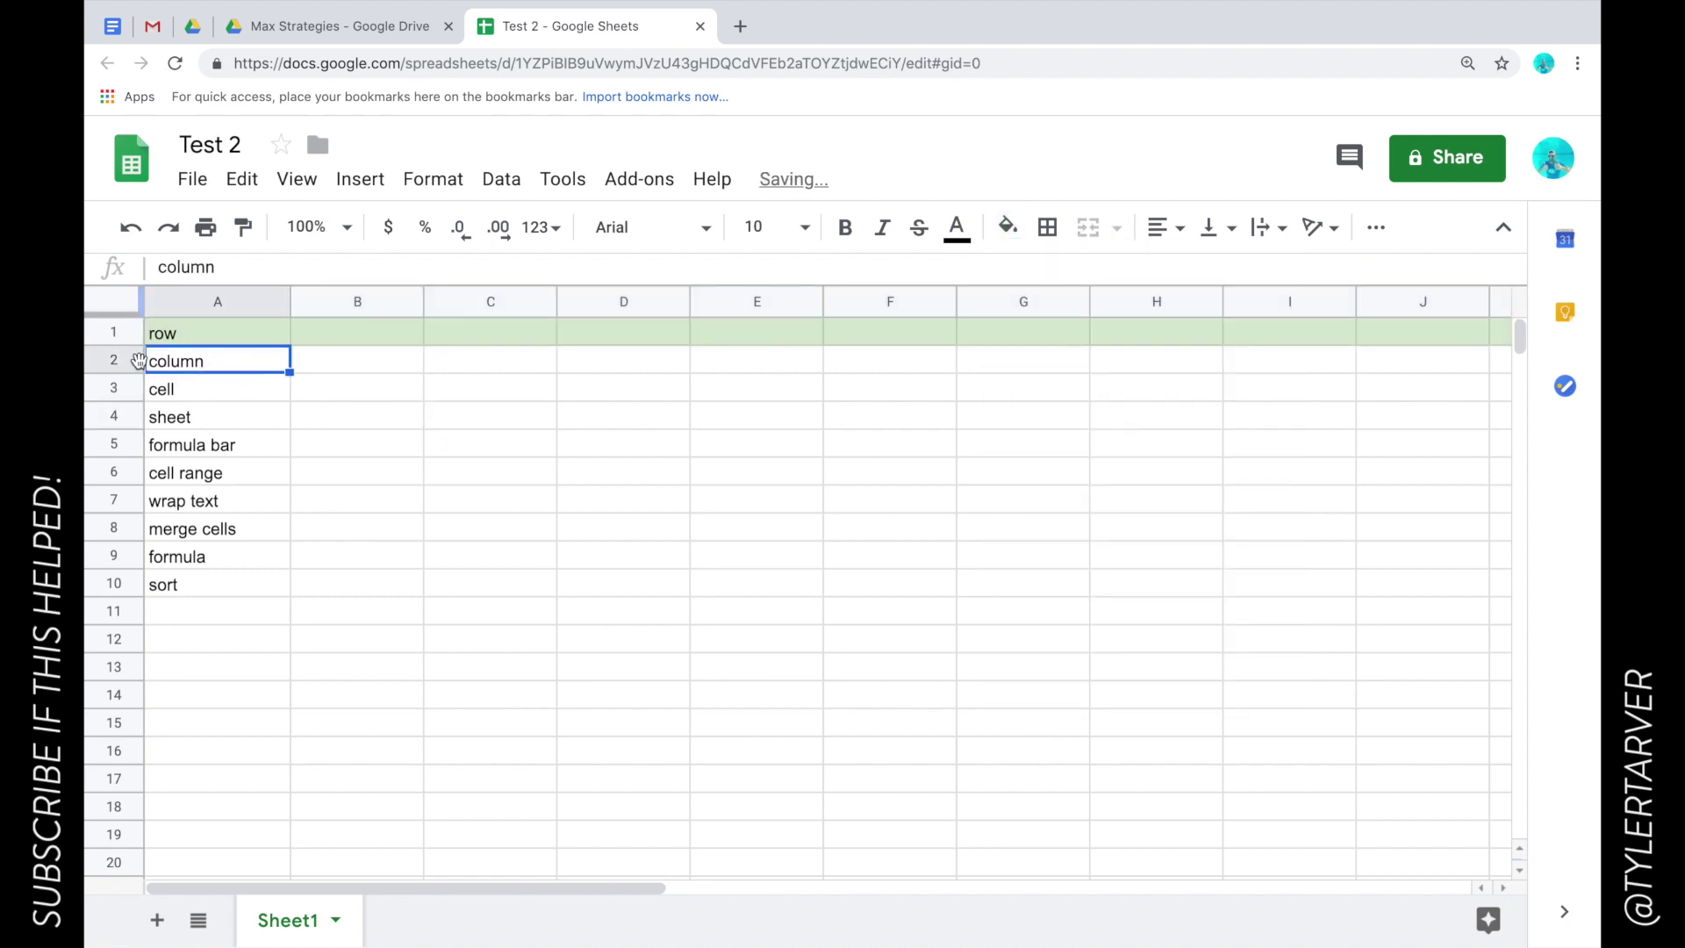
Demonstrate selecting whole columns A through E and rows 1 and 2.
{"action": "left_click", "coordinate": [224, 303]}
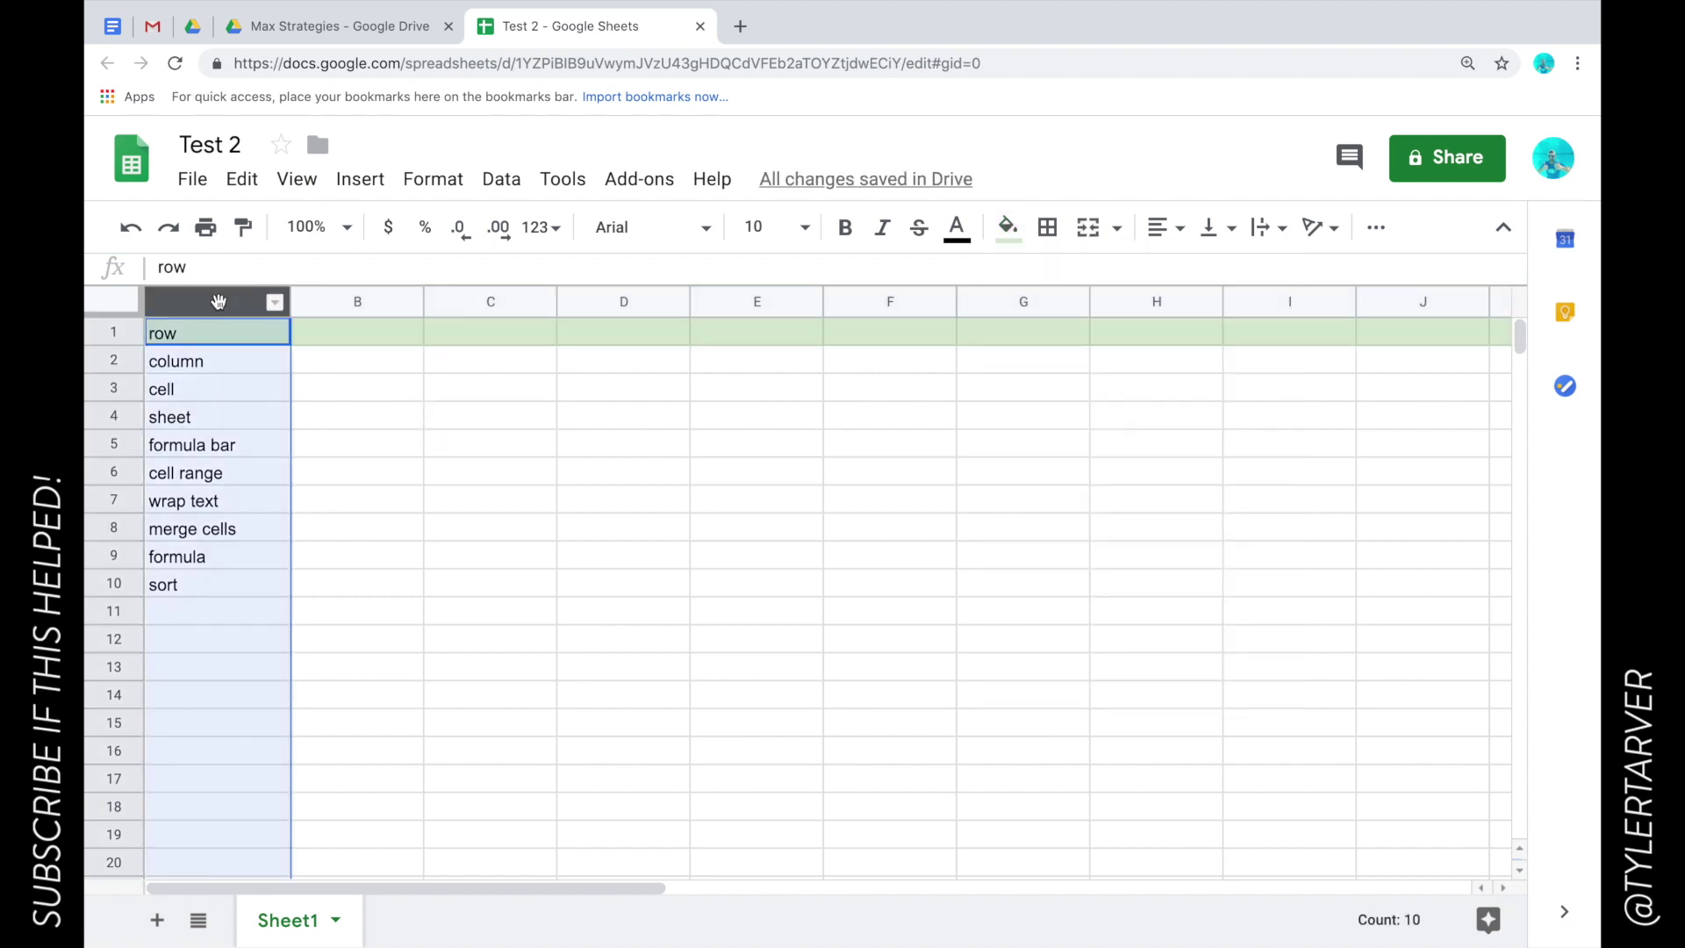
{"action": "left_click", "coordinate": [351, 301]}
{"action": "left_click", "coordinate": [479, 304]}
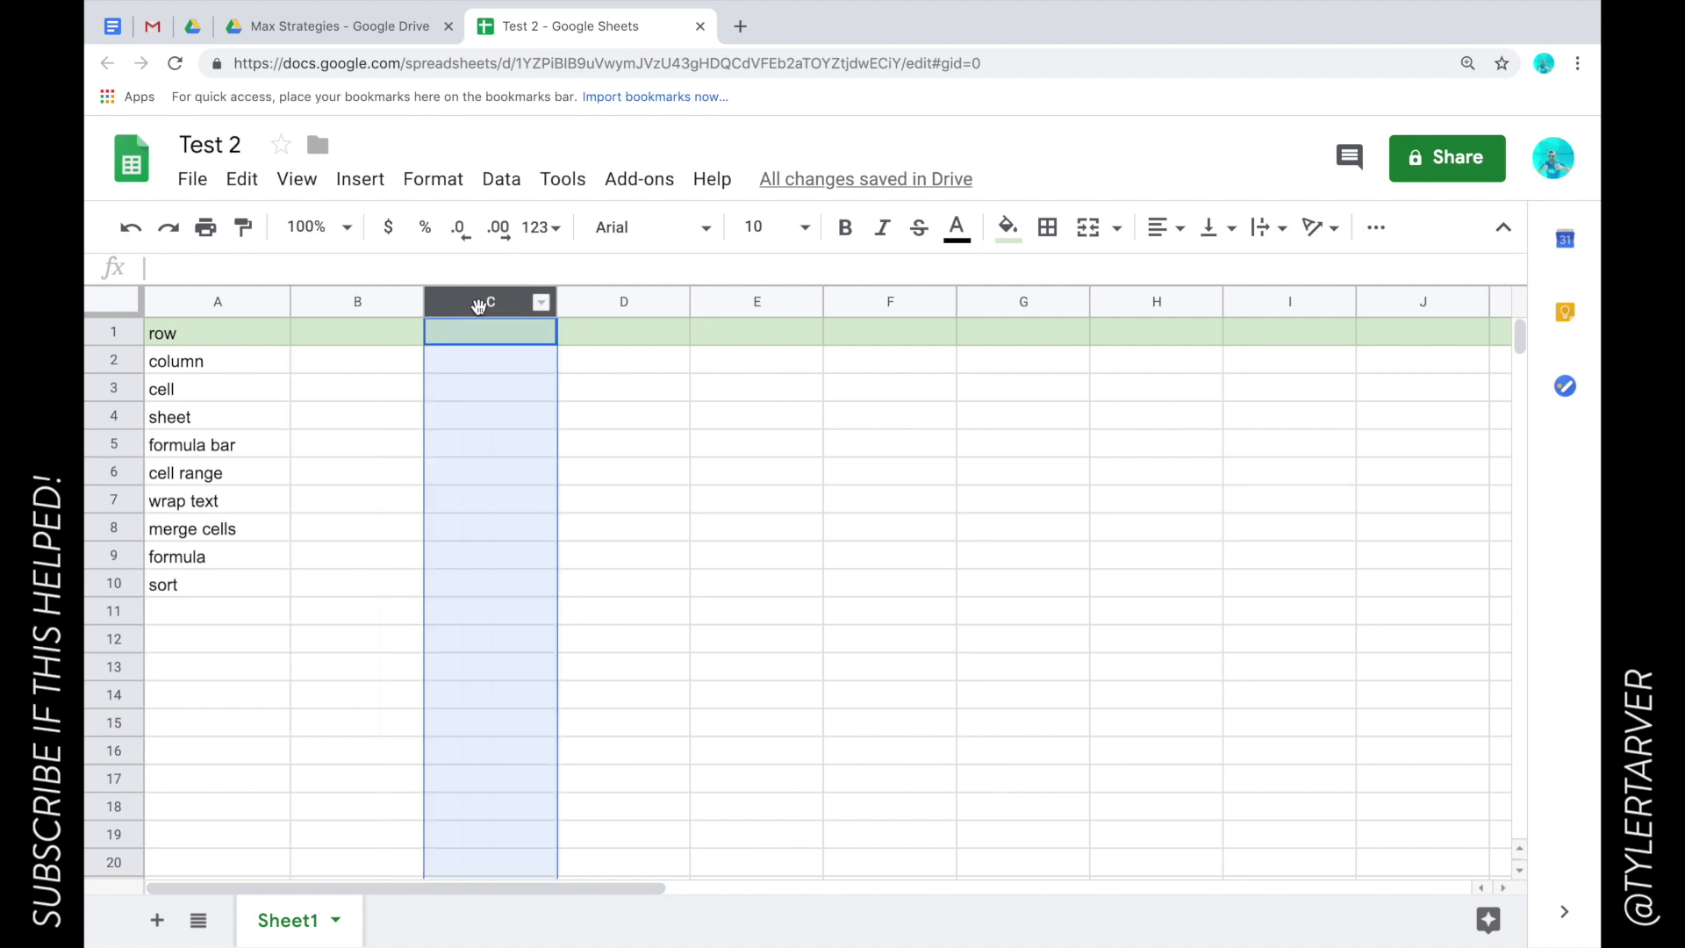
{"action": "left_click", "coordinate": [610, 305]}
{"action": "left_click", "coordinate": [751, 305]}
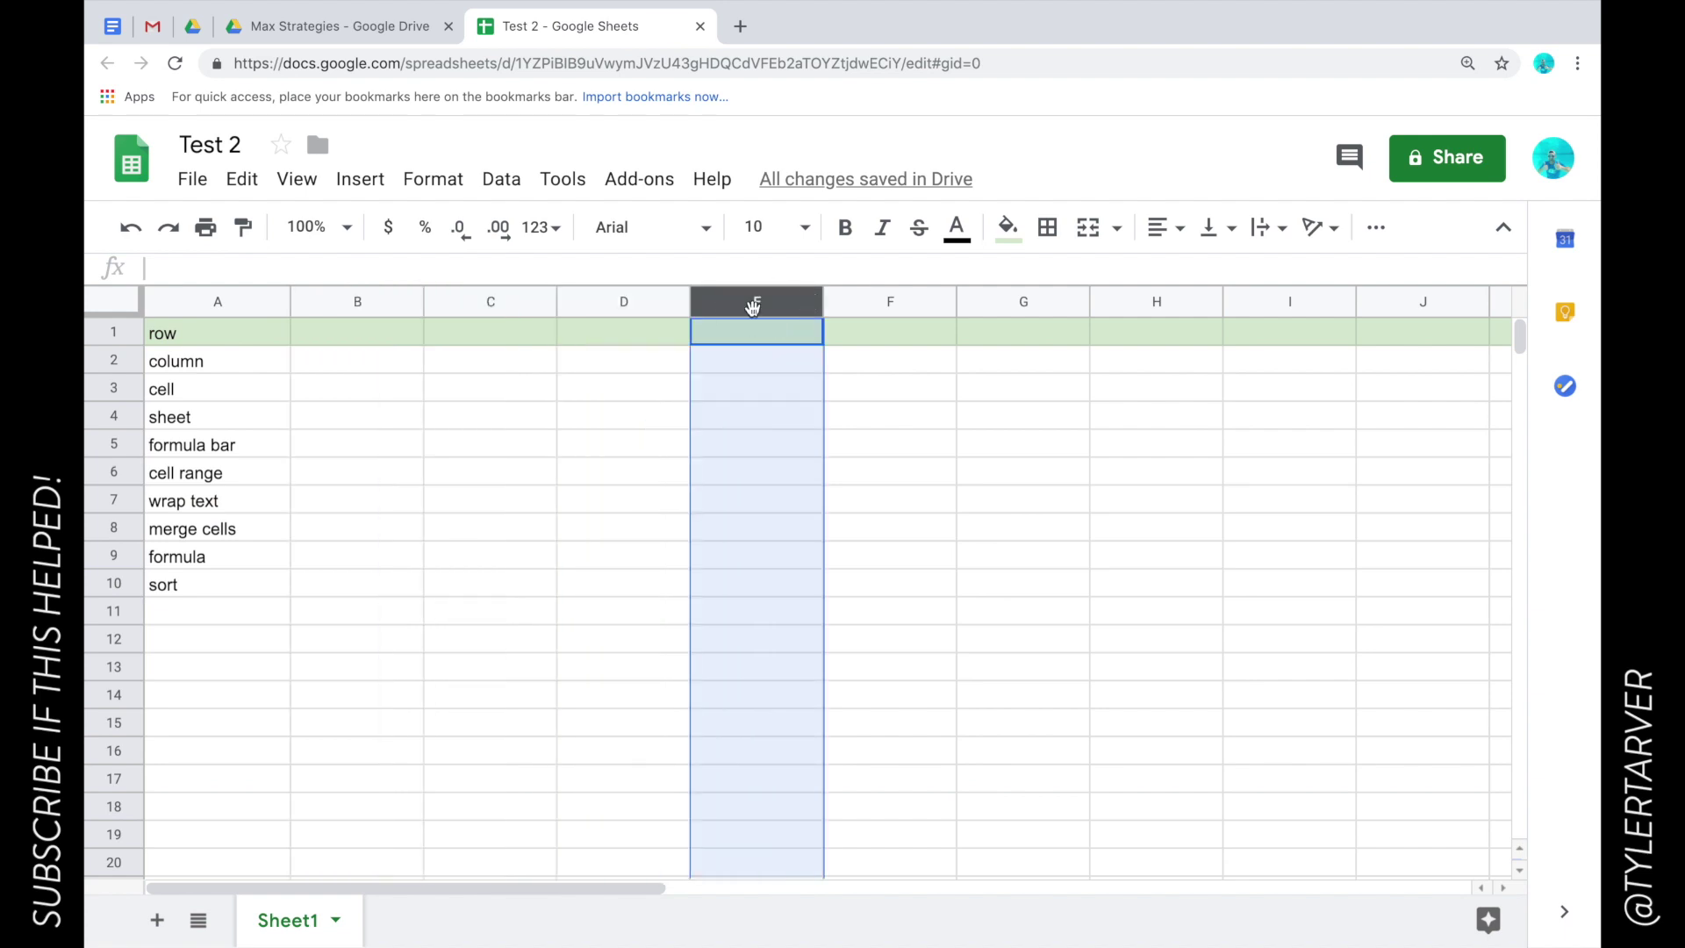
{"action": "left_click", "coordinate": [113, 332]}
{"action": "left_click", "coordinate": [113, 359]}
{"action": "left_click", "coordinate": [214, 306]}
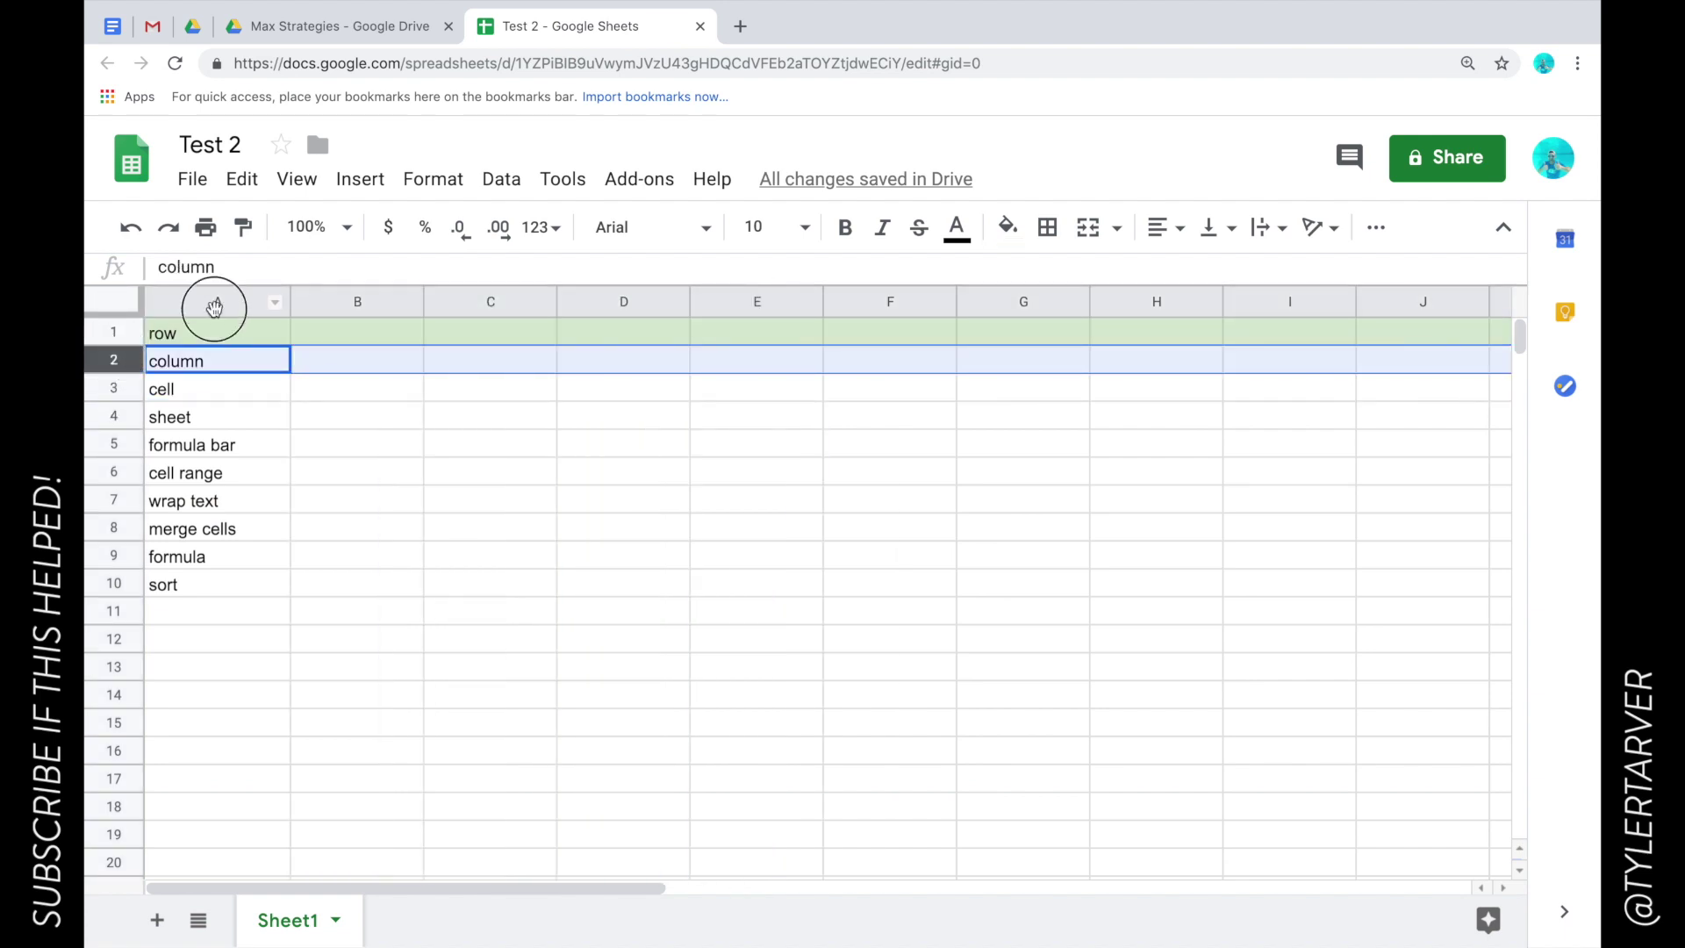
{"action": "left_click", "coordinate": [351, 305]}
{"action": "left_click", "coordinate": [491, 302]}
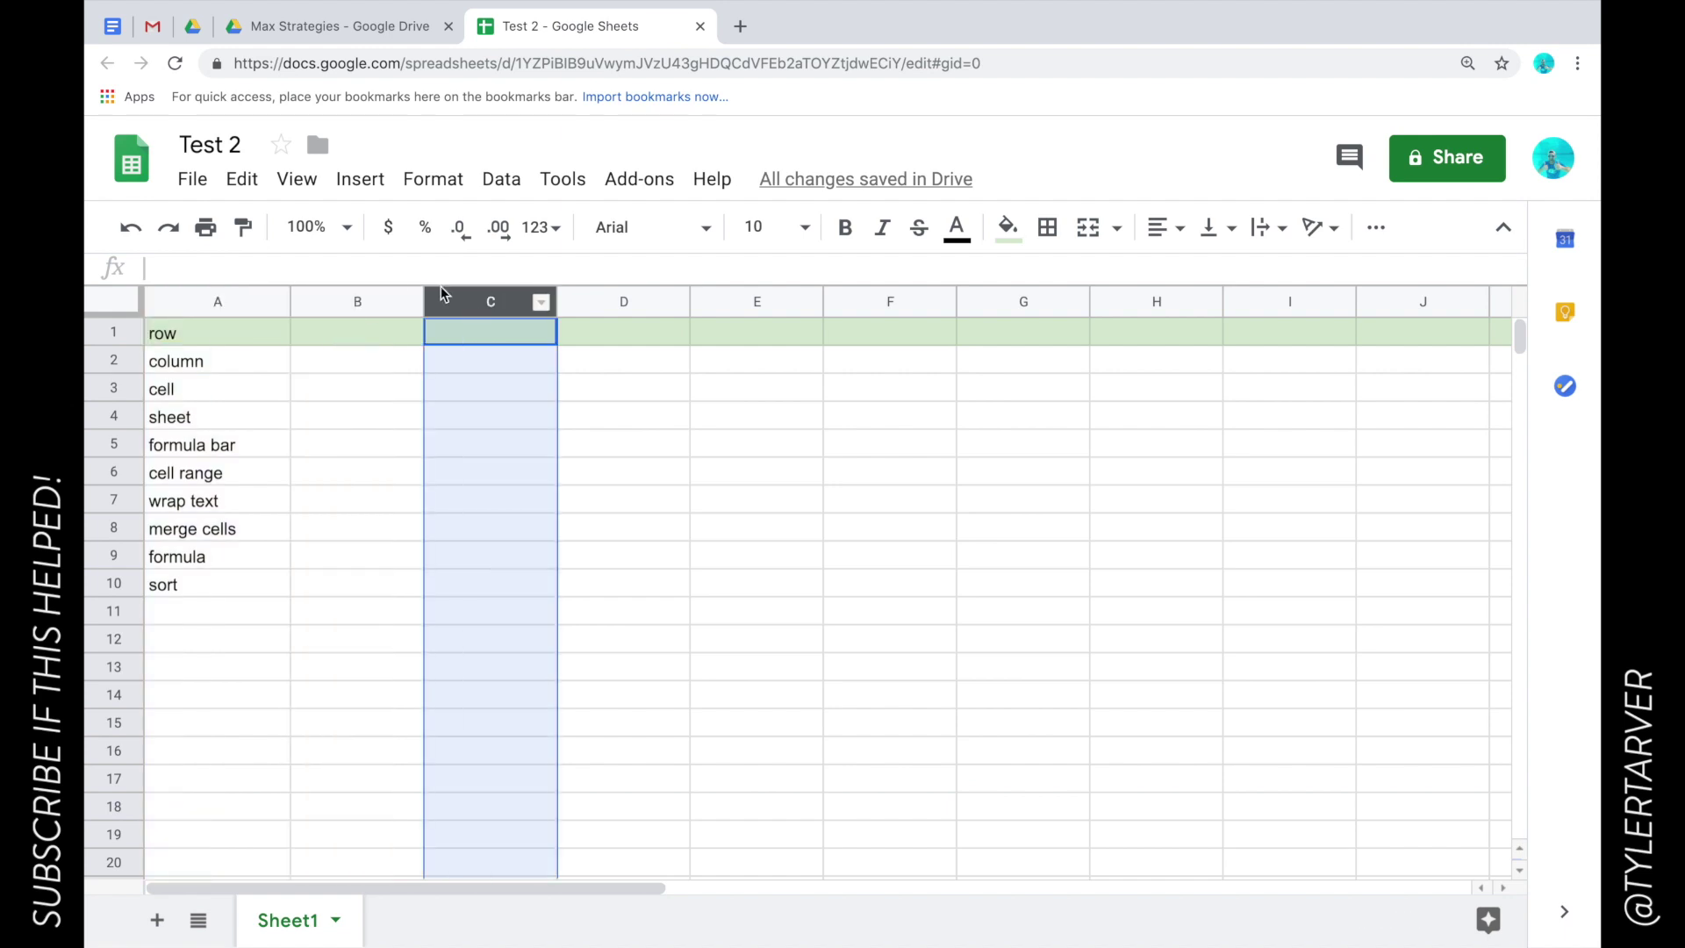
Cut the 'column' term from A2 and paste it into C2.
{"action": "left_click", "coordinate": [237, 364]}
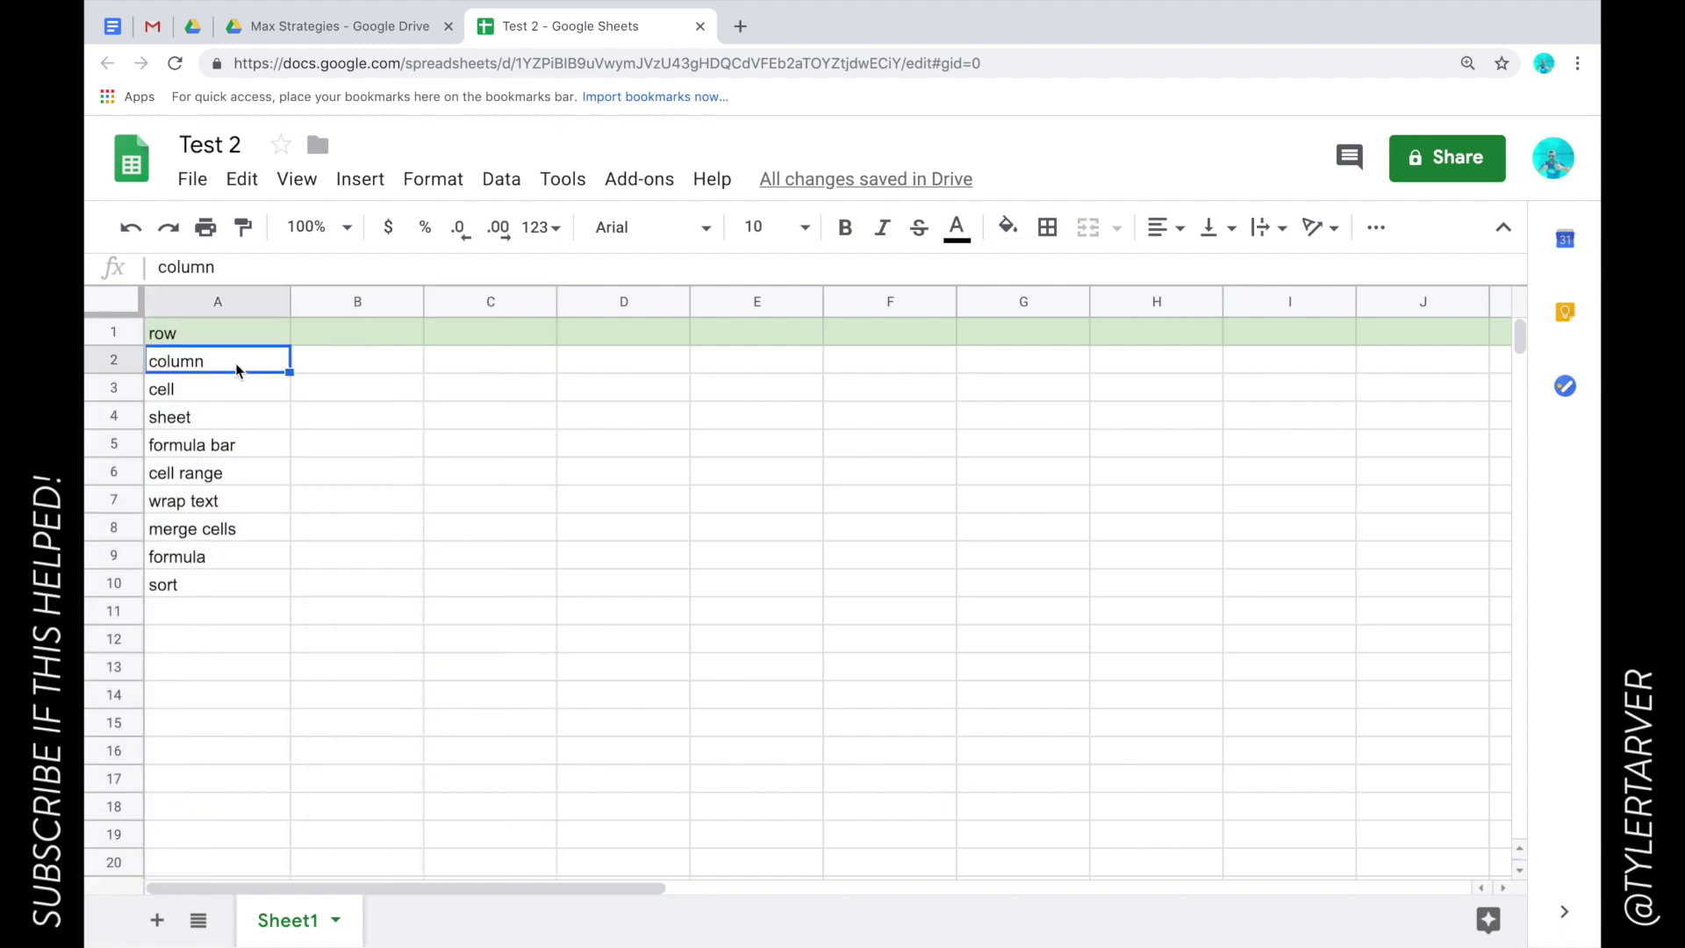
{"action": "key", "text": "ctrl+x"}
{"action": "left_click", "coordinate": [463, 367]}
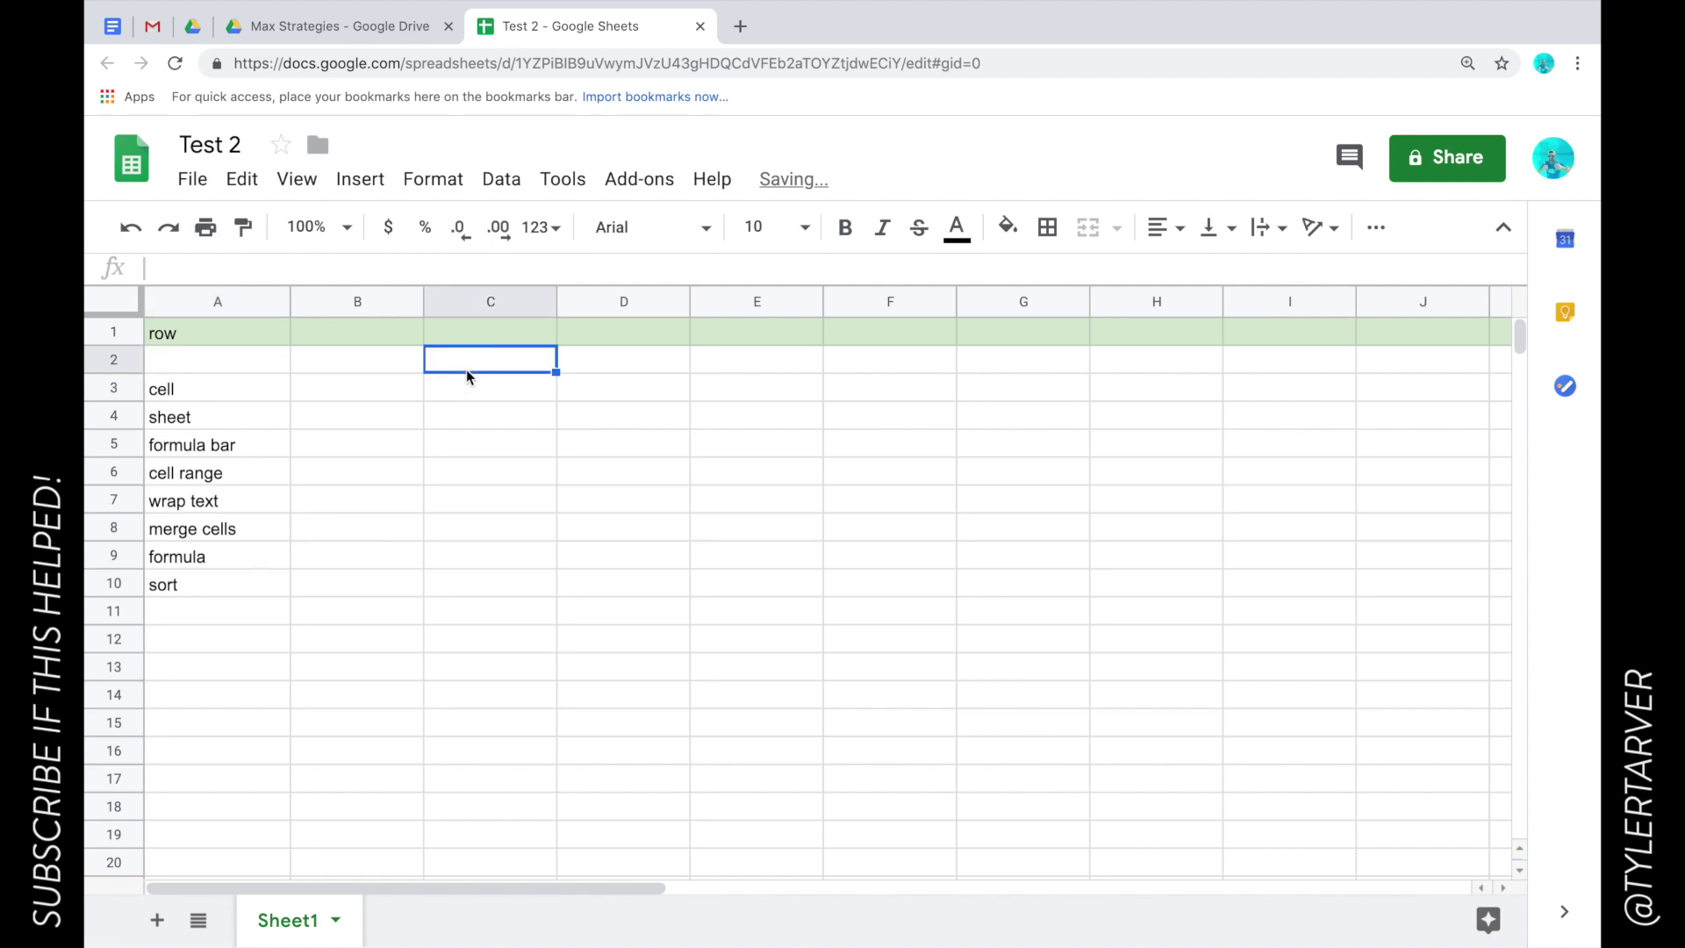
{"action": "key", "text": "ctrl+v"}
Give the whole of column C a light yellow fill.
{"action": "left_click", "coordinate": [498, 299]}
{"action": "left_click", "coordinate": [1007, 227]}
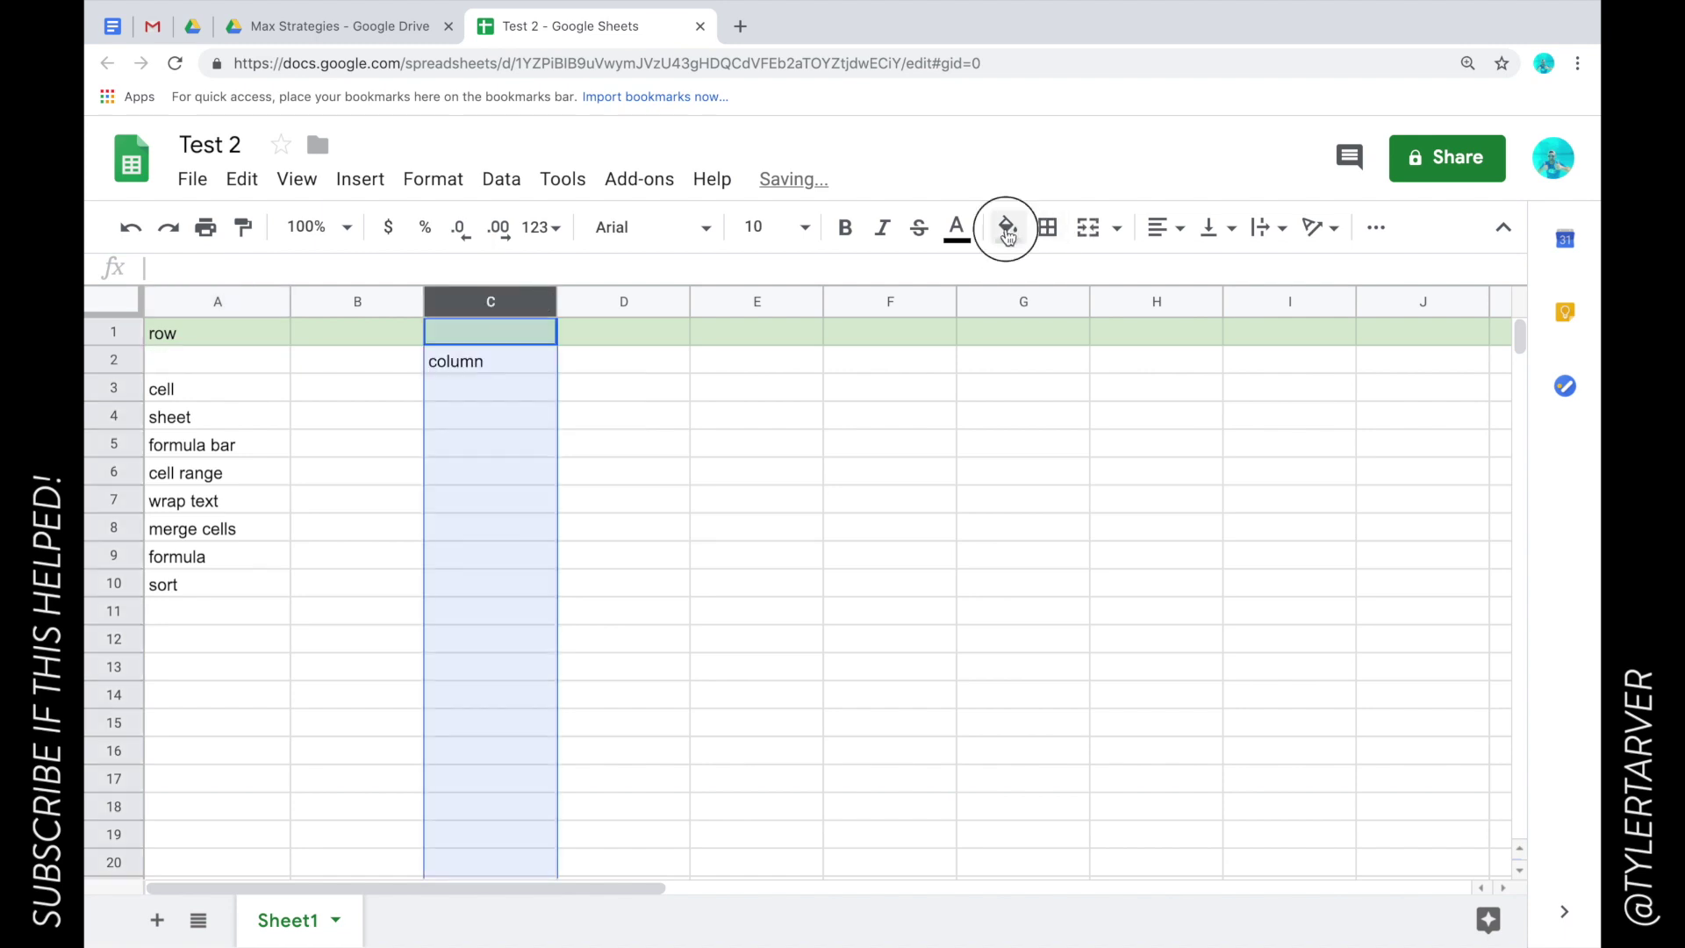
{"action": "left_click", "coordinate": [1093, 379]}
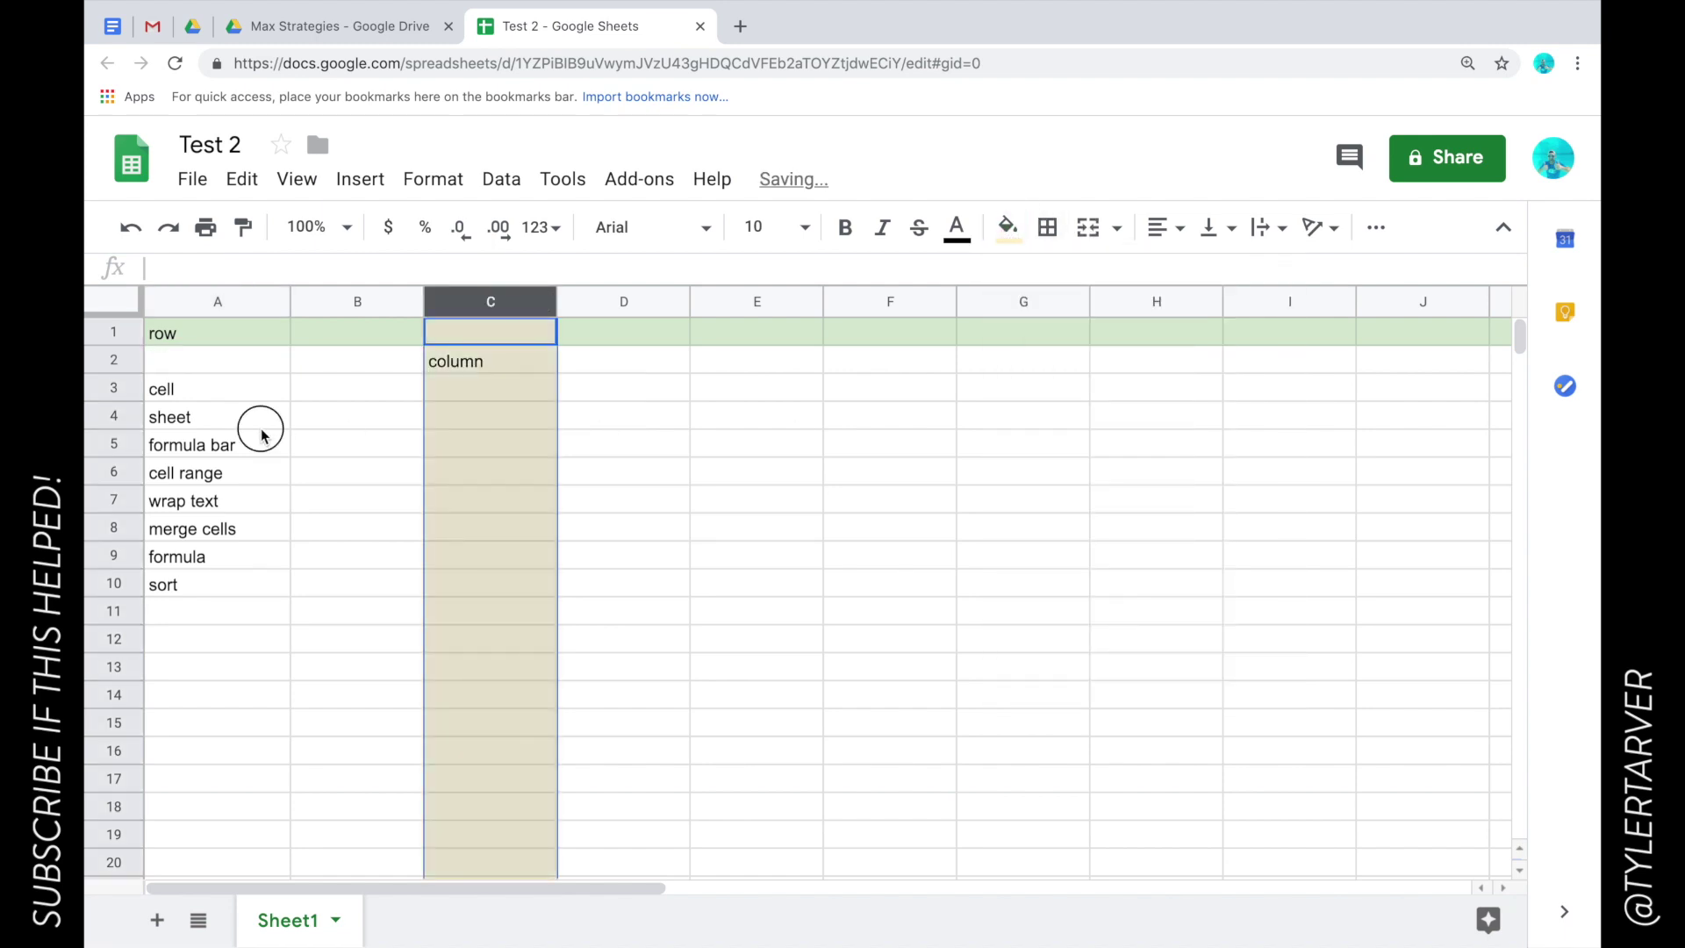
{"action": "left_click", "coordinate": [252, 420]}
{"action": "left_click", "coordinate": [178, 392]}
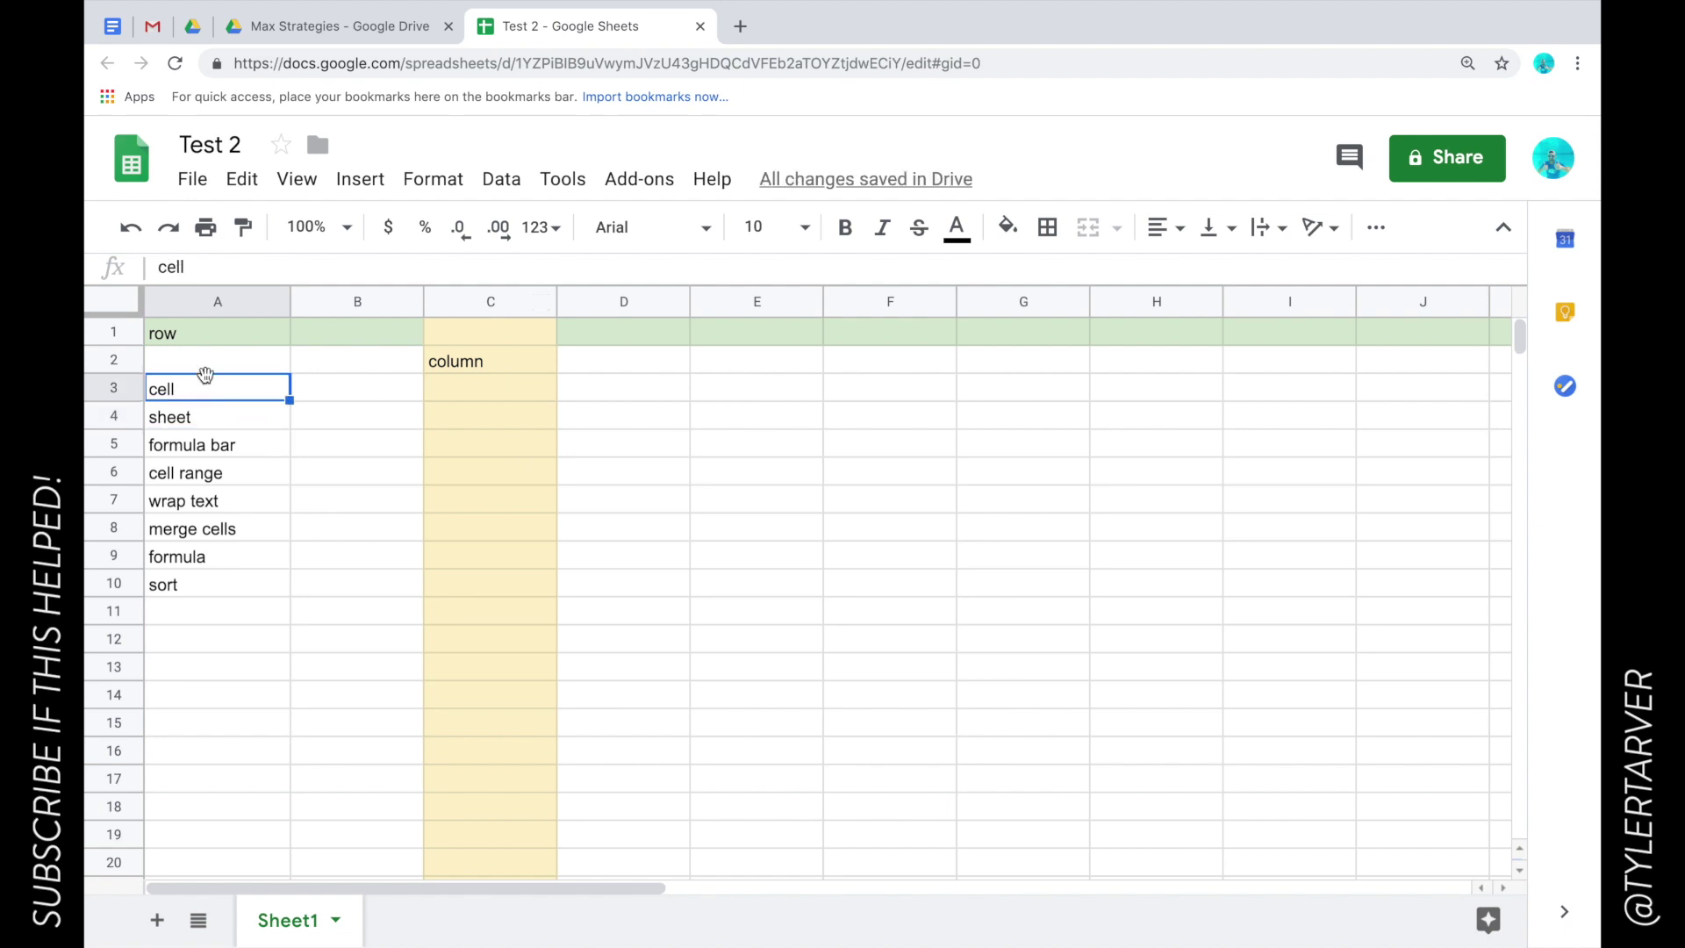
{"action": "left_click", "coordinate": [331, 420]}
Select various single cells around the grid, such as B7, D5 and E5.
{"action": "left_click", "coordinate": [354, 497]}
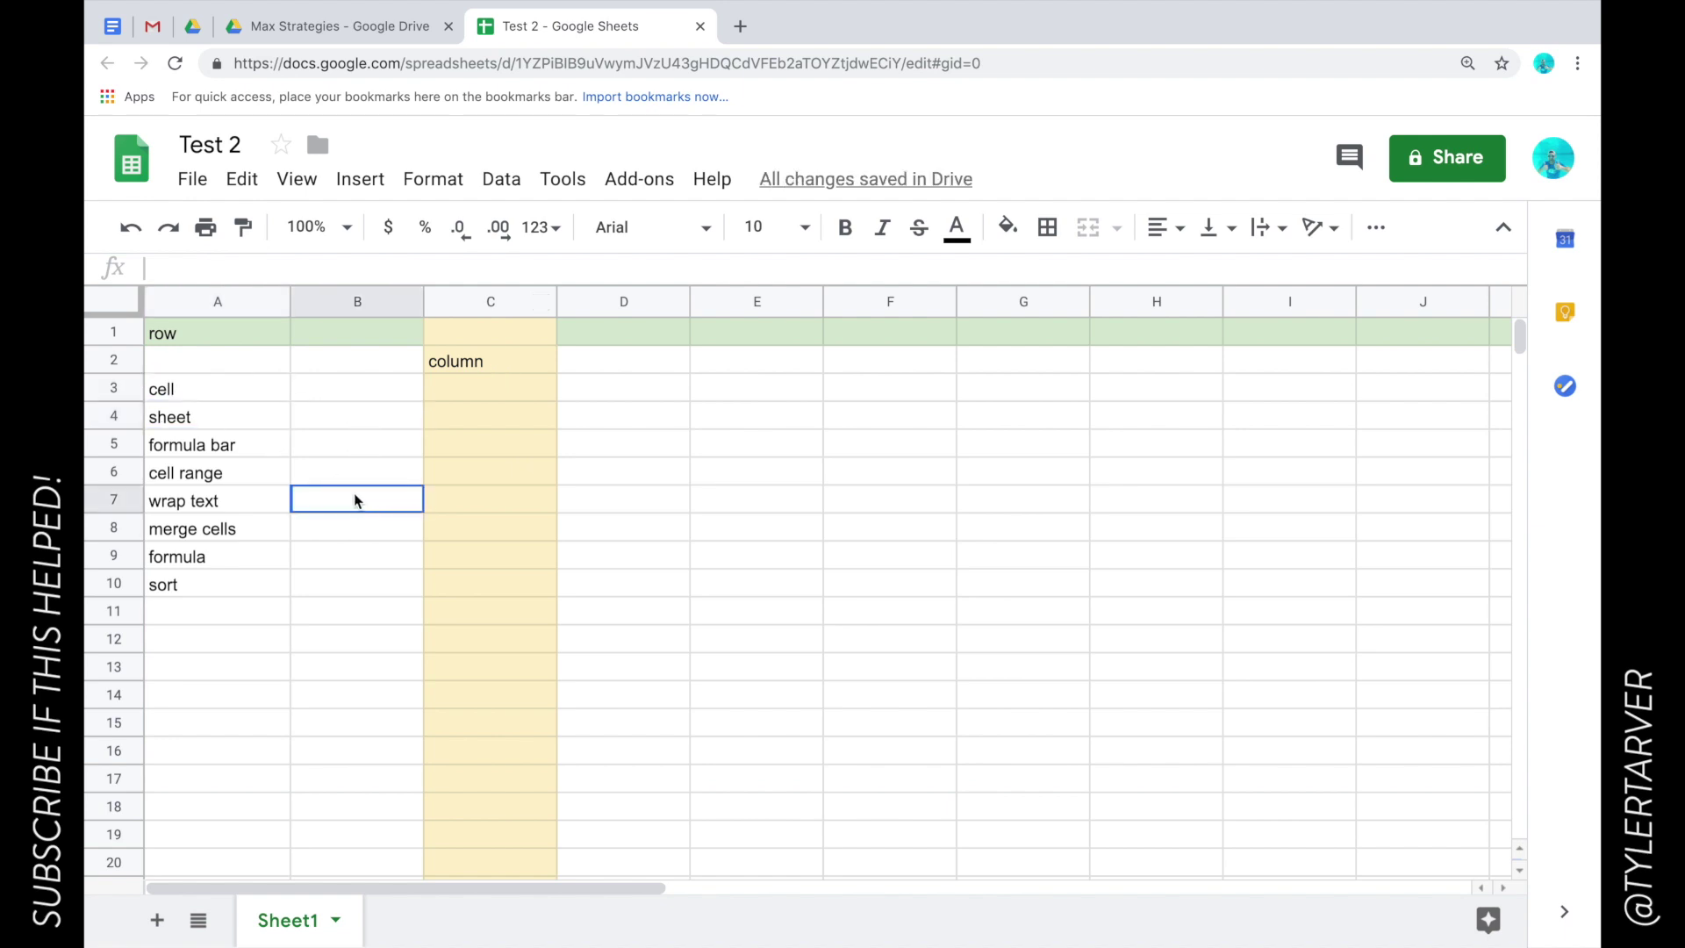
{"action": "left_click", "coordinate": [609, 439]}
{"action": "left_click", "coordinate": [750, 439]}
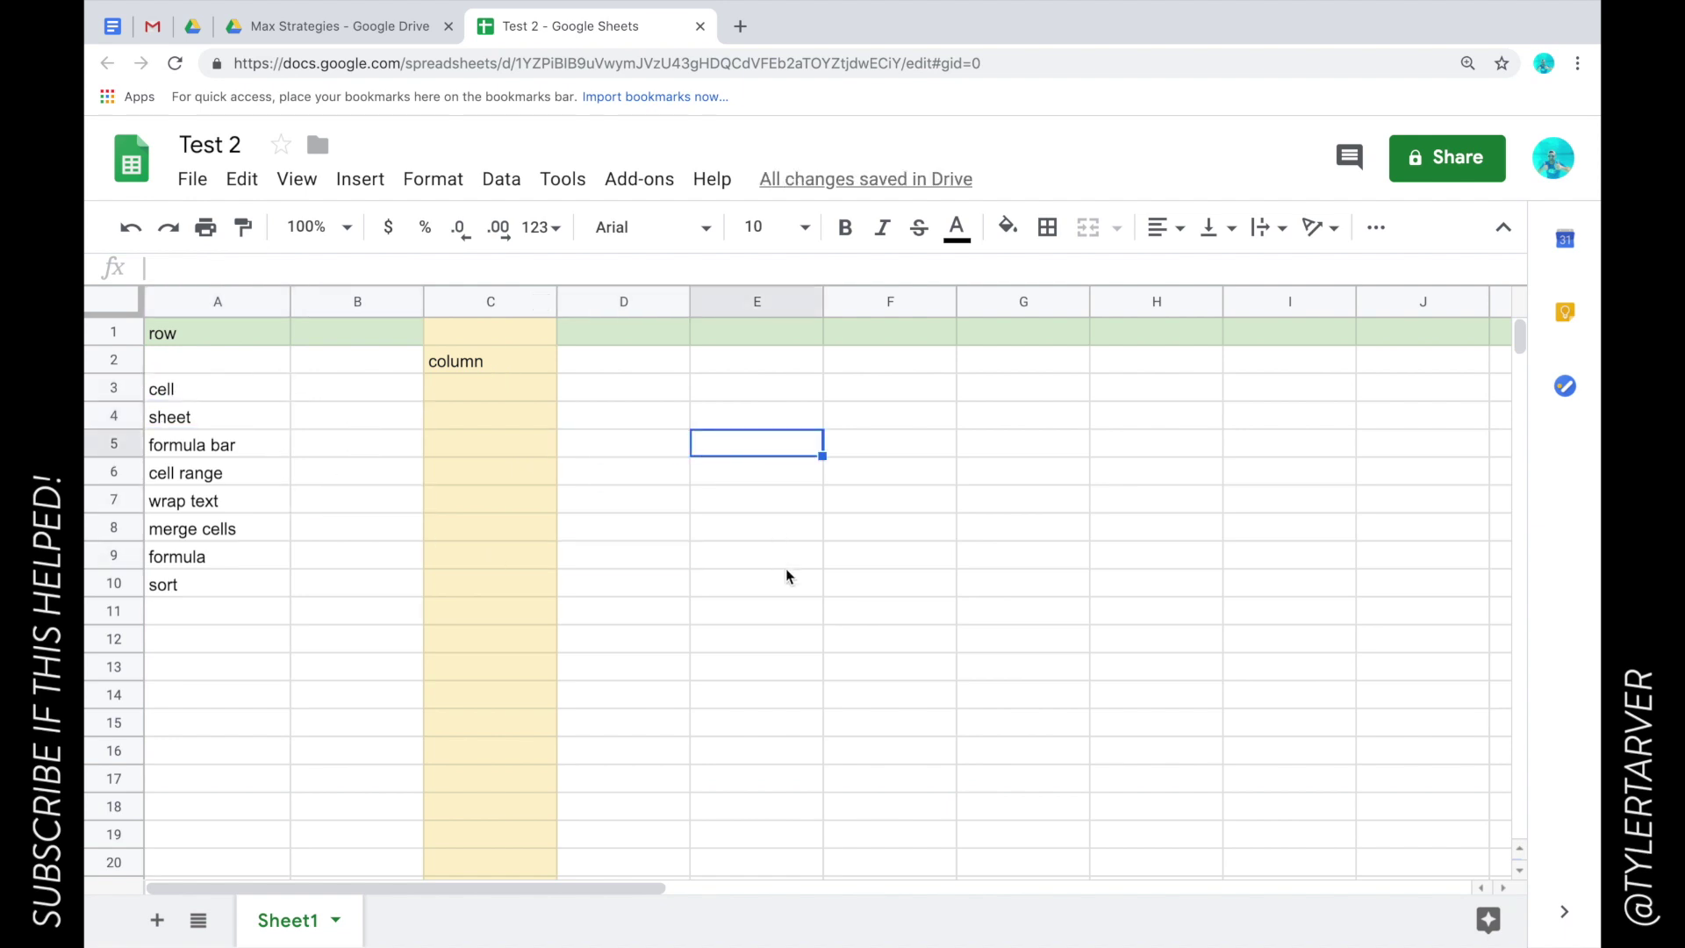
{"action": "left_click", "coordinate": [872, 558]}
{"action": "left_click", "coordinate": [877, 425]}
{"action": "left_click", "coordinate": [682, 414]}
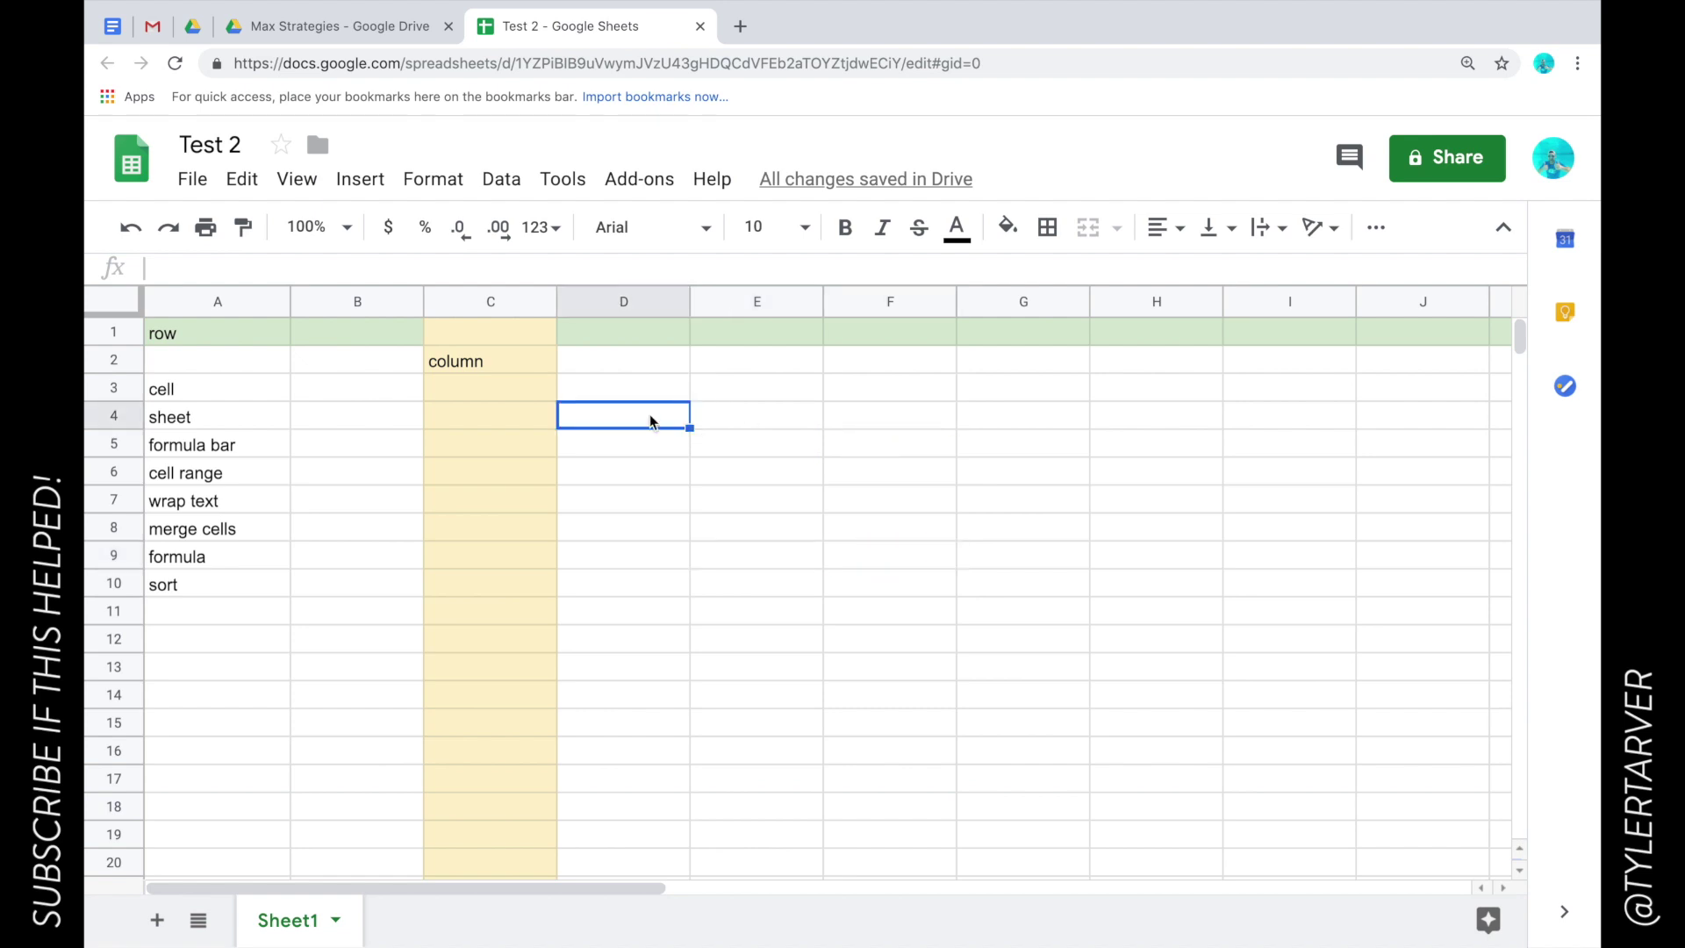
{"action": "left_click", "coordinate": [485, 473]}
{"action": "left_click", "coordinate": [388, 452]}
{"action": "left_click", "coordinate": [308, 387]}
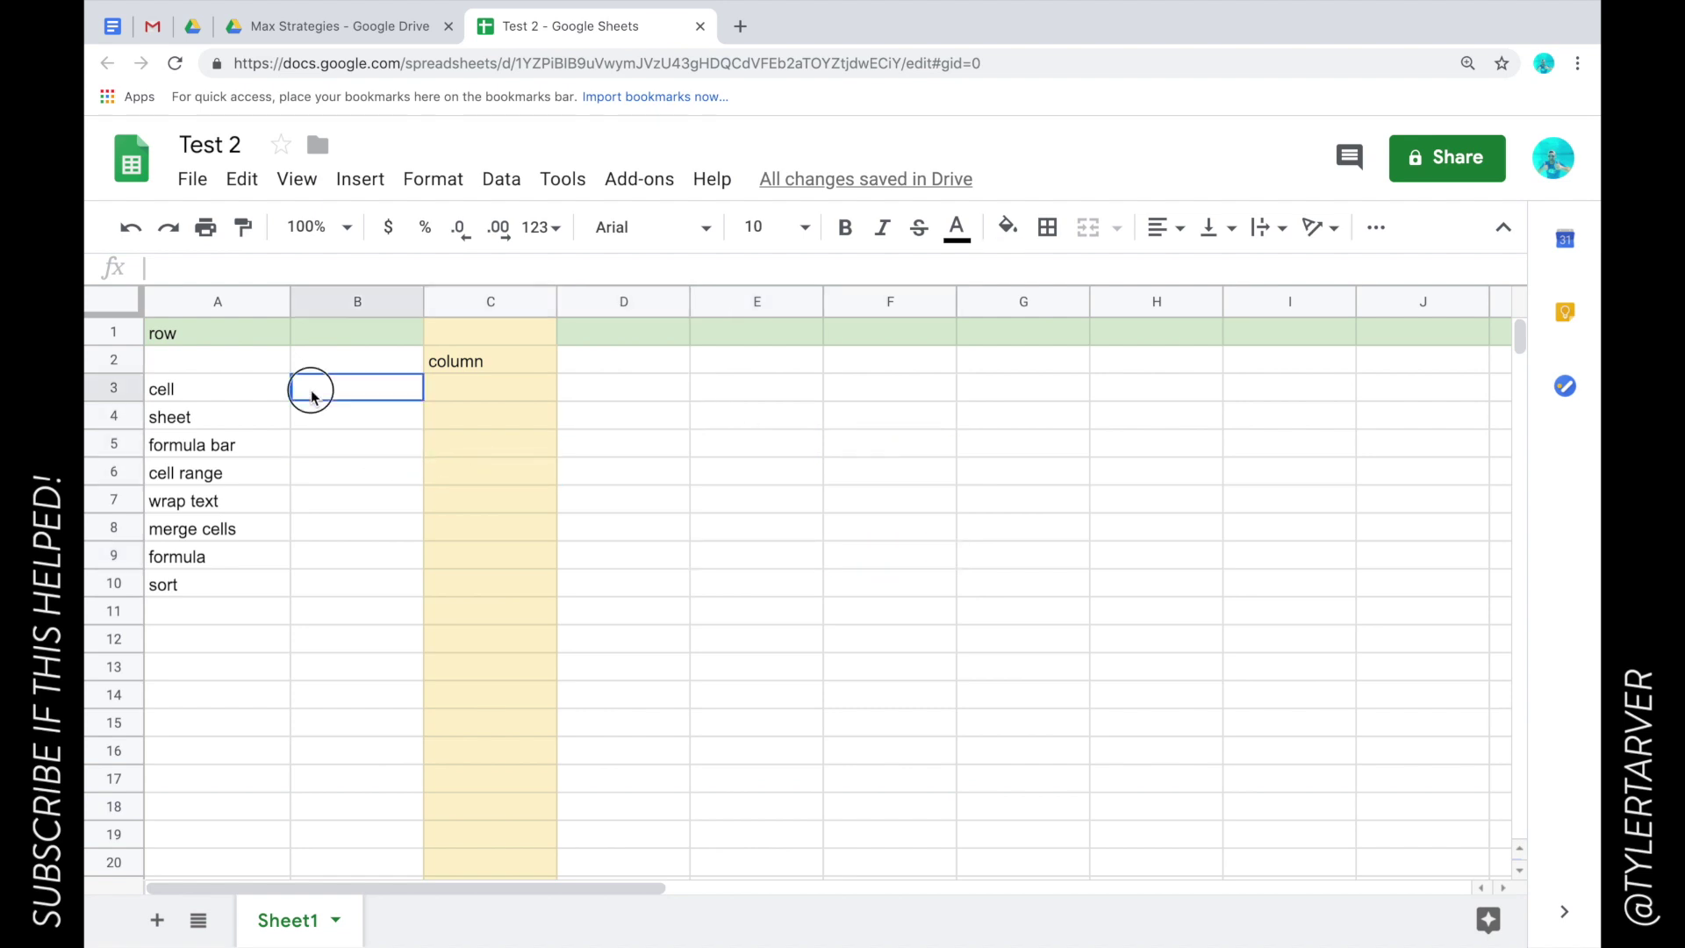
Fill cell A3, holding 'cell', with light pink.
{"action": "left_click", "coordinate": [219, 388]}
{"action": "left_click", "coordinate": [1007, 228]}
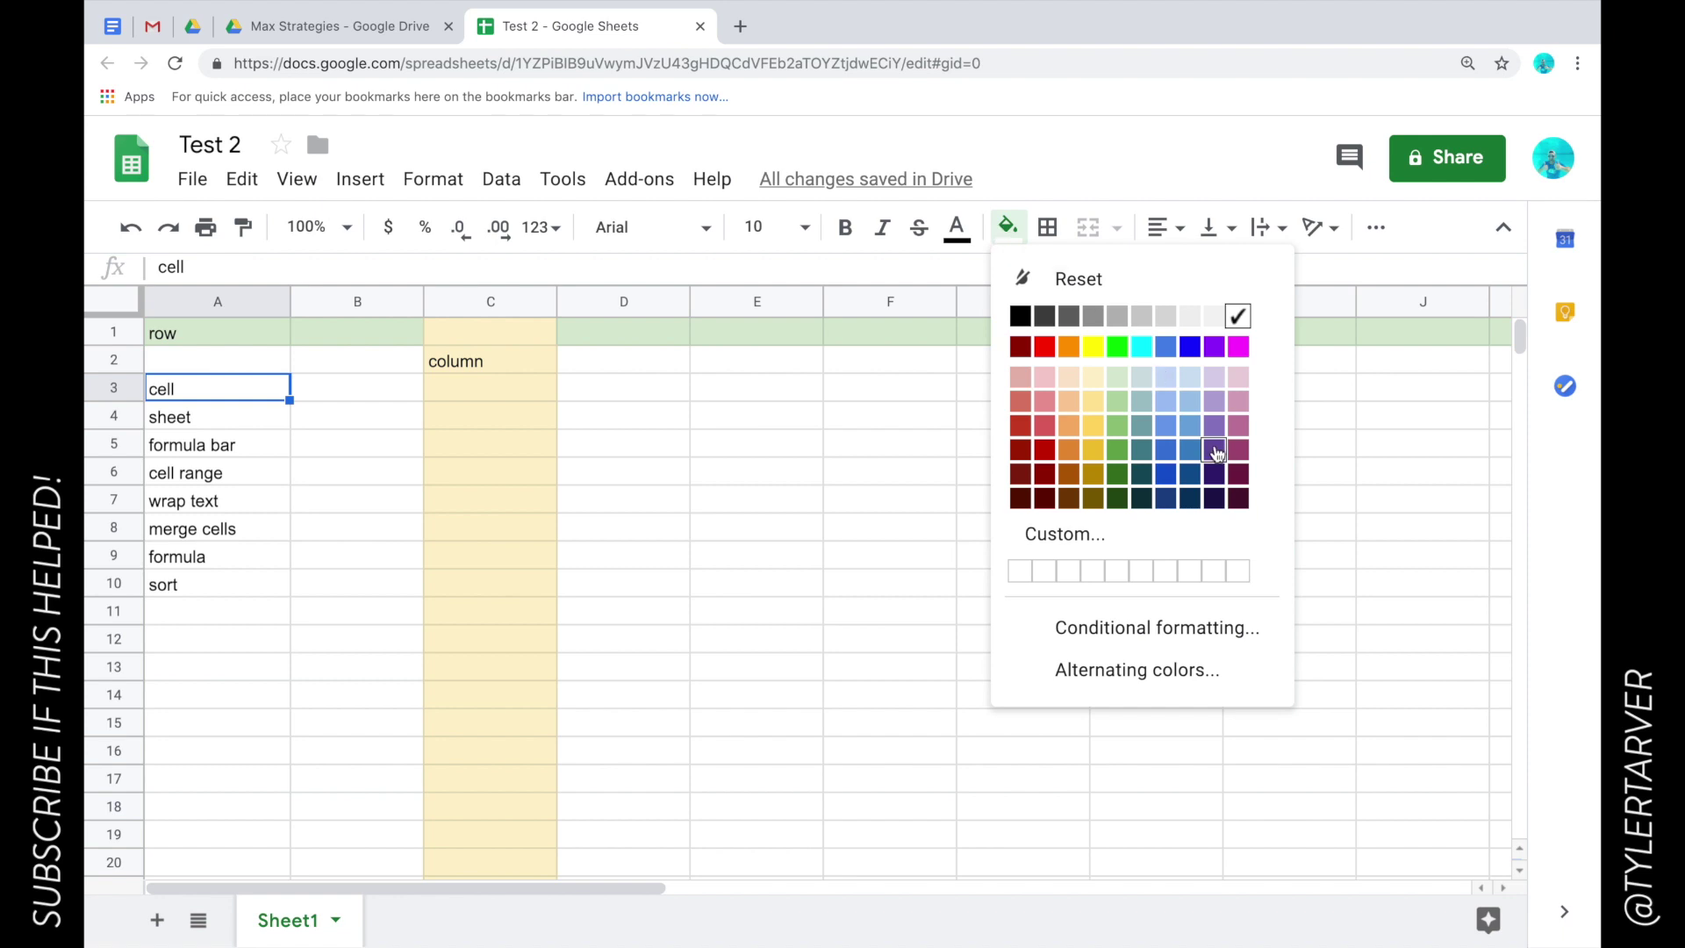
{"action": "left_click", "coordinate": [1237, 387]}
{"action": "left_click", "coordinate": [264, 425]}
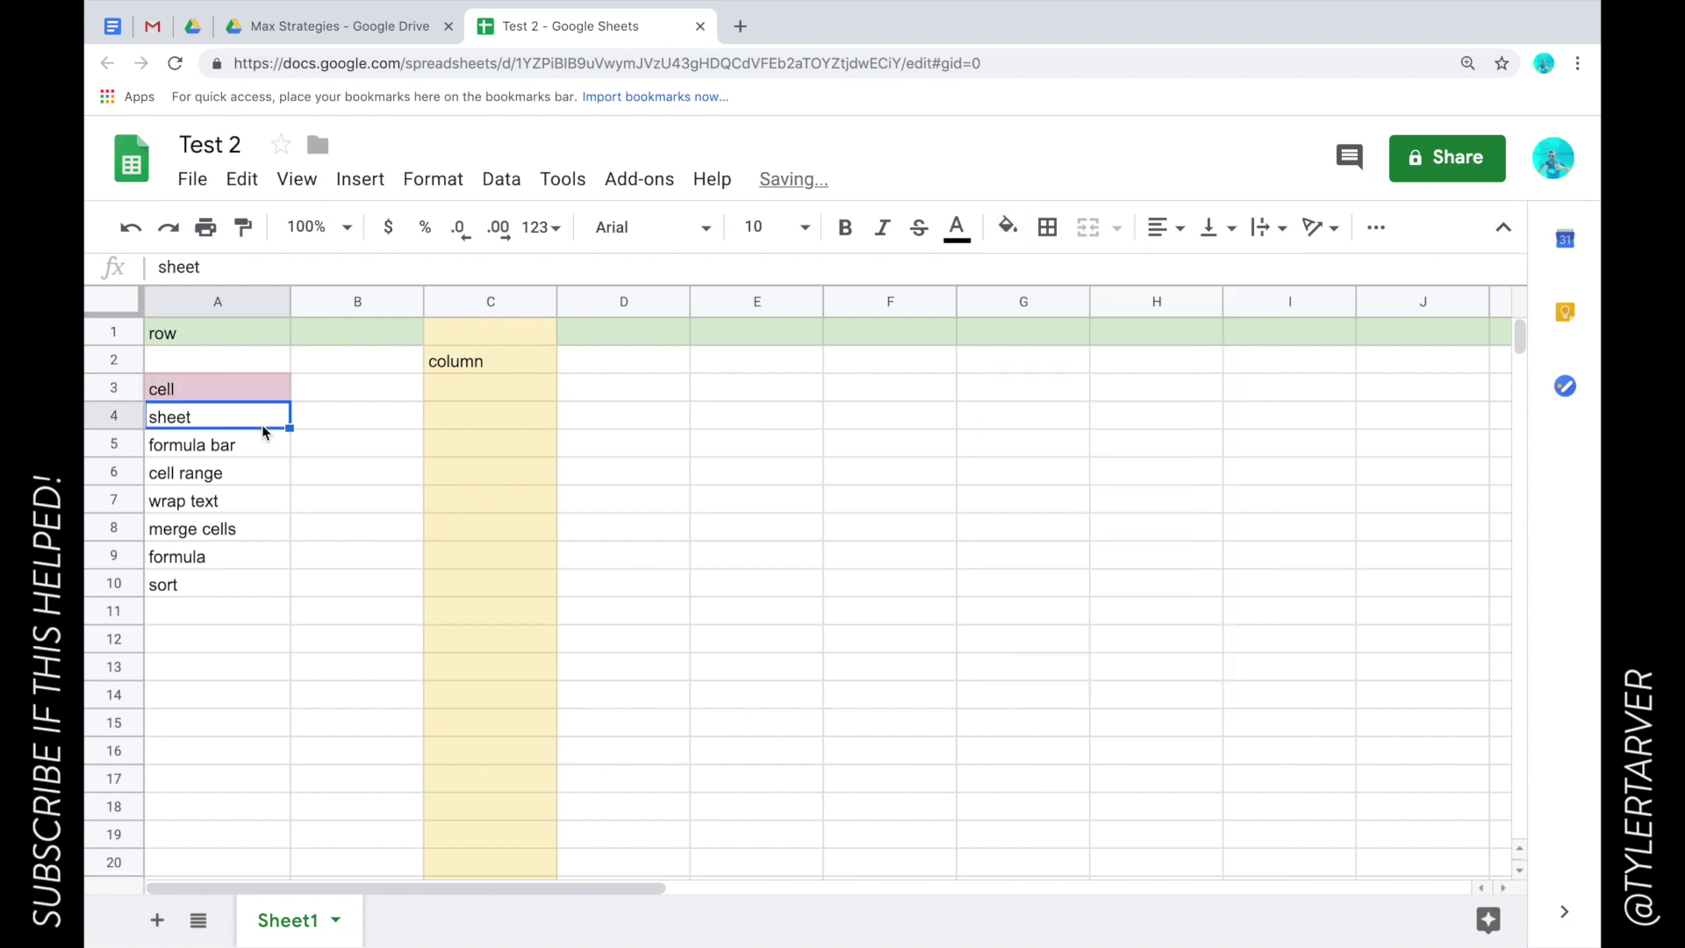
{"action": "left_click", "coordinate": [216, 441]}
{"action": "left_click", "coordinate": [187, 424]}
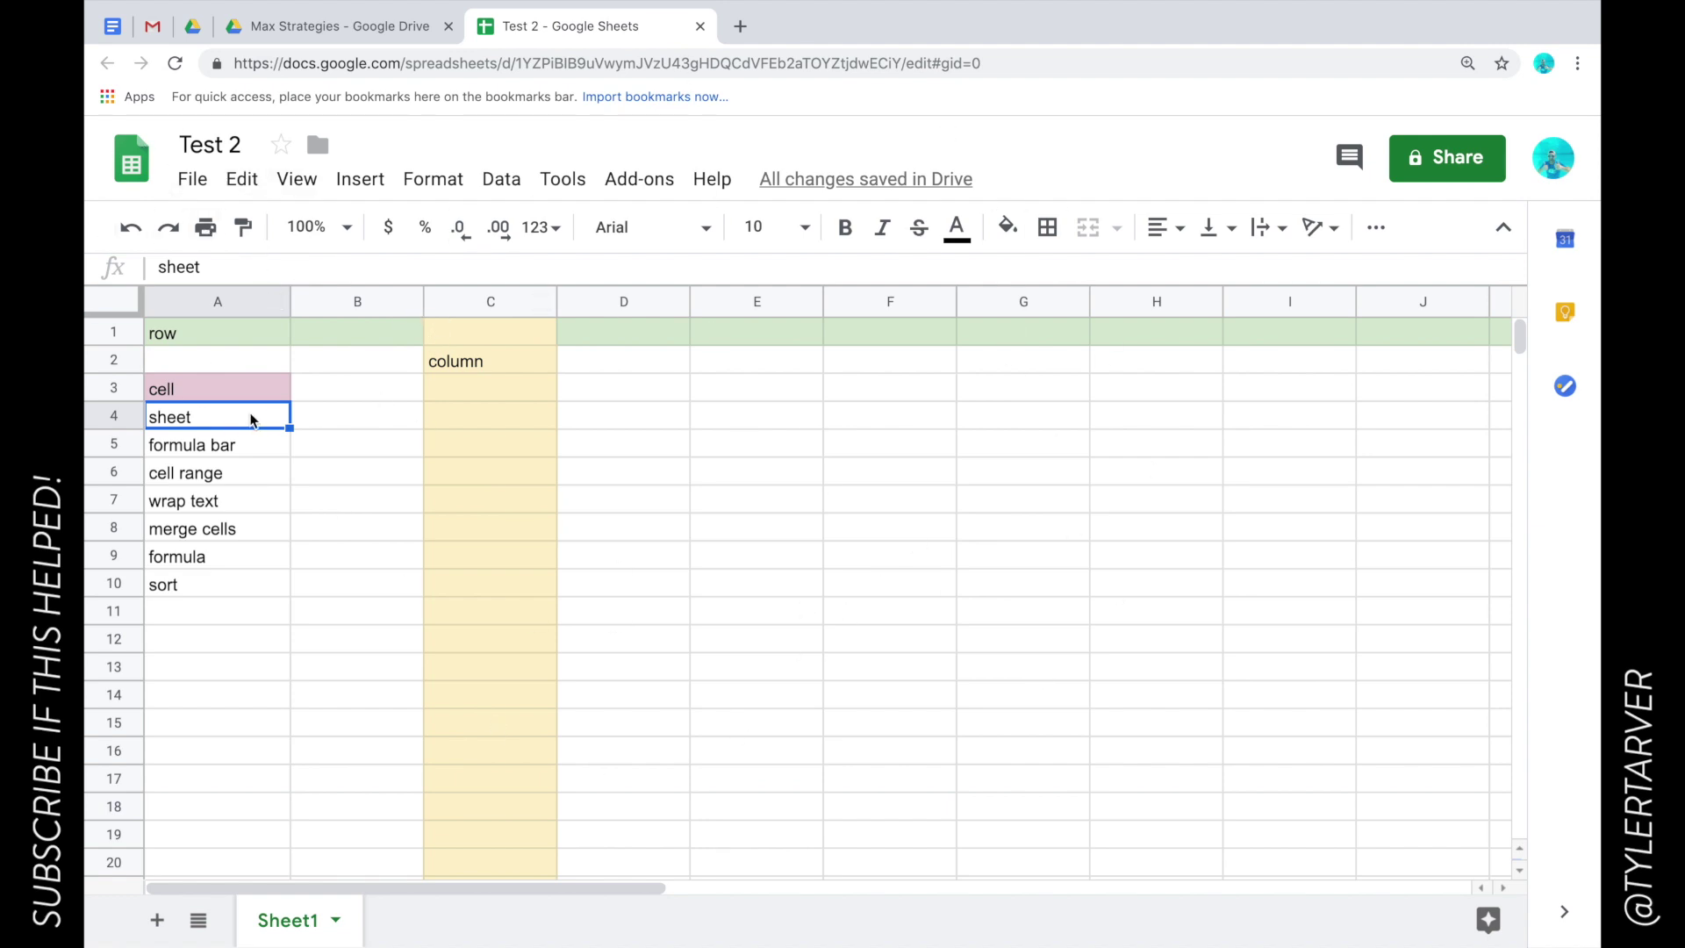
Append '= the whole page' to A4's 'sheet' entry and widen column A to fit.
{"action": "left_click", "coordinate": [127, 314]}
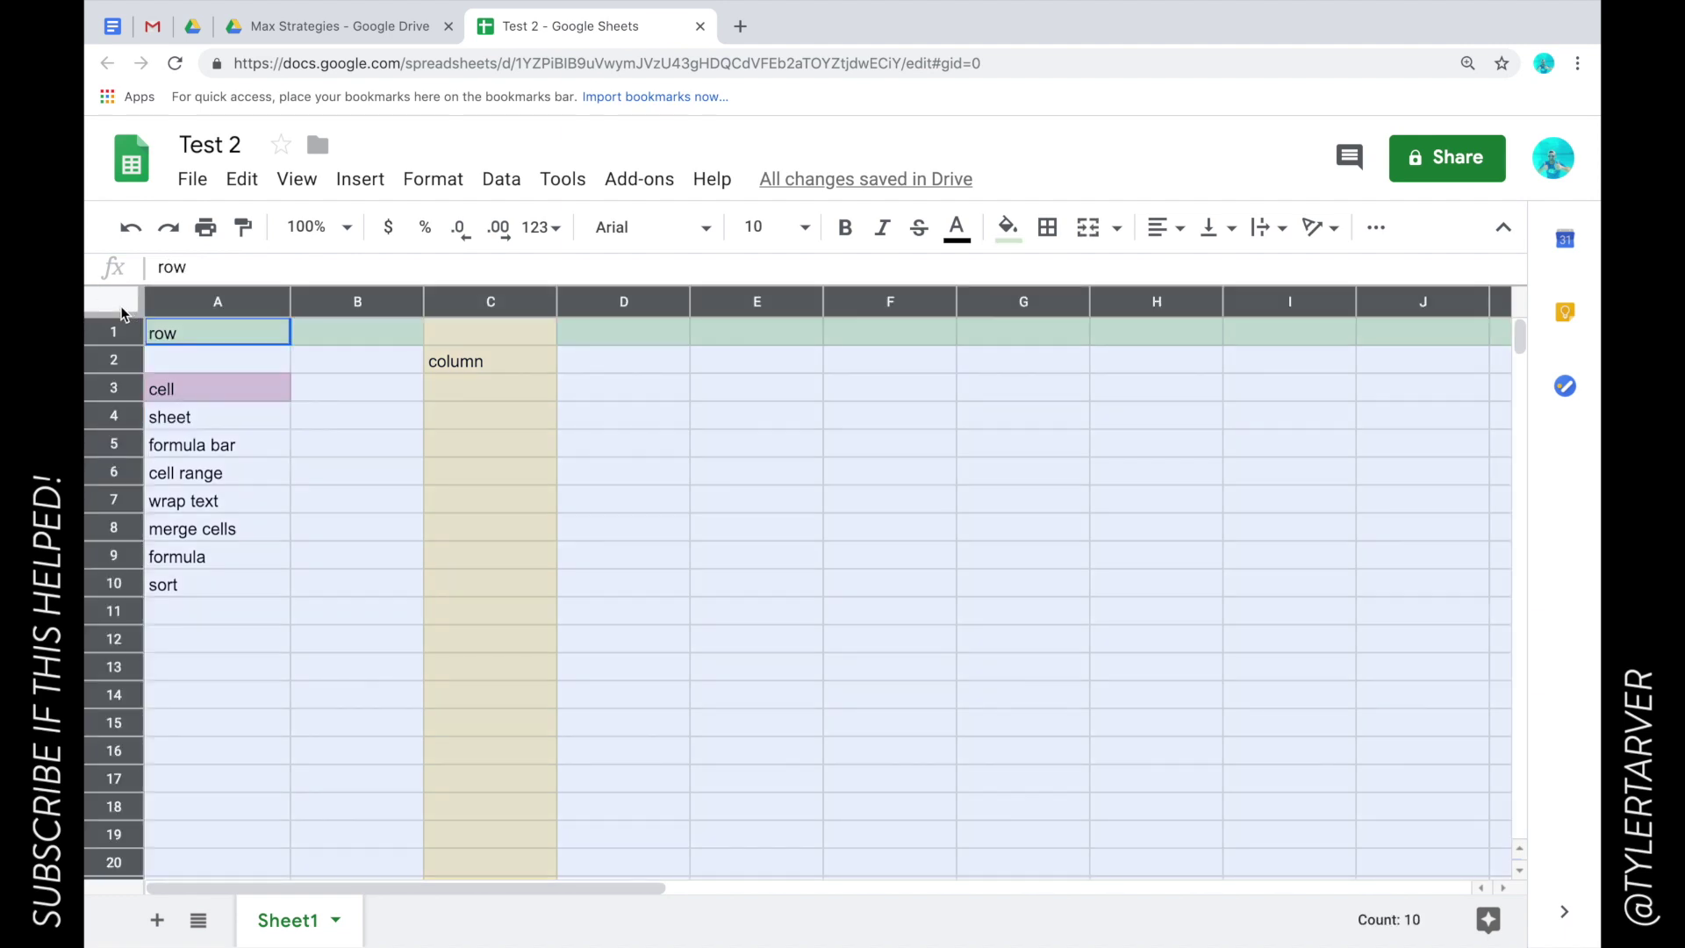
{"action": "left_click", "coordinate": [225, 416]}
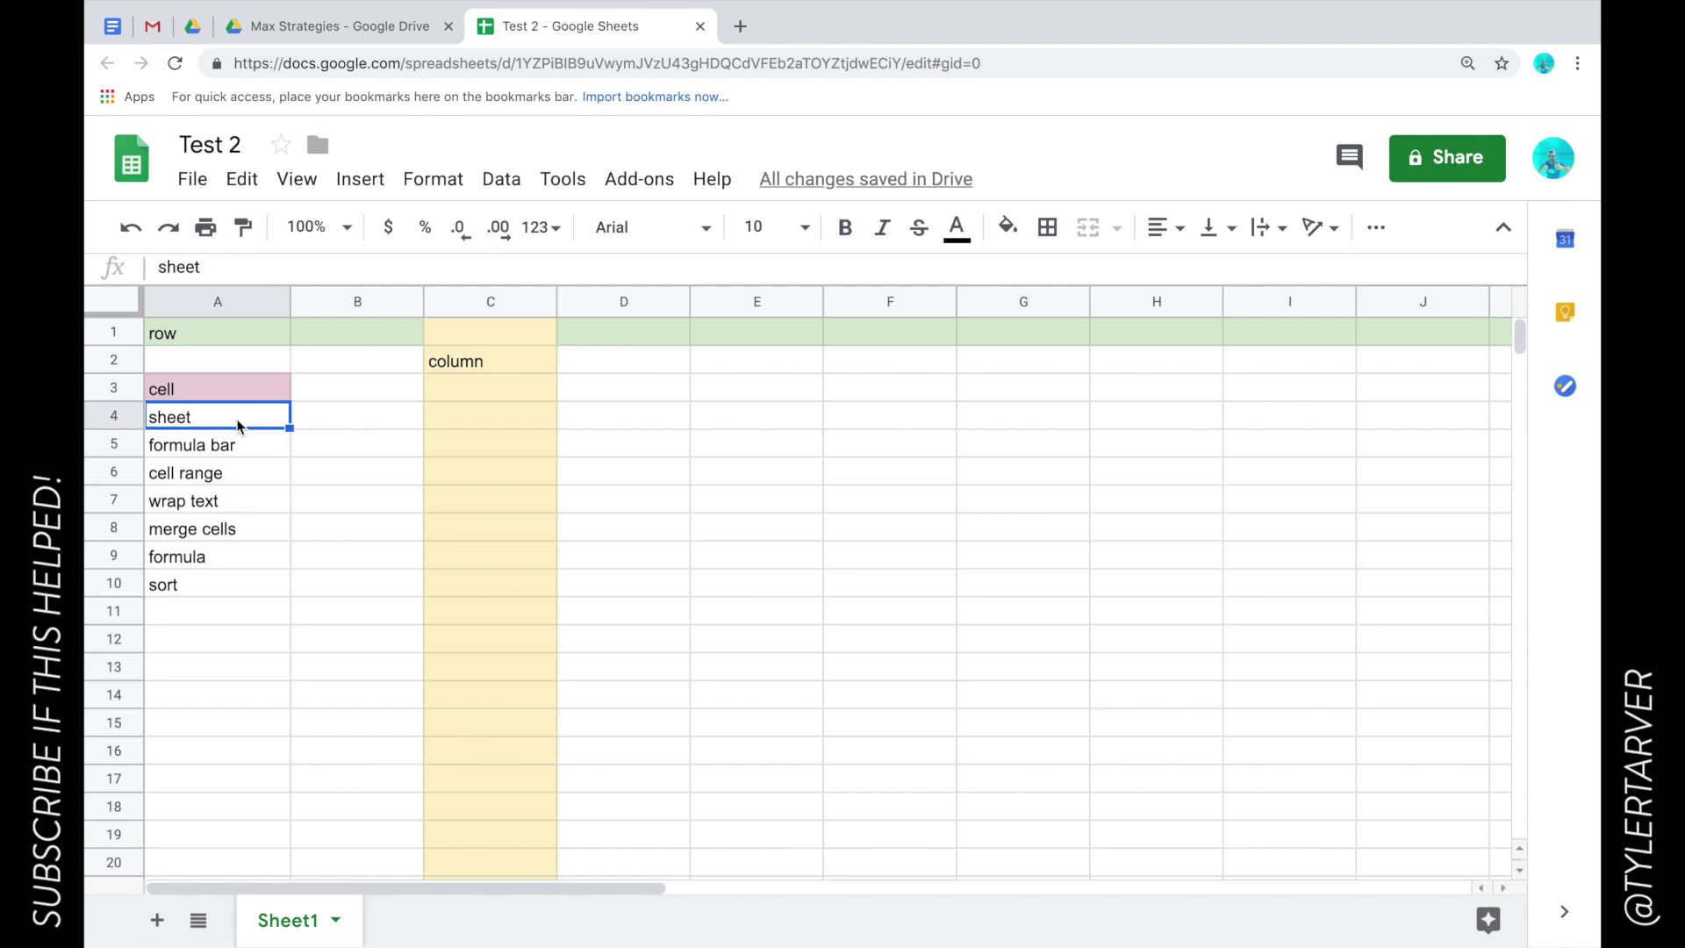
{"action": "double_click", "coordinate": [237, 418]}
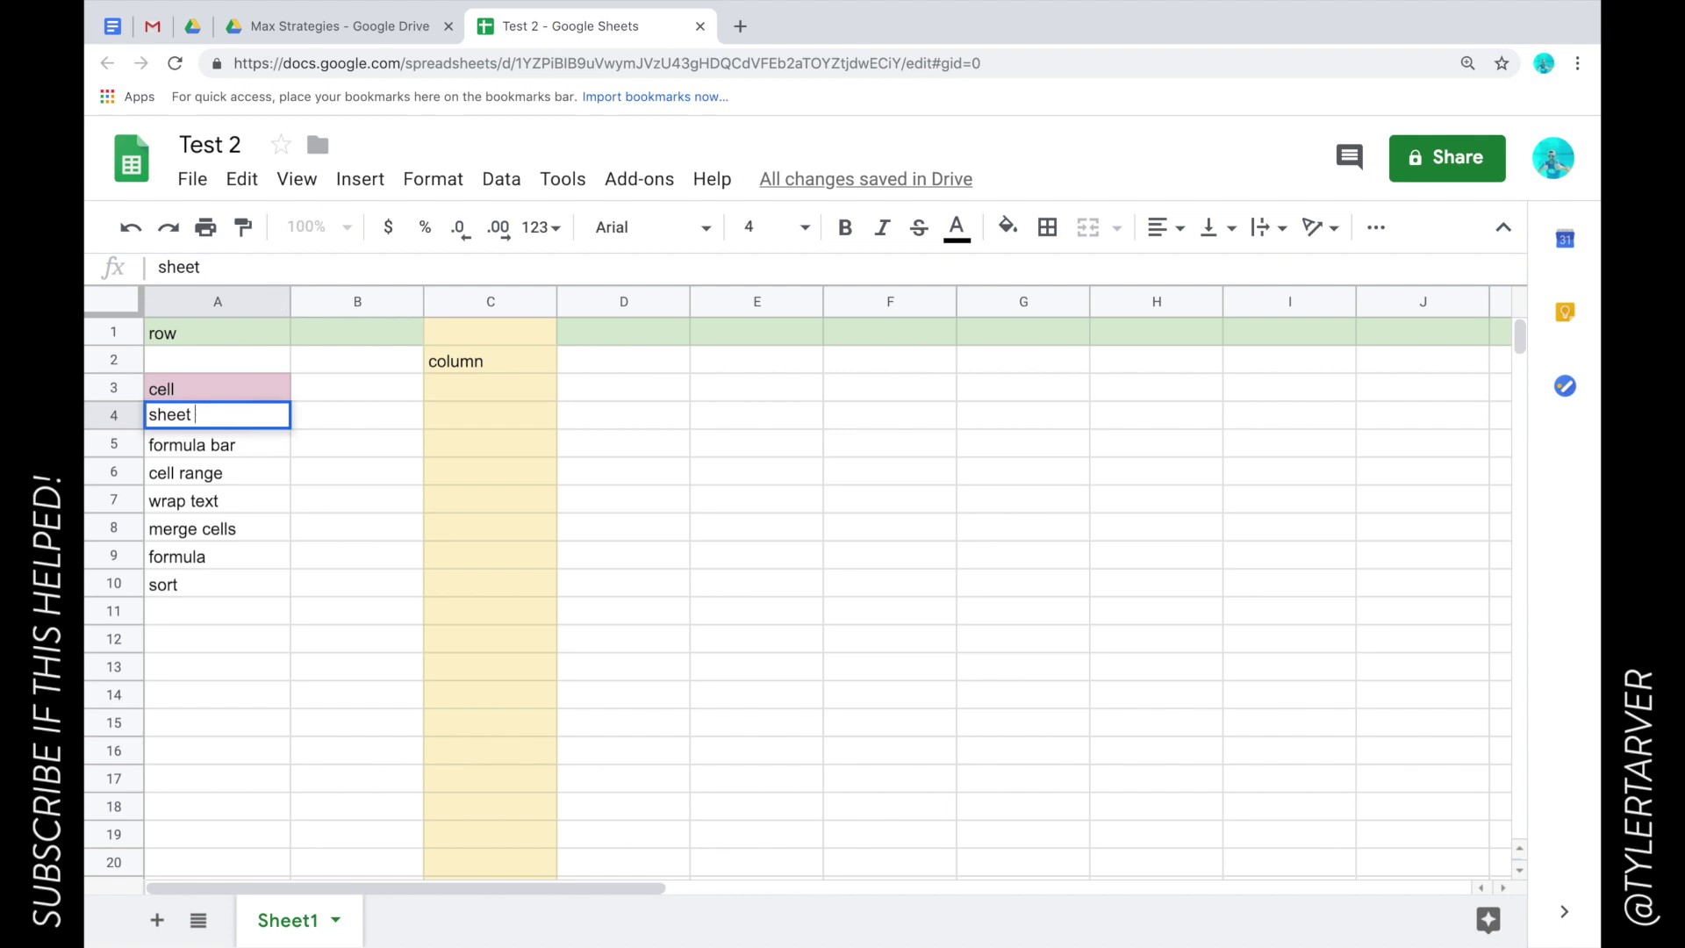
{"action": "type", "text": "= the whole page"}
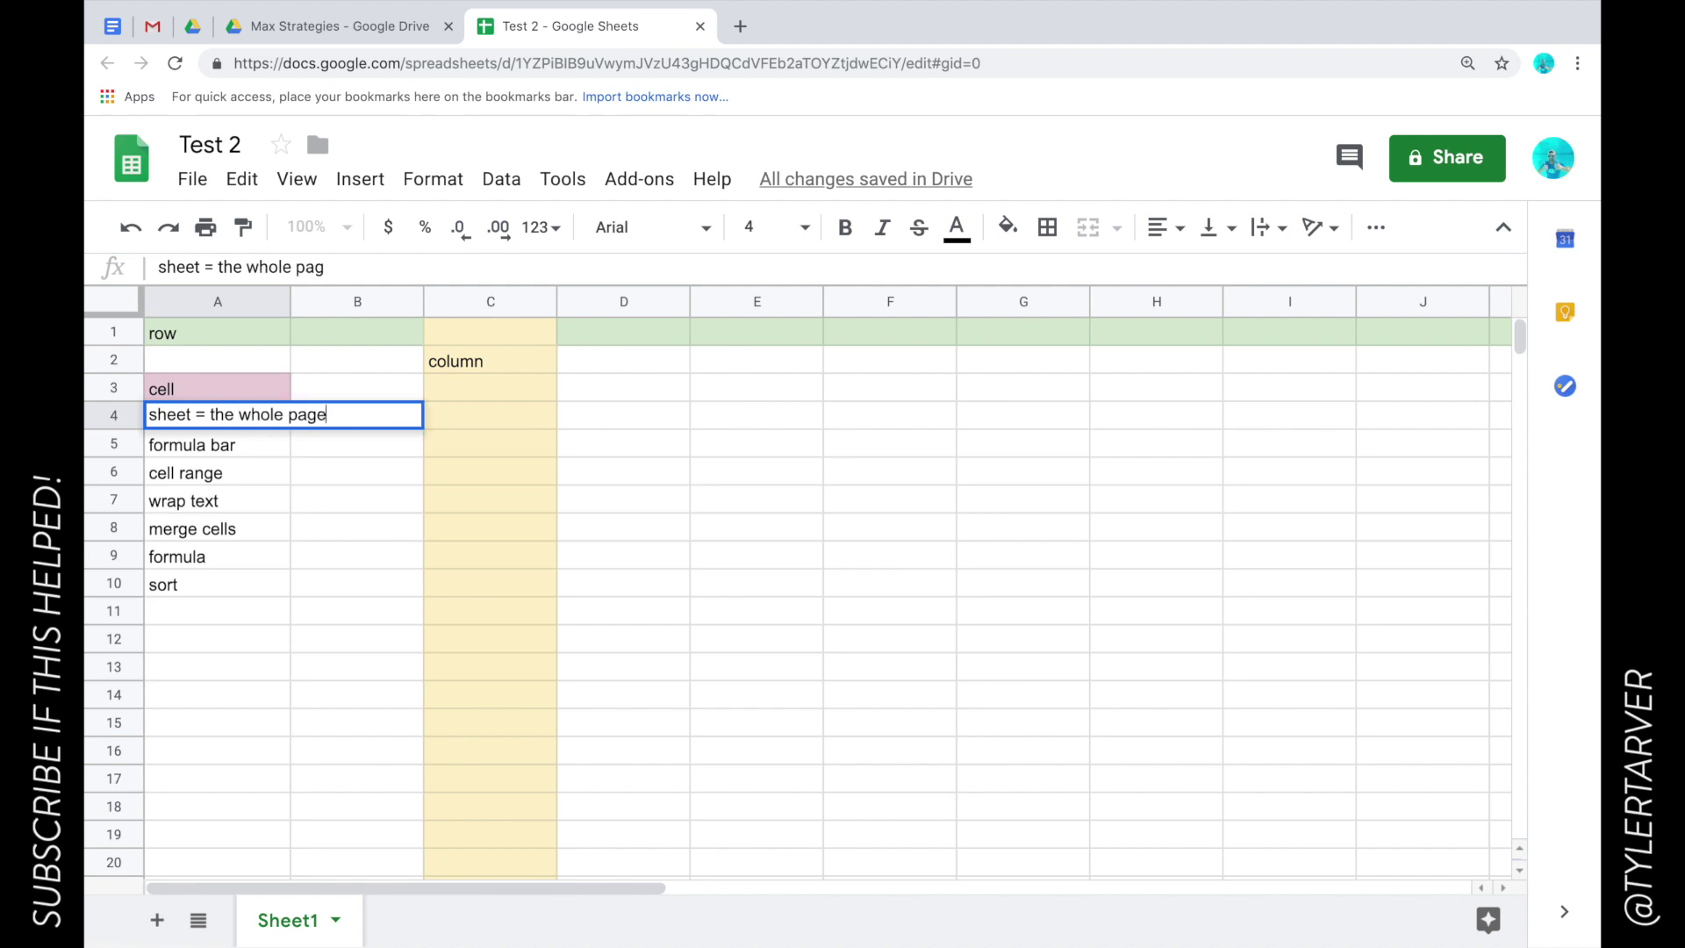
{"action": "key", "text": "Return"}
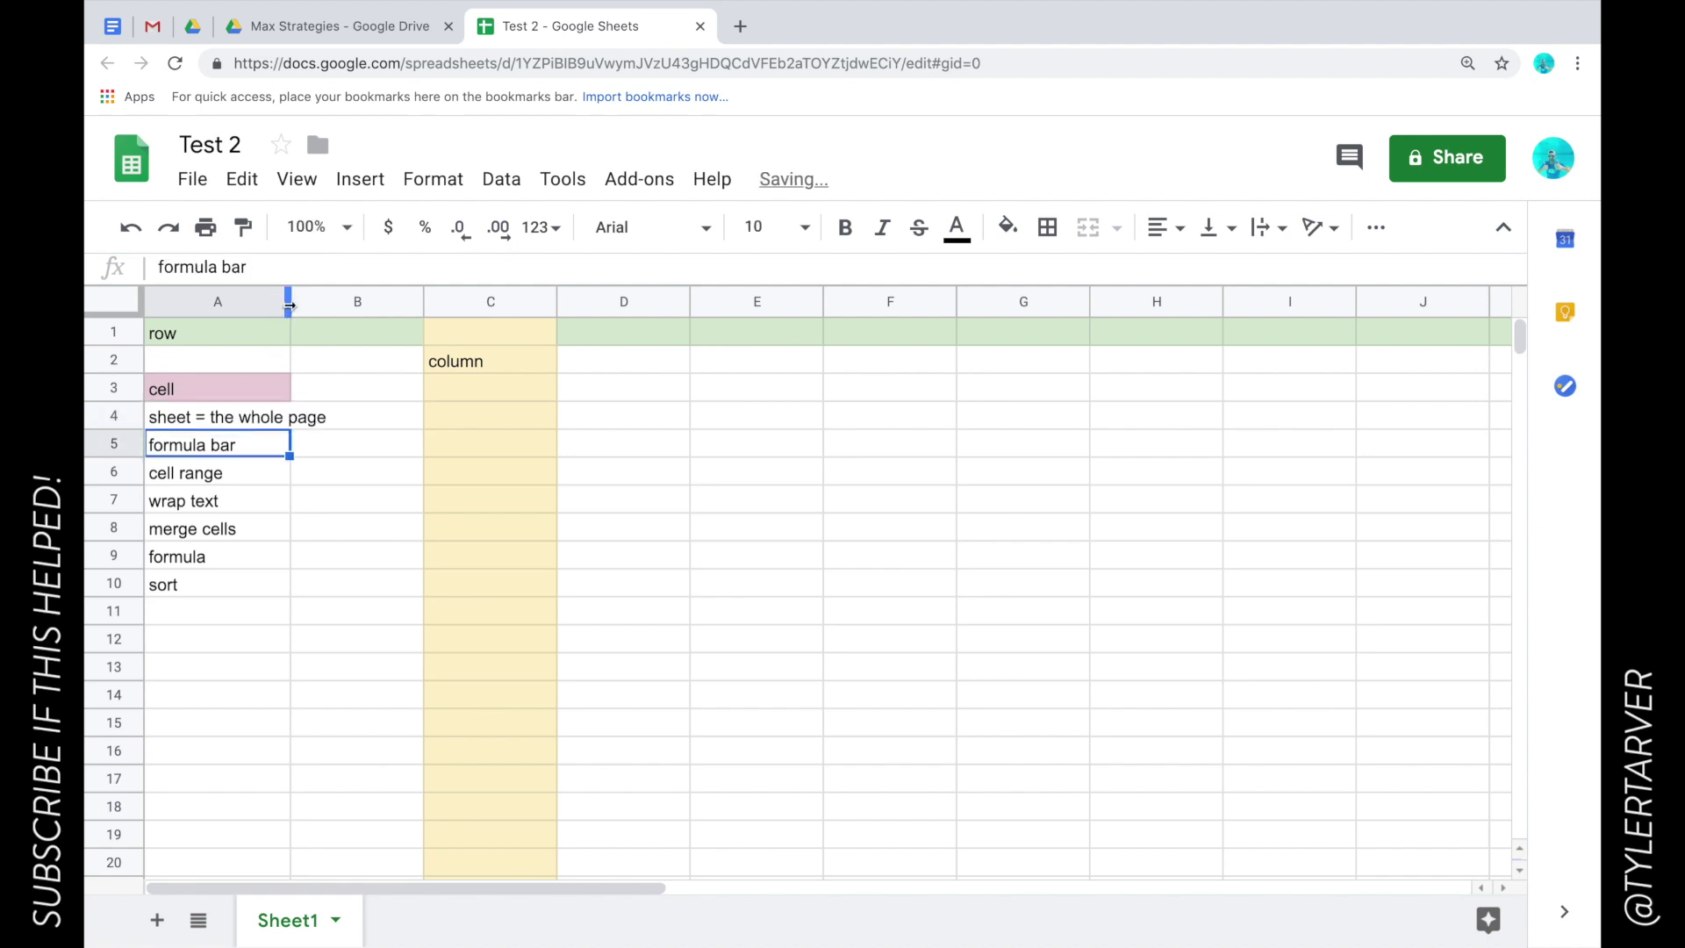
{"action": "left_click_drag", "start_coordinate": [289, 305], "coordinate": [332, 304]}
Enter the formula =(A2+A3) in B5, which returns a #VALUE! error.
{"action": "left_click", "coordinate": [242, 473]}
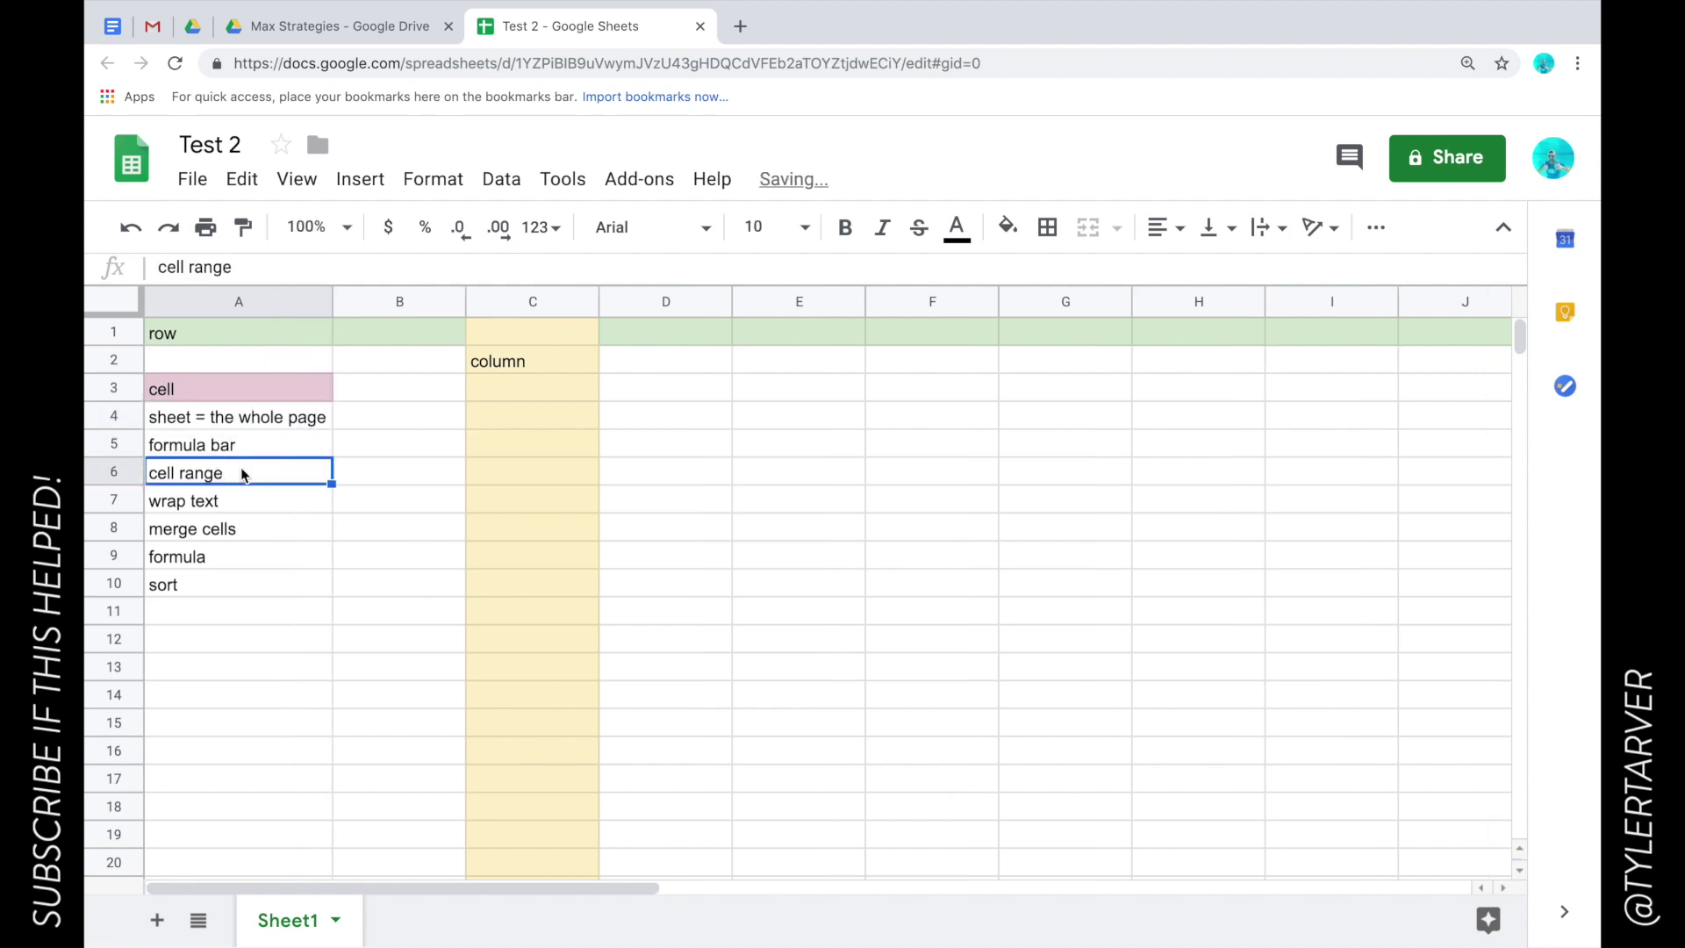
{"action": "left_click", "coordinate": [250, 445]}
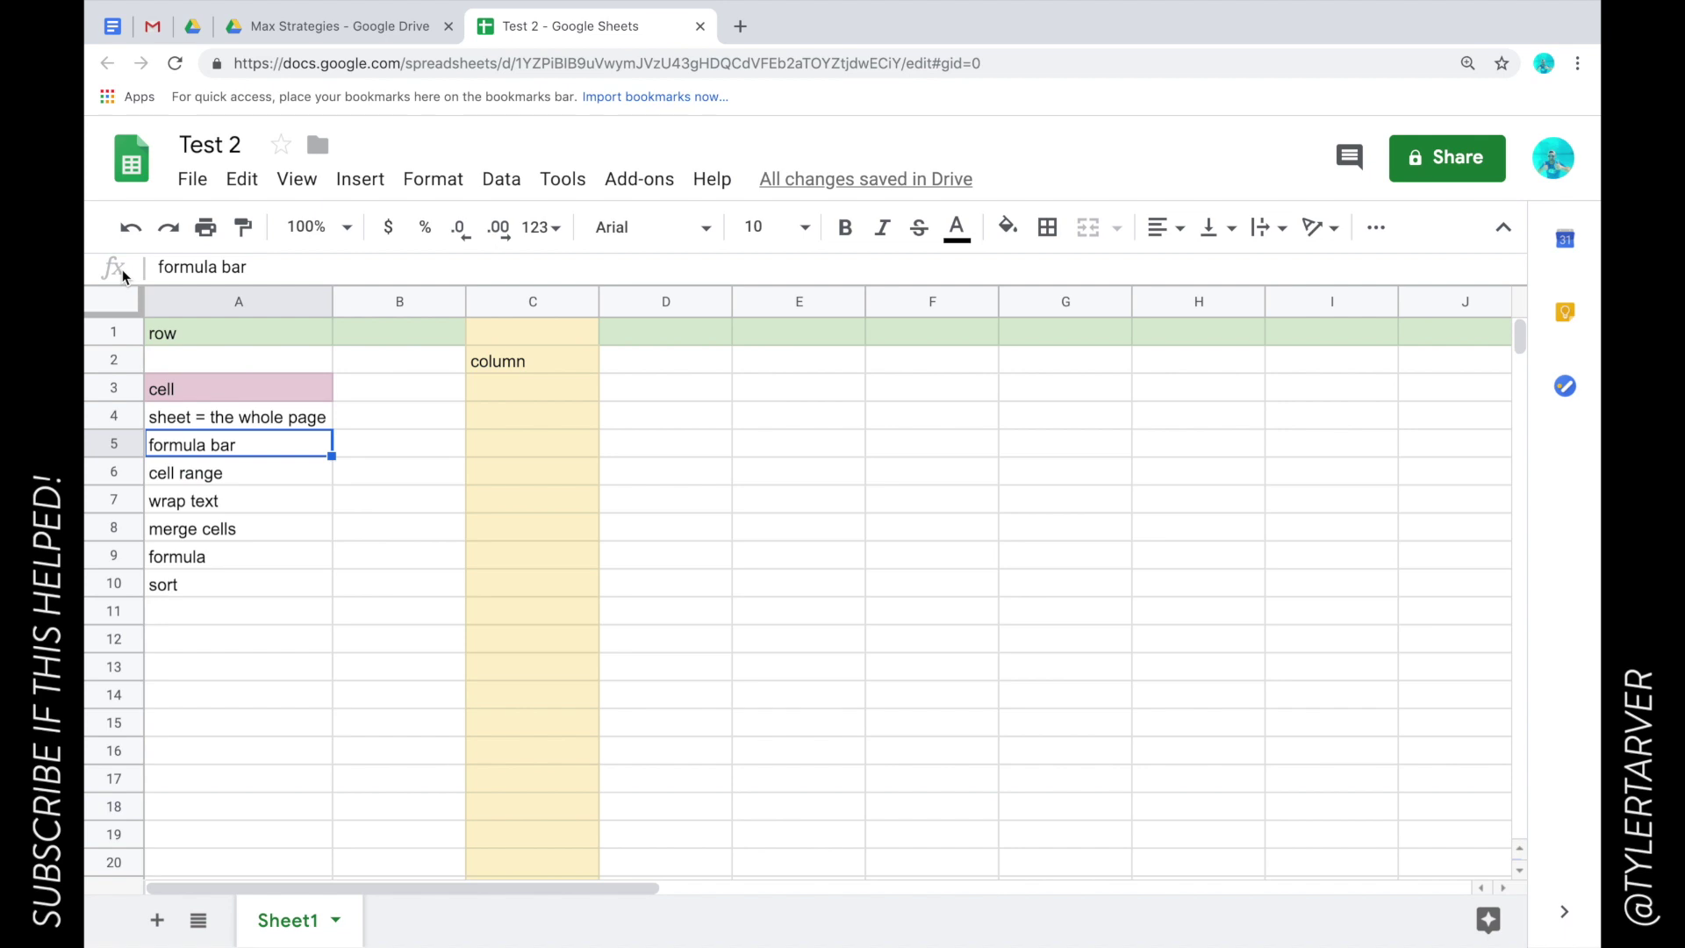
{"action": "left_click", "coordinate": [281, 472]}
{"action": "left_click", "coordinate": [246, 445]}
{"action": "left_click", "coordinate": [365, 442]}
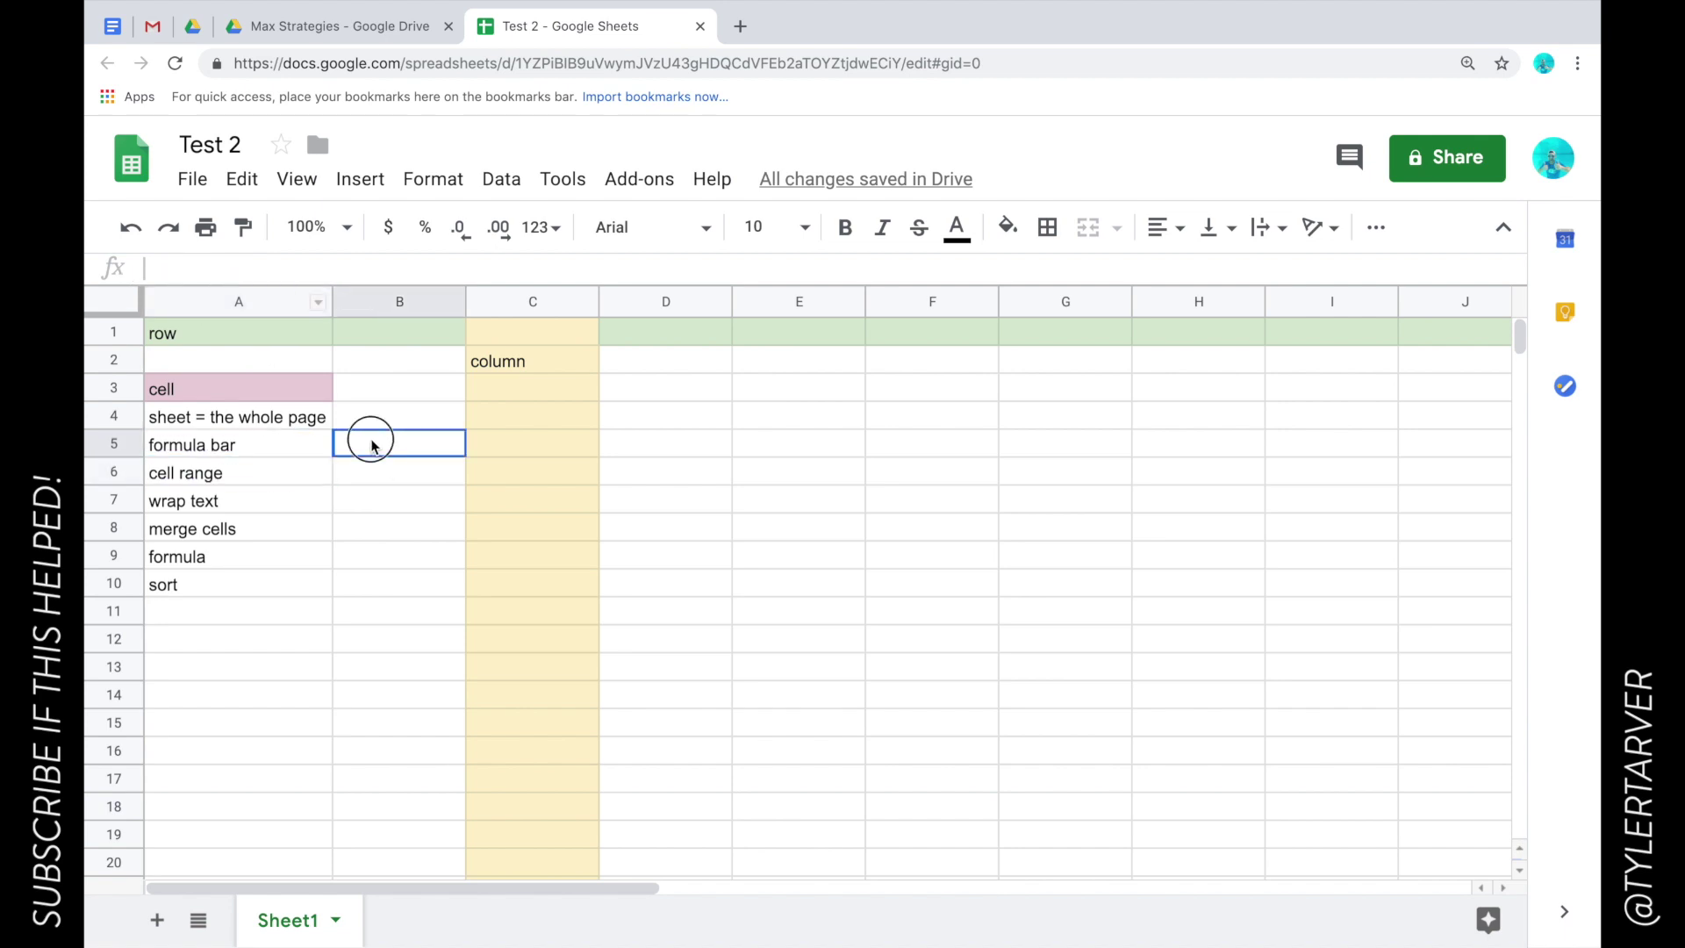
{"action": "left_click", "coordinate": [245, 265]}
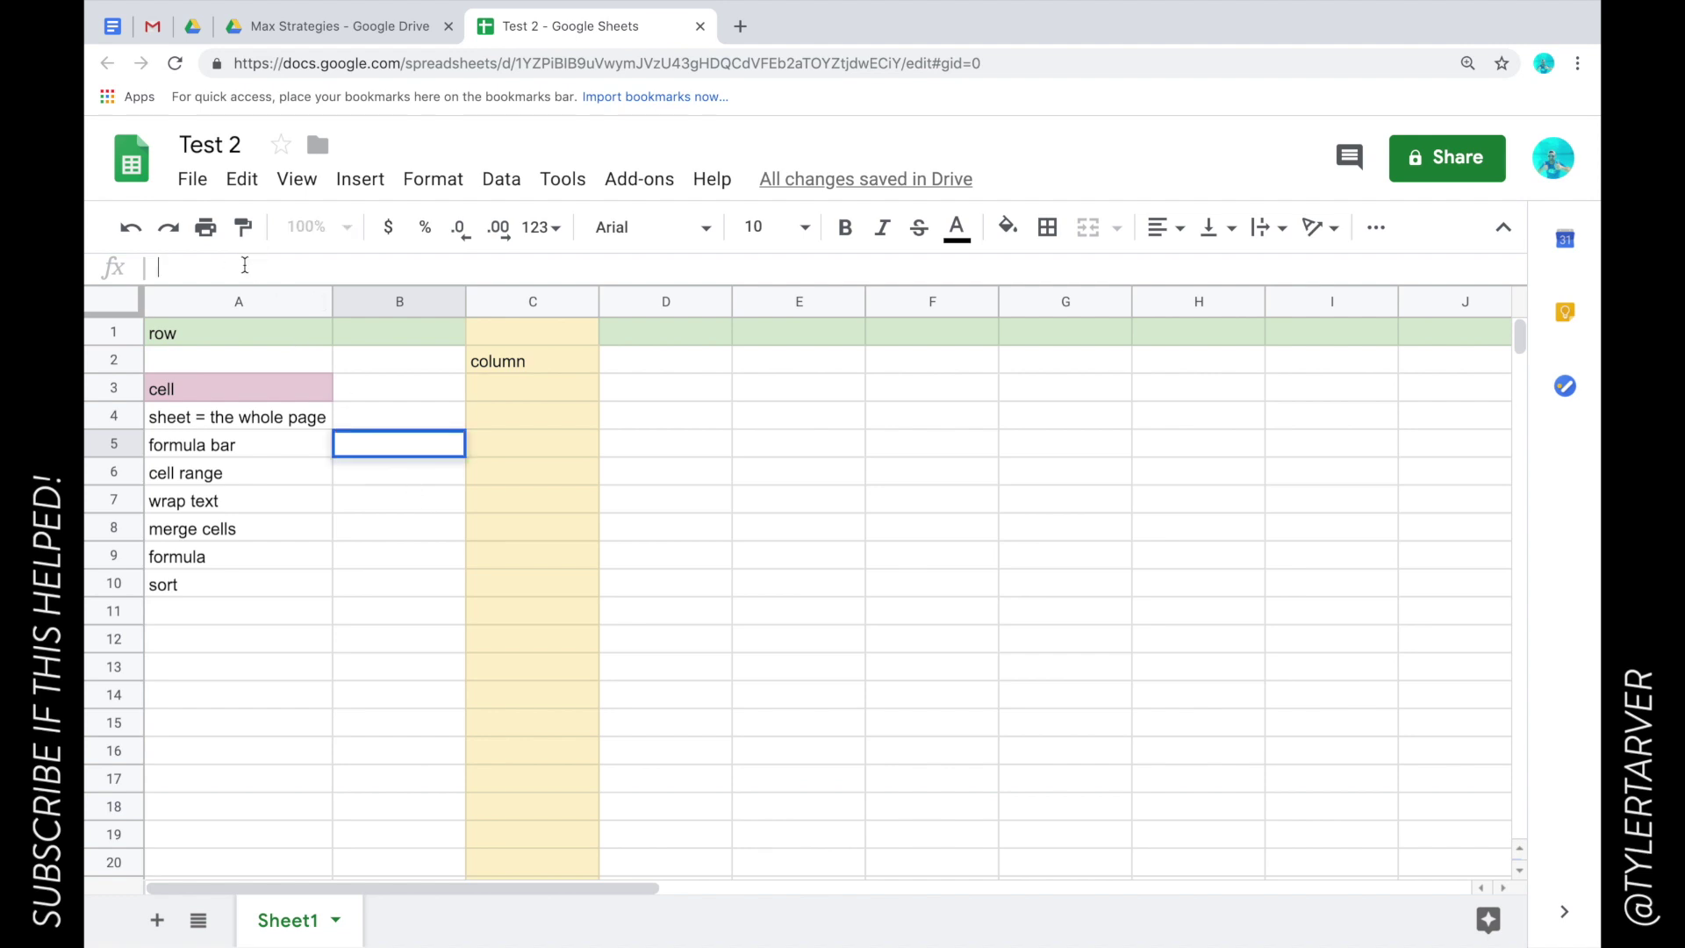
{"action": "type", "text": "=("}
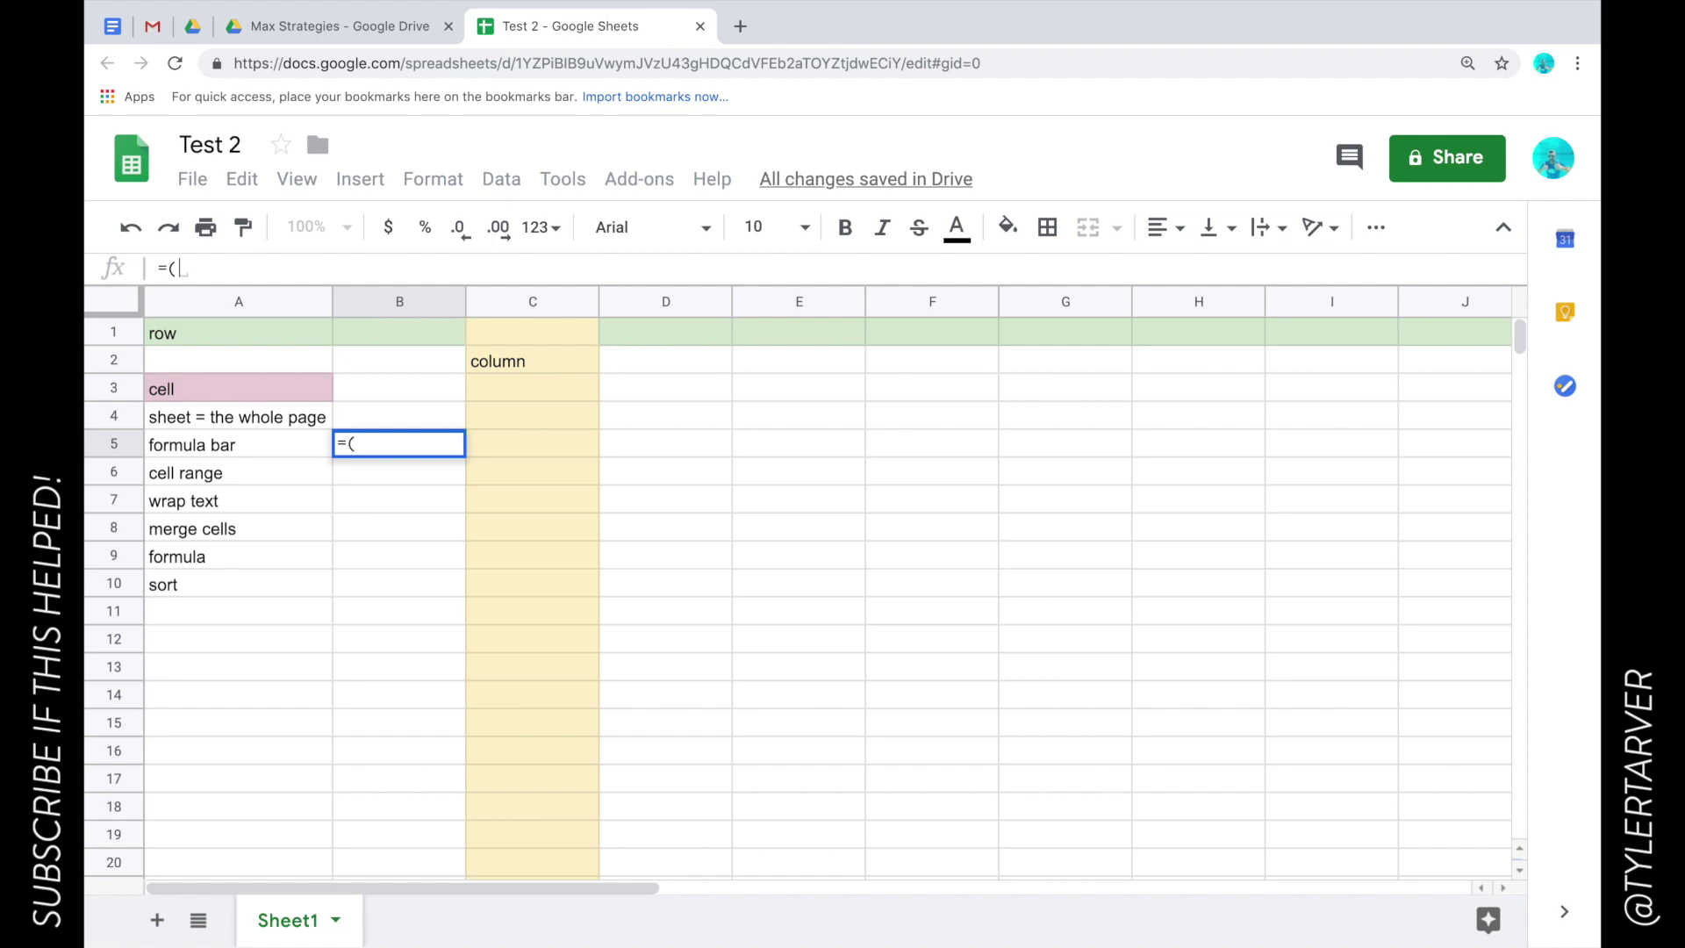
{"action": "type", "text": "A"}
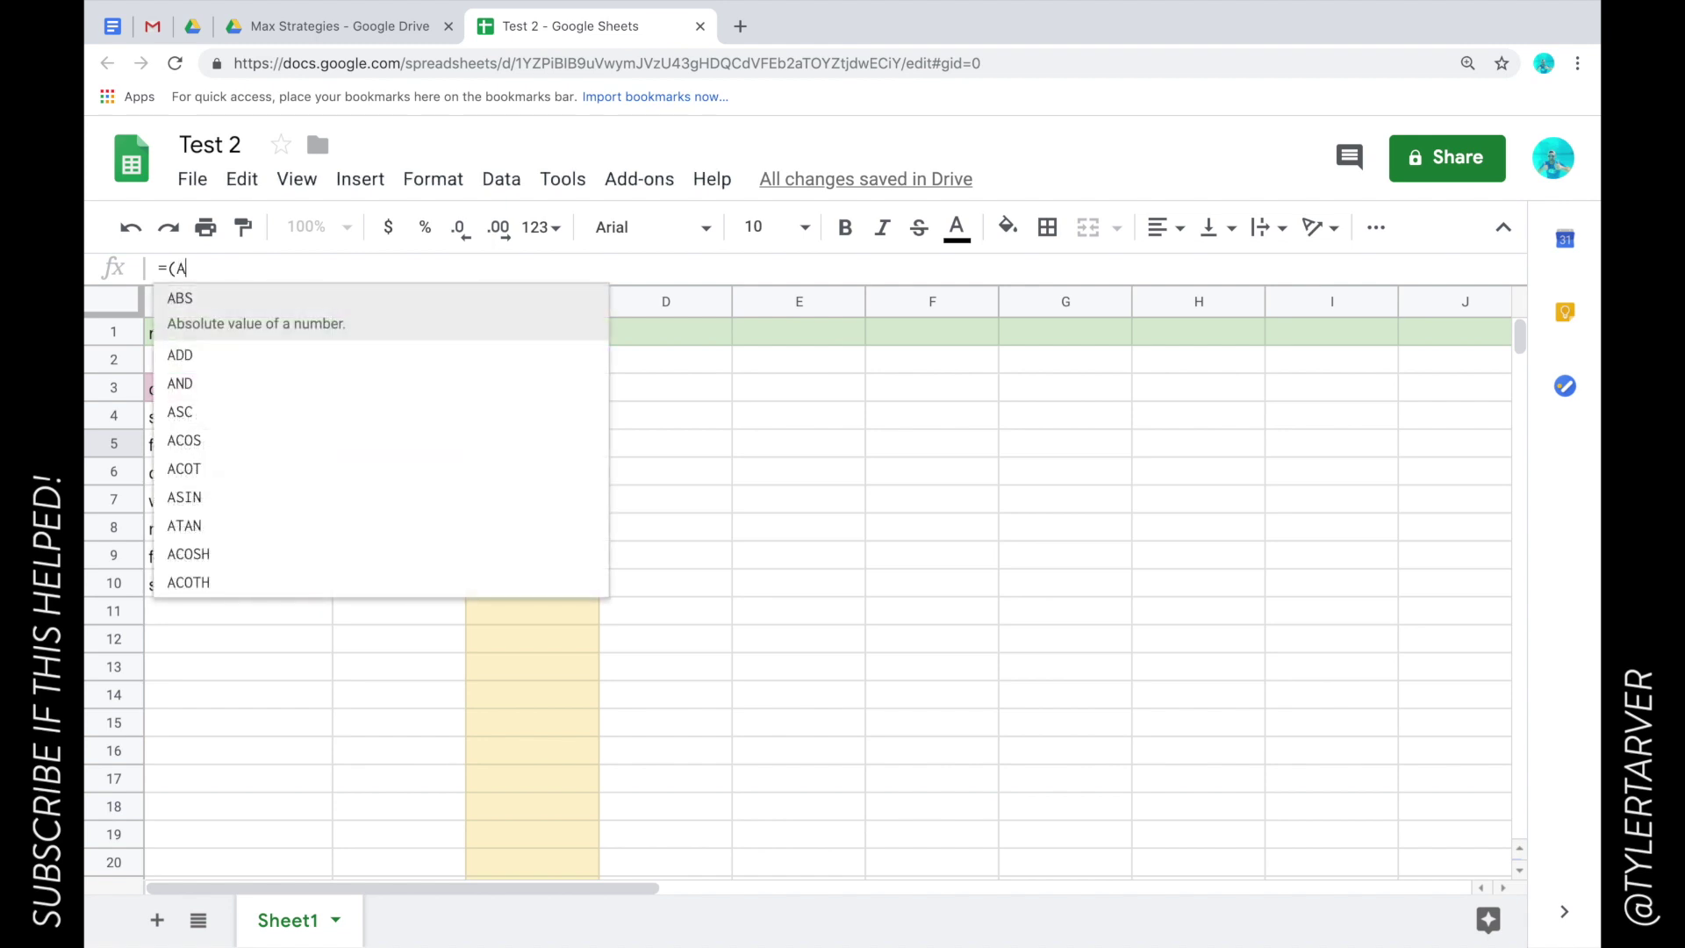
{"action": "type", "text": "2"}
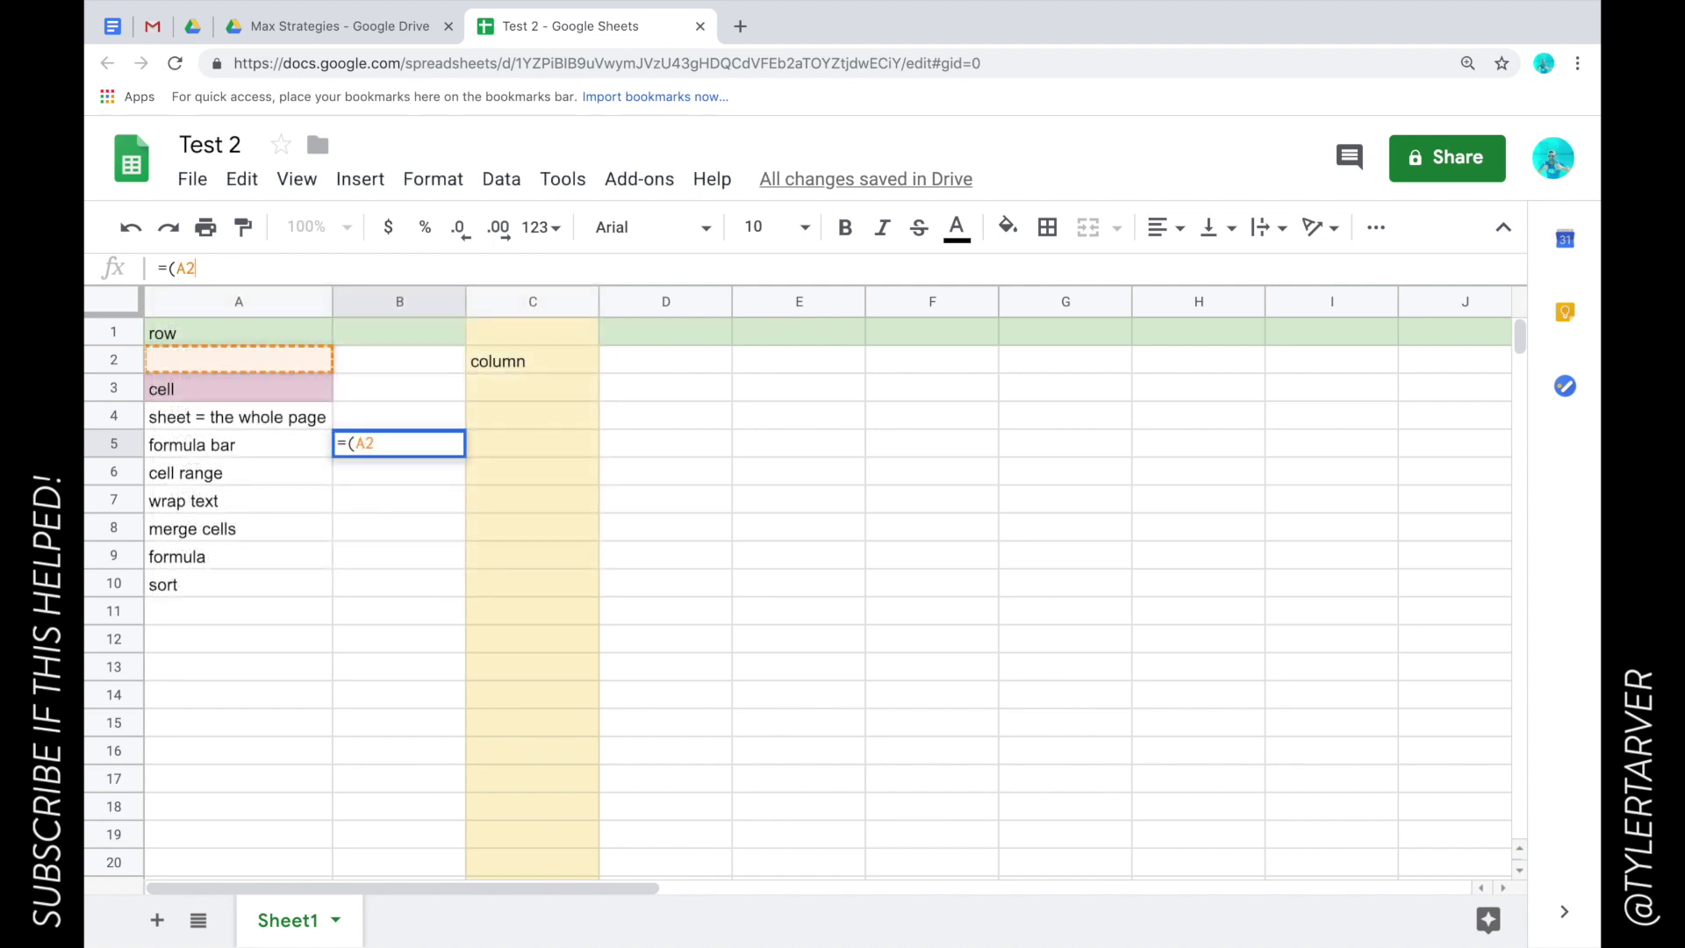
{"action": "type", "text": "+"}
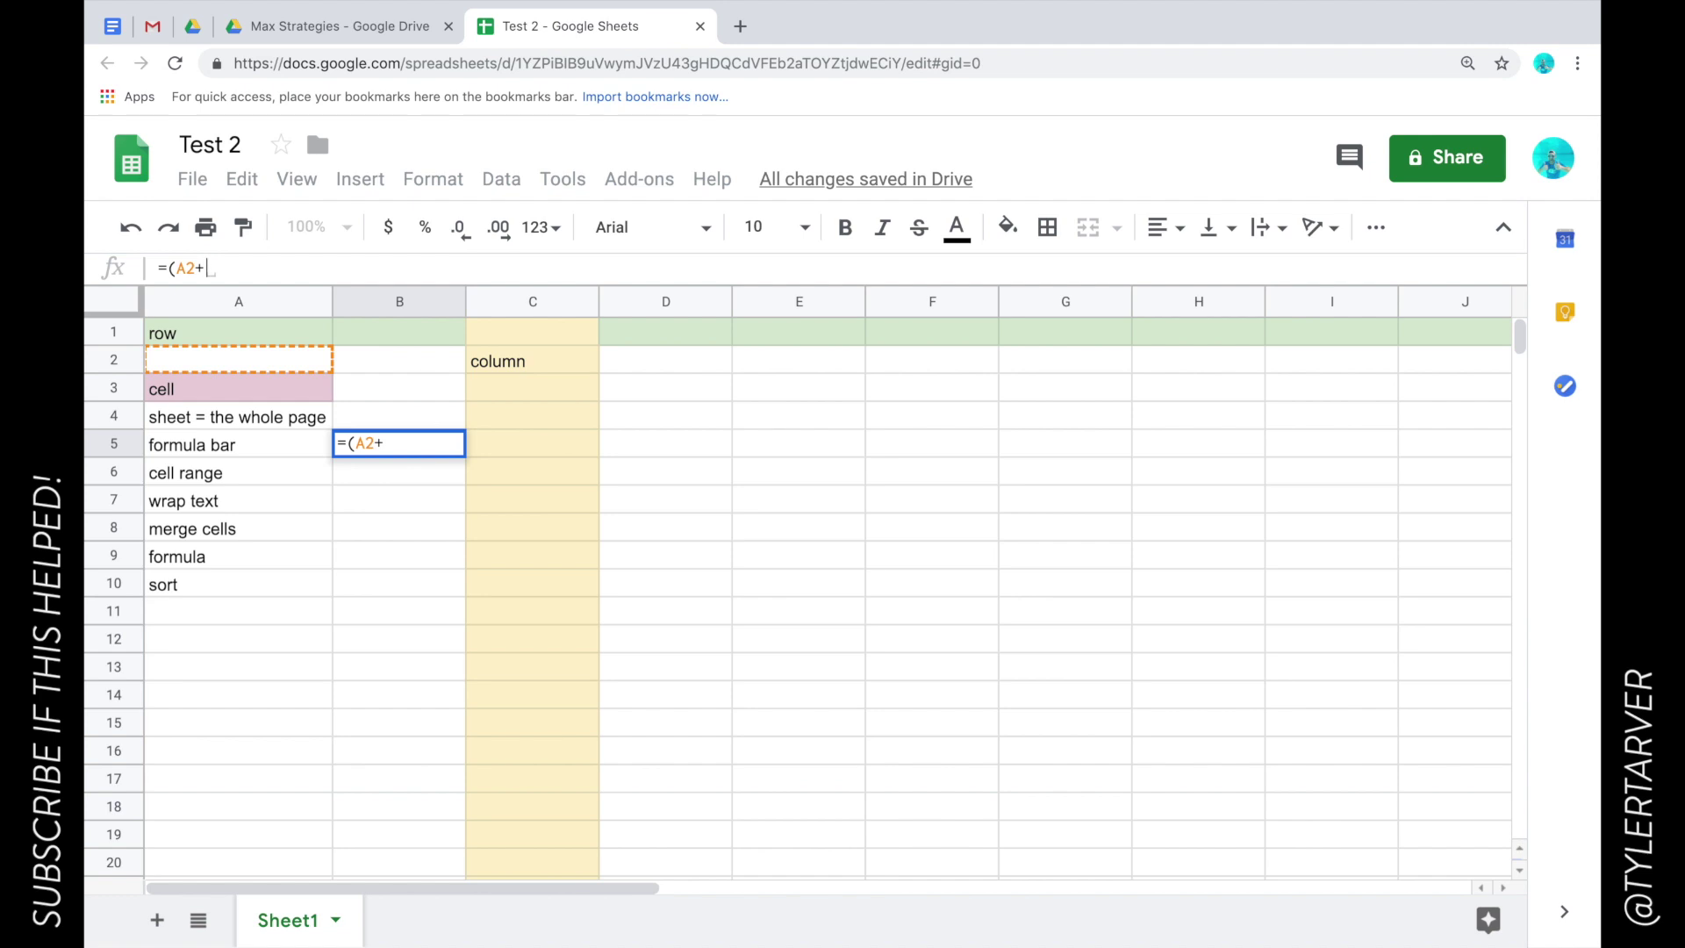
{"action": "type", "text": "A3)"}
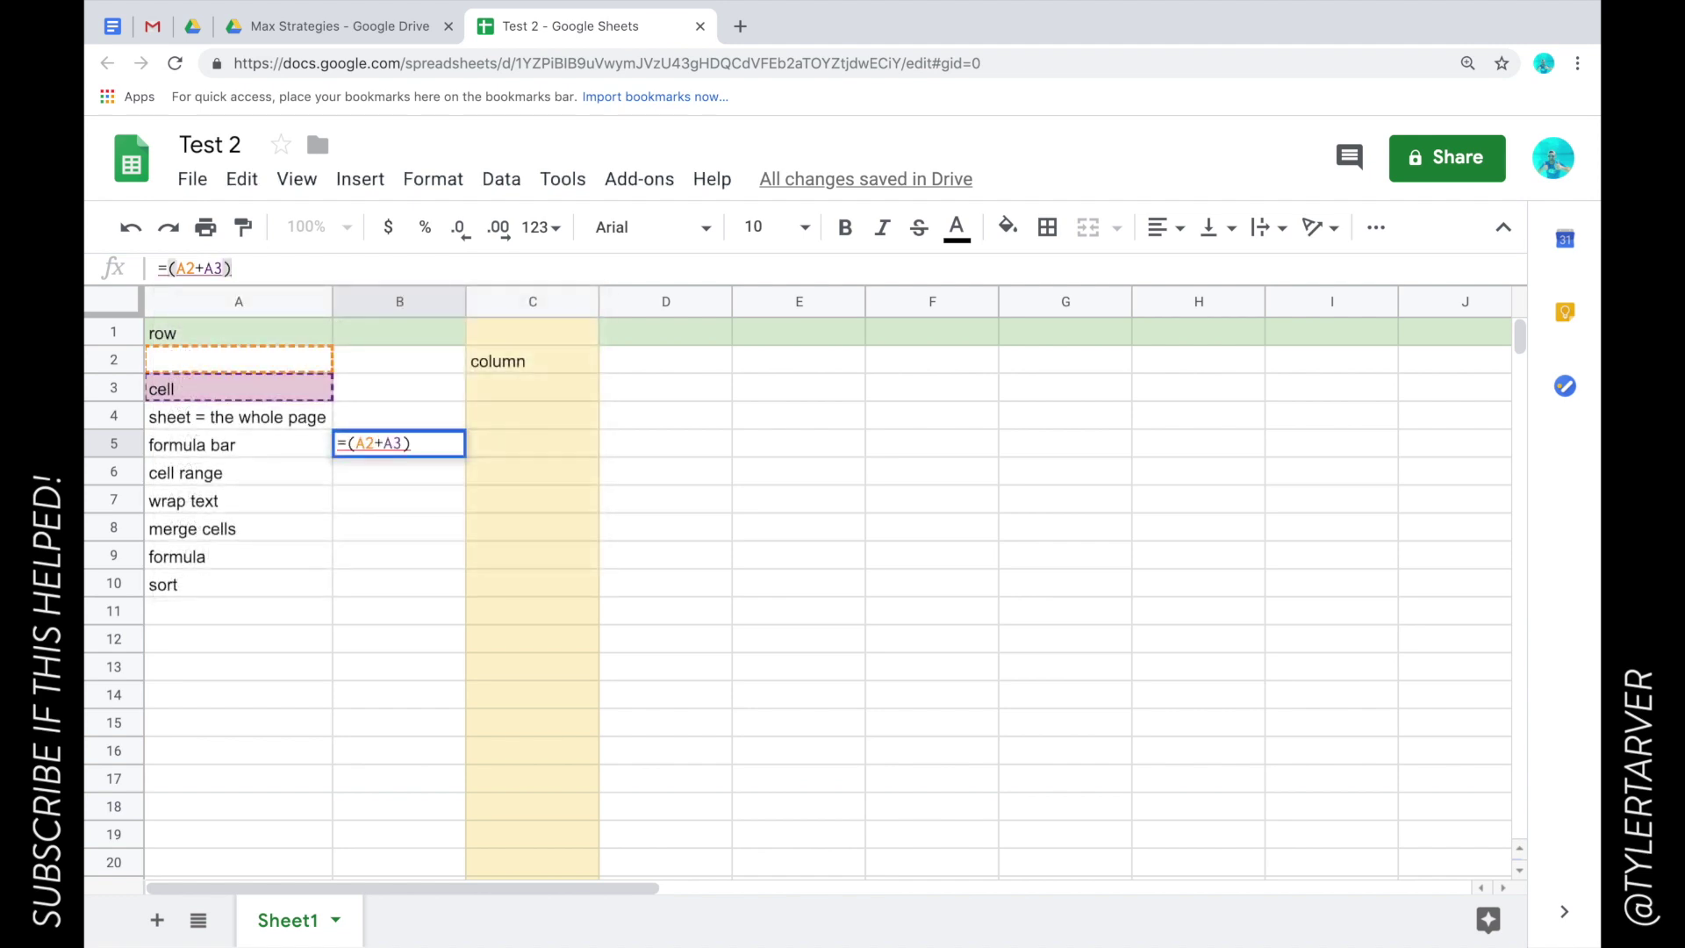
{"action": "key", "text": "Return"}
{"action": "left_click", "coordinate": [375, 445]}
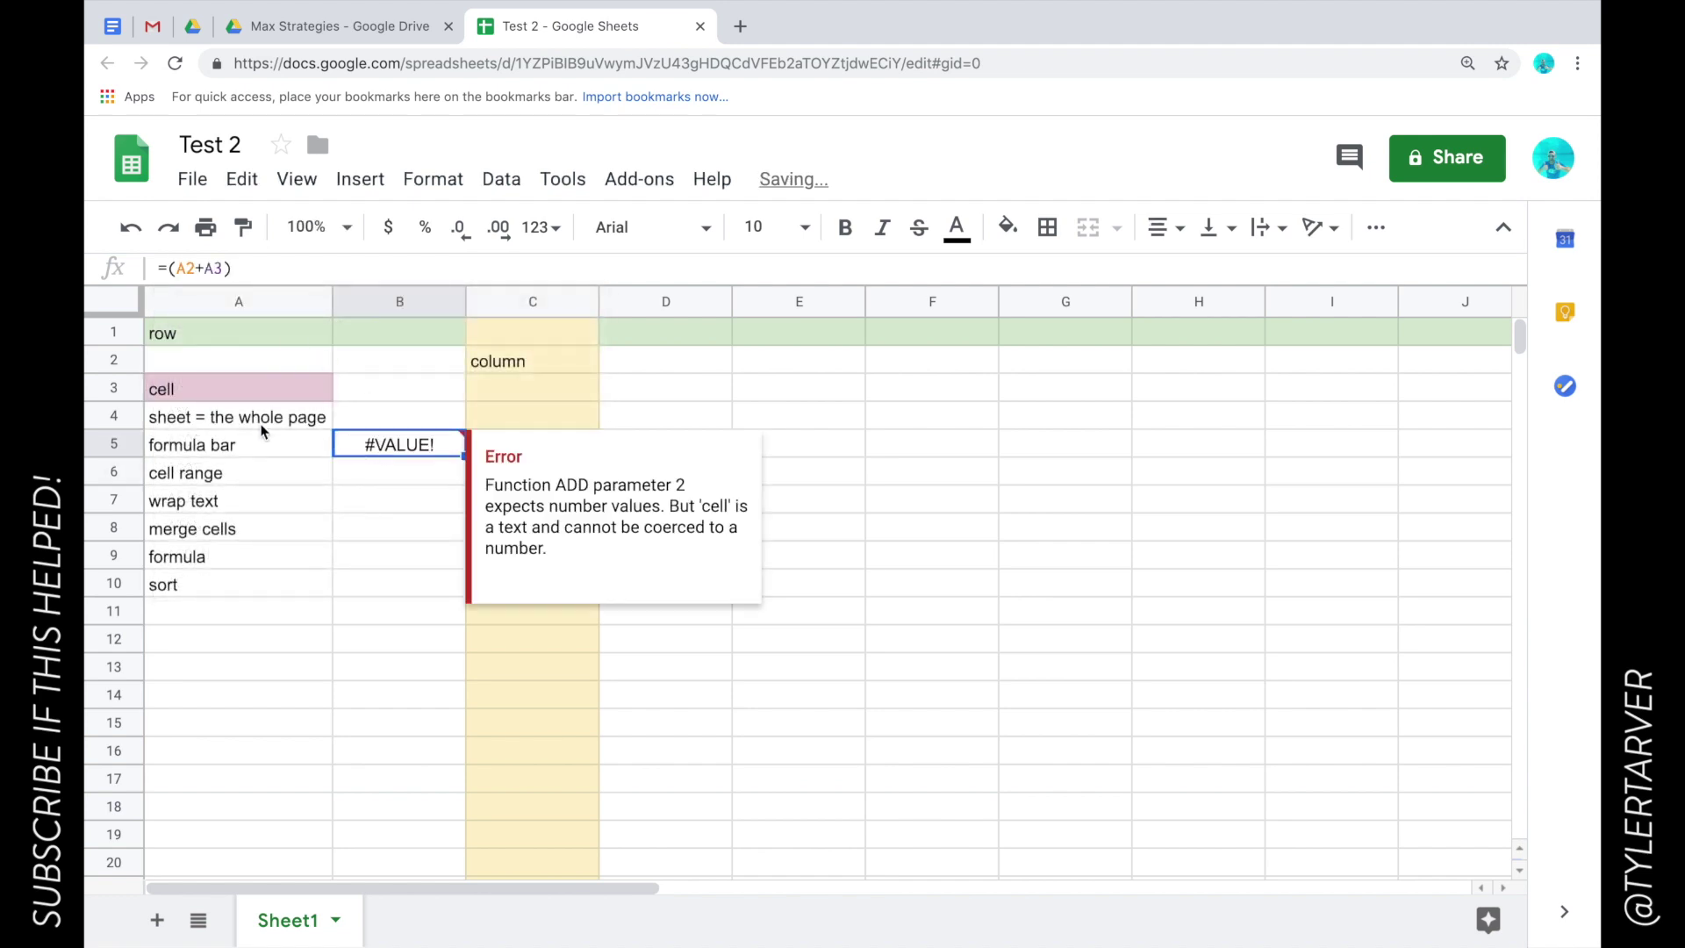
Enter 4 in B3 and 7 in B4, then recheck B5's error.
{"action": "left_click", "coordinate": [225, 414]}
{"action": "left_click", "coordinate": [409, 389]}
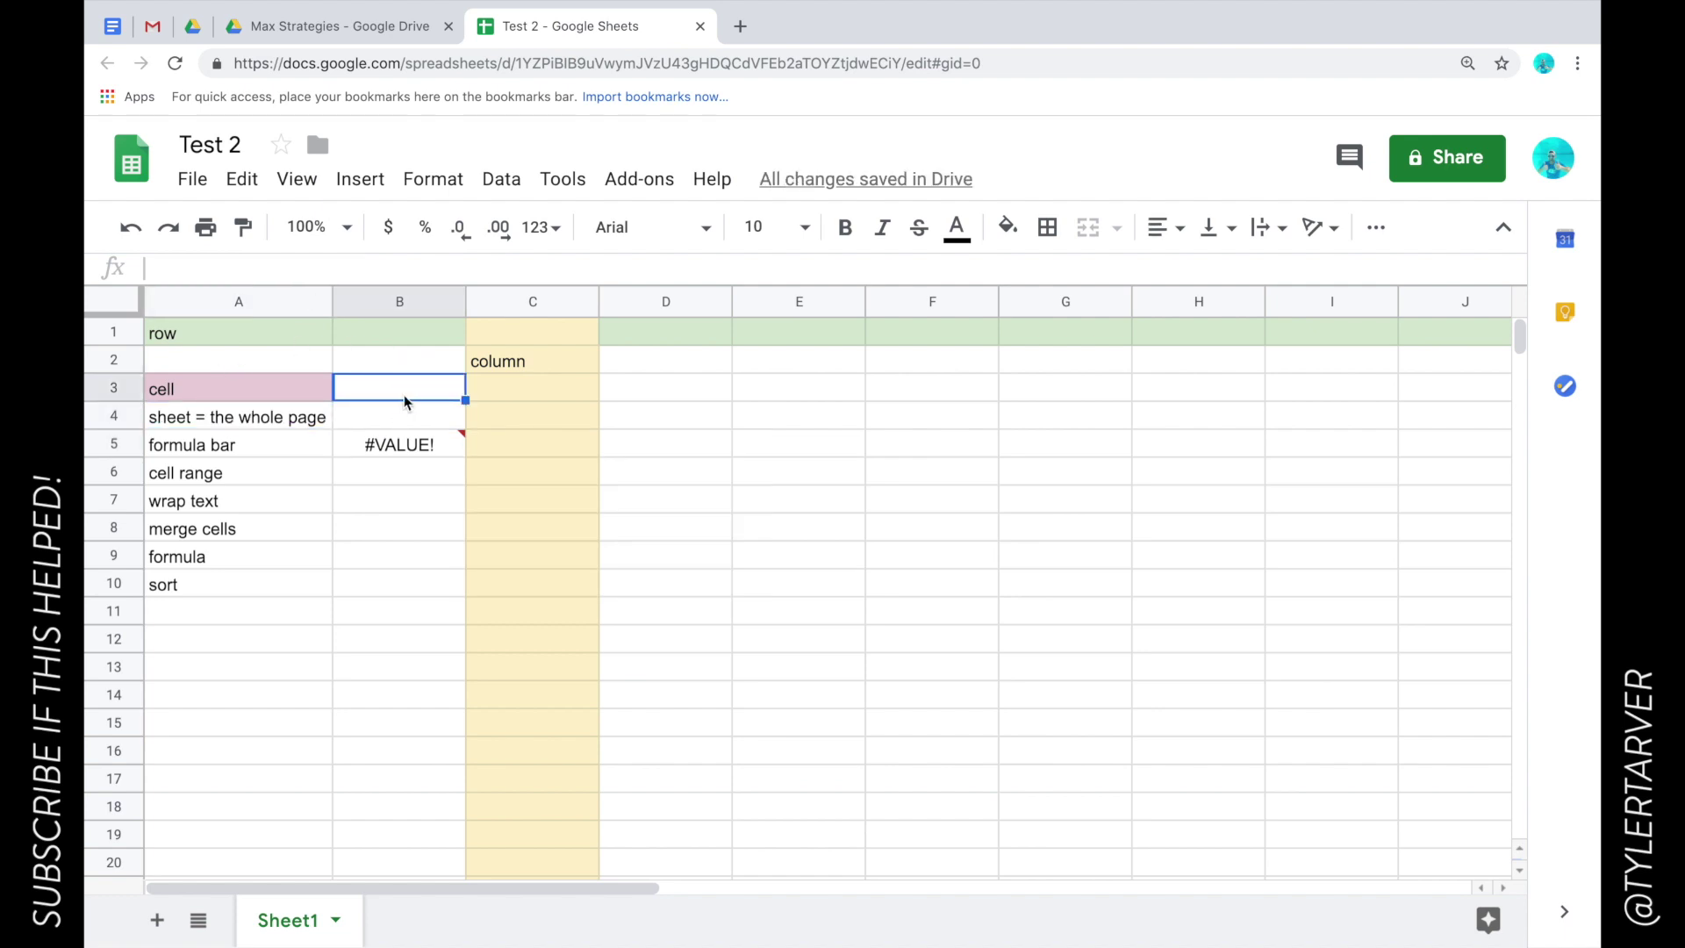
{"action": "type", "text": "4"}
{"action": "left_click", "coordinate": [396, 424]}
{"action": "type", "text": "7"}
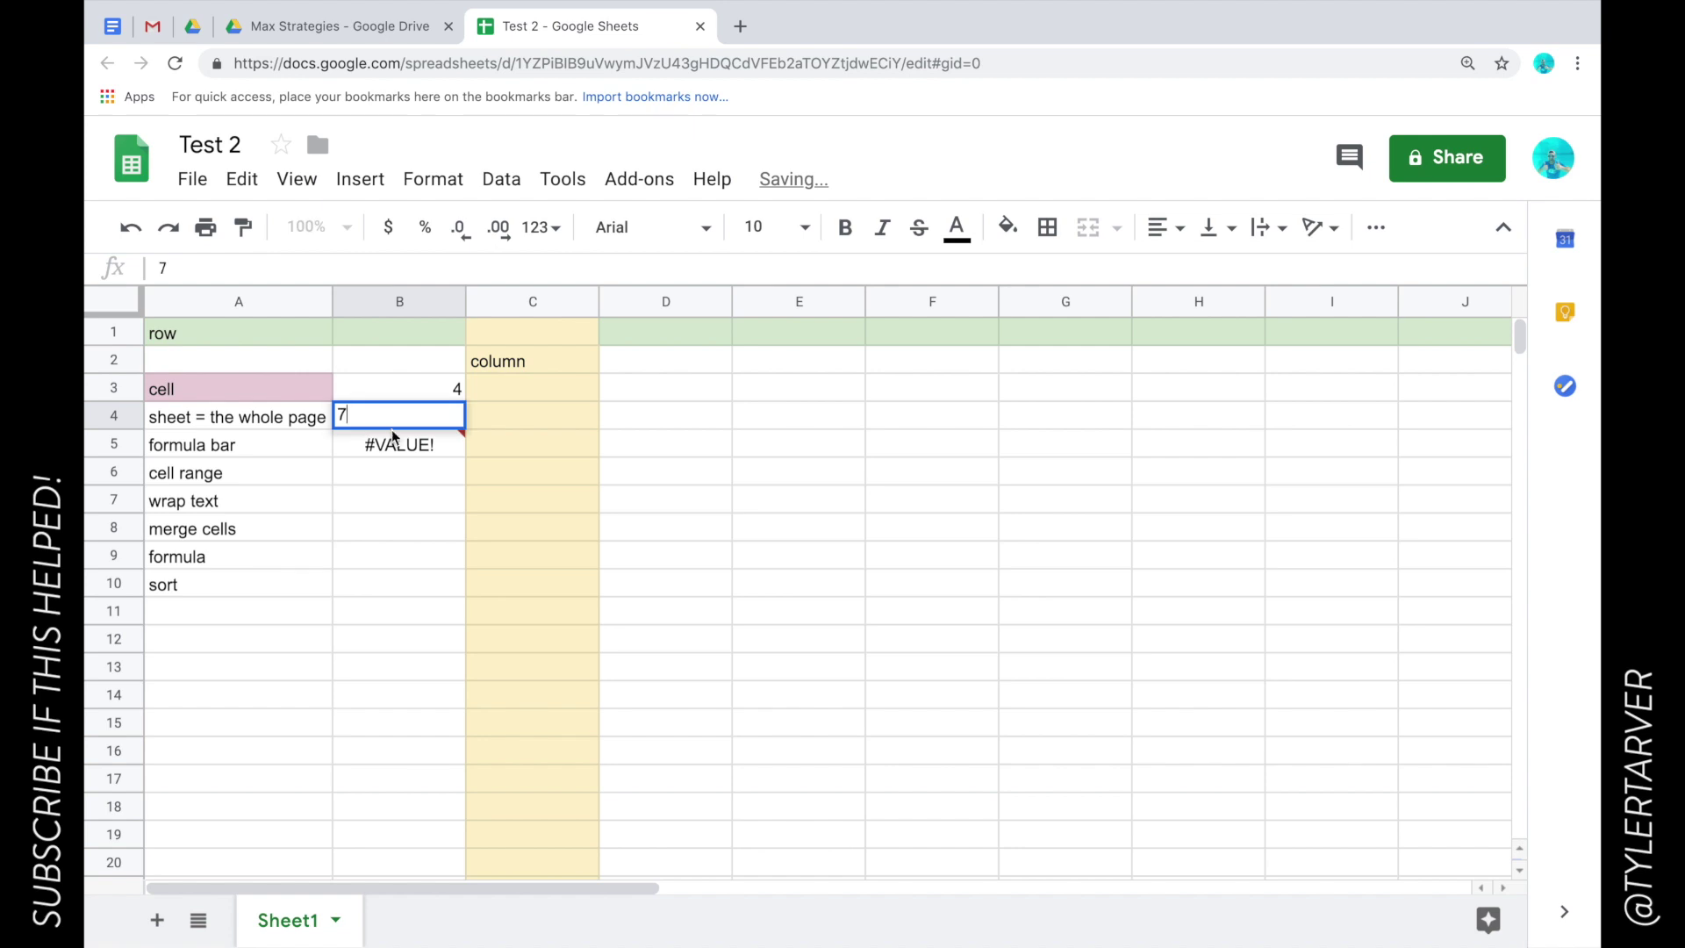
{"action": "left_click", "coordinate": [392, 435]}
{"action": "left_click", "coordinate": [413, 389]}
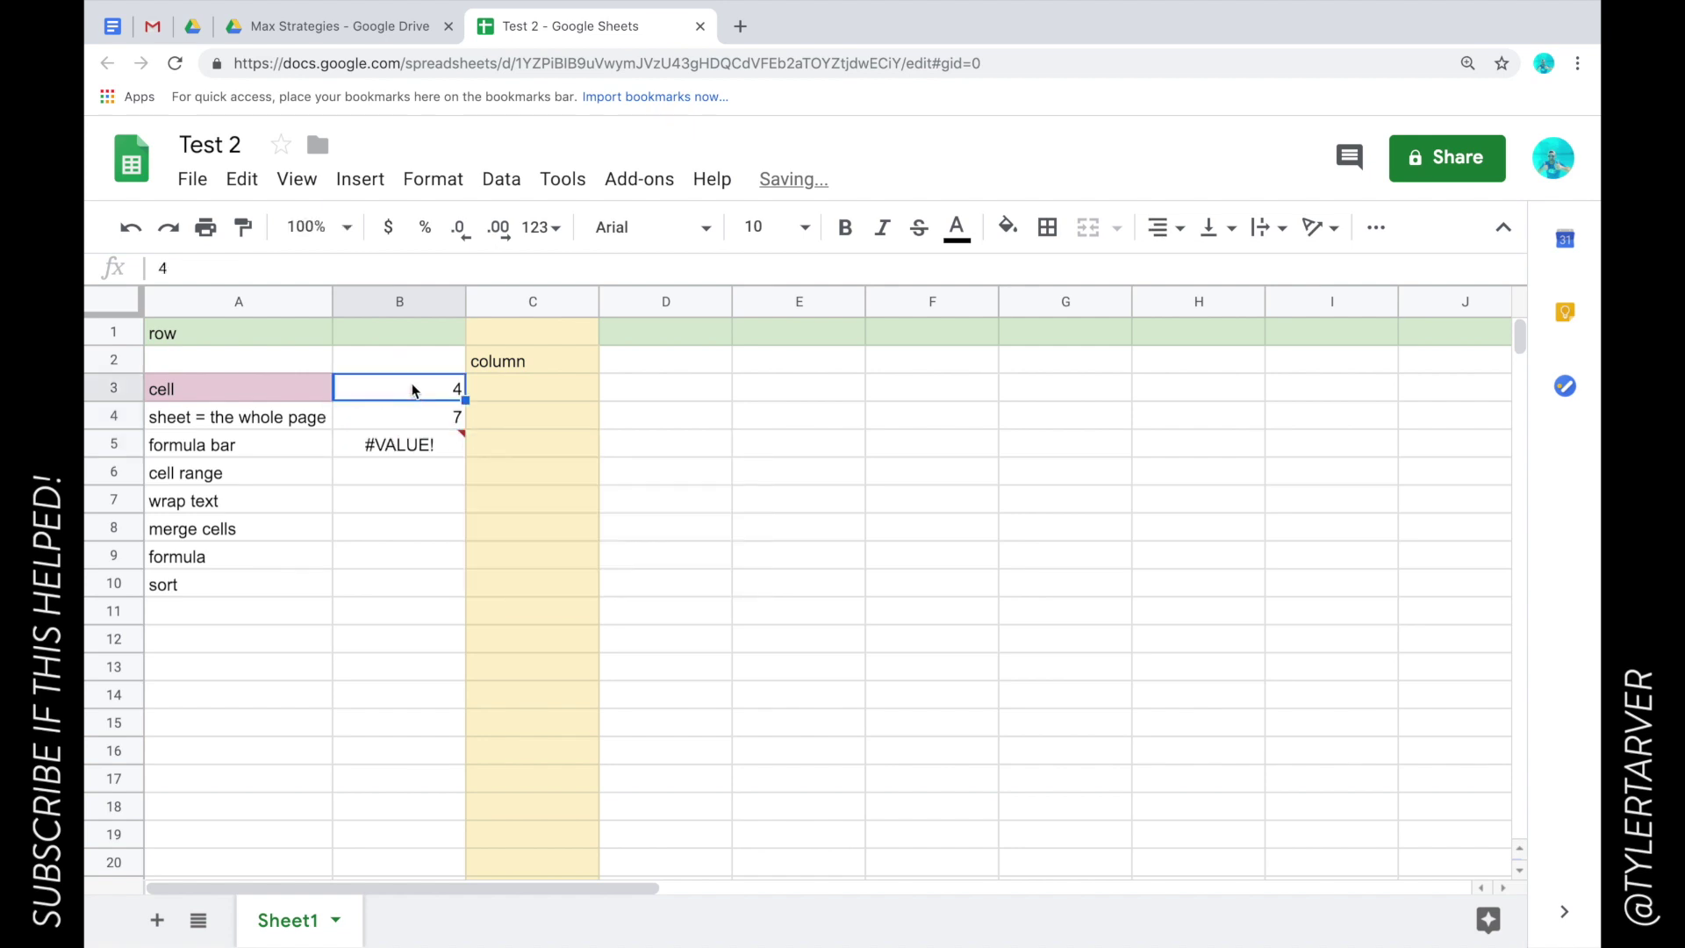
{"action": "left_click", "coordinate": [405, 300]}
{"action": "left_click", "coordinate": [134, 391]}
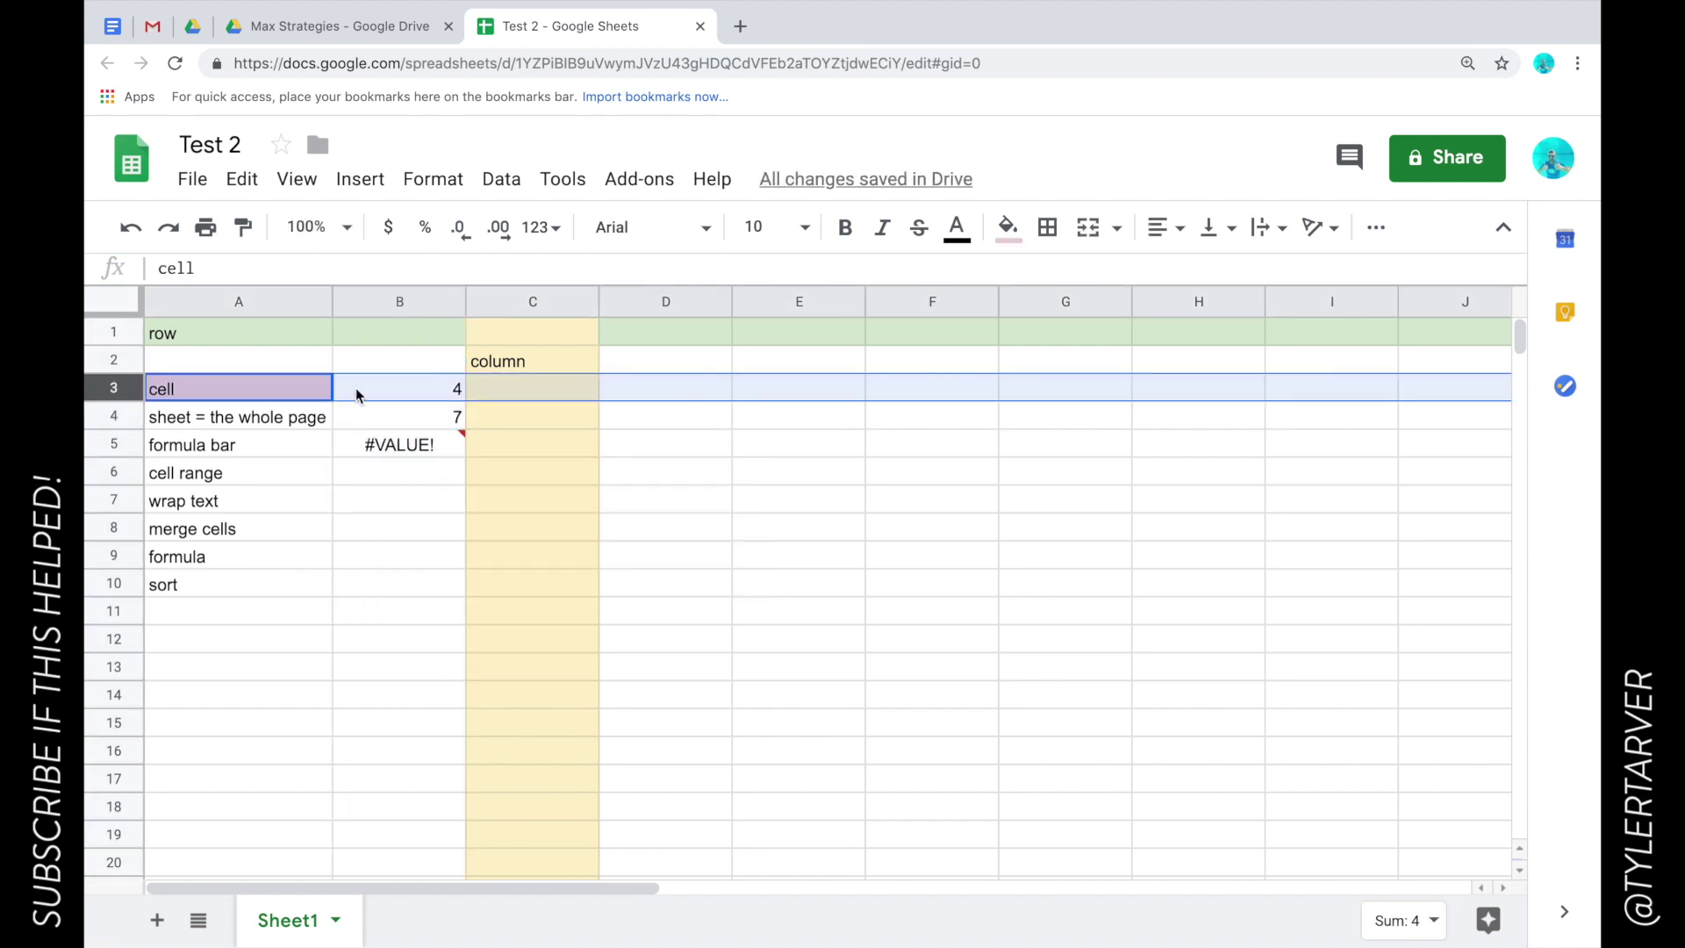
{"action": "left_click", "coordinate": [440, 394]}
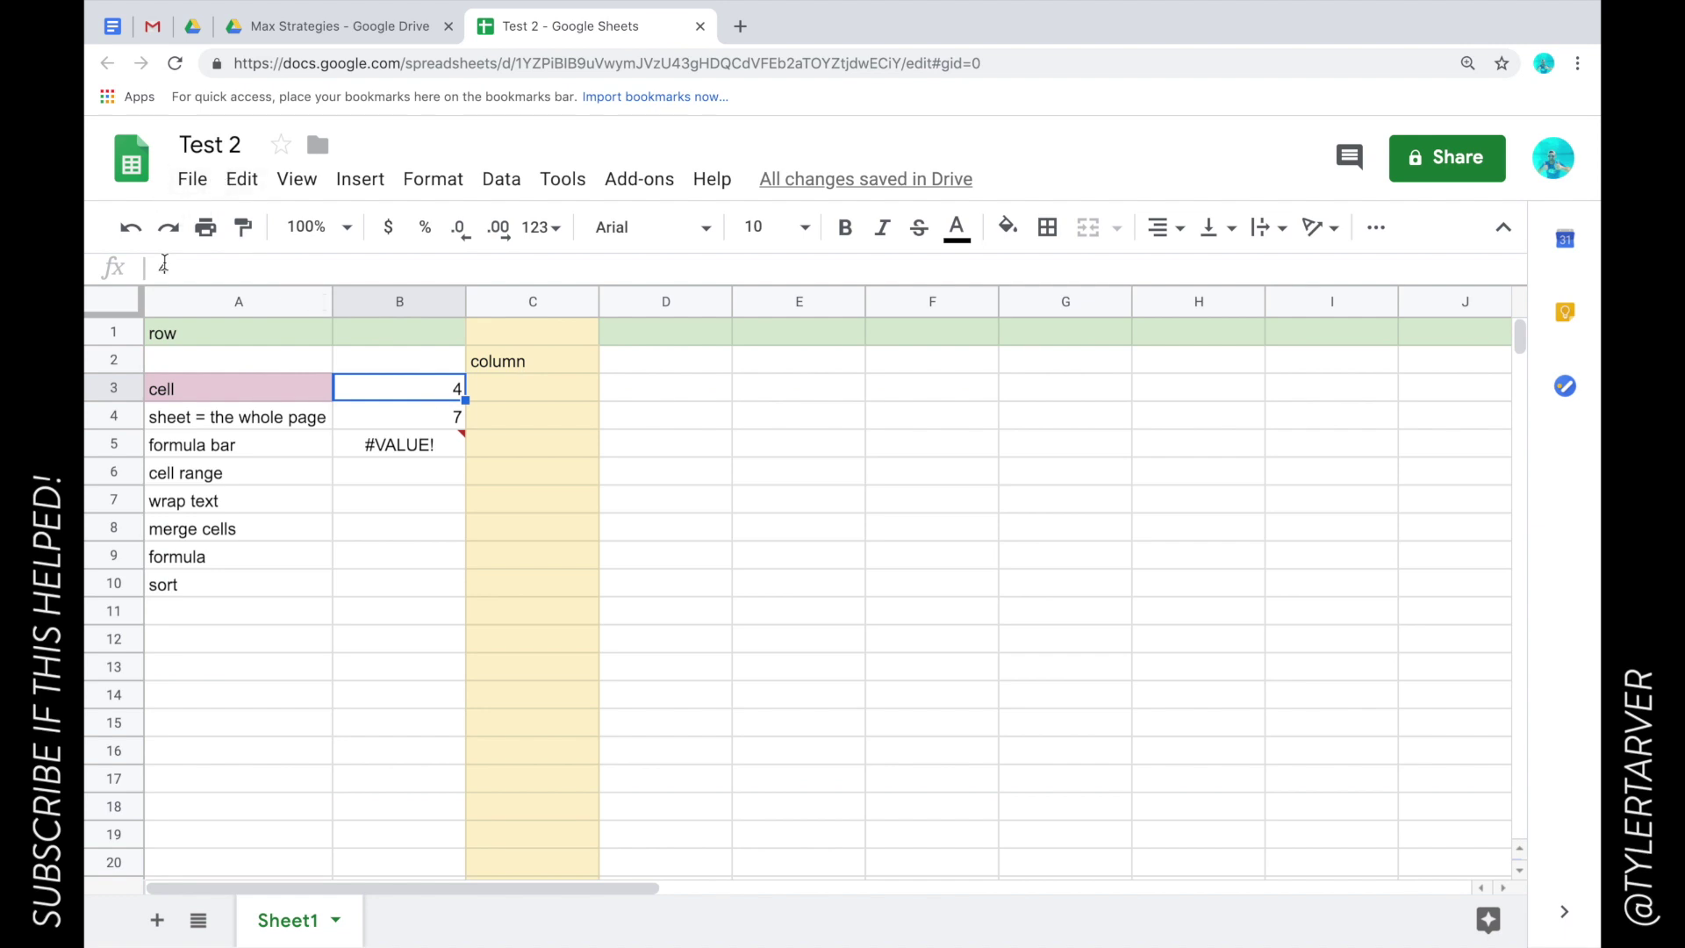
{"action": "left_click", "coordinate": [420, 454]}
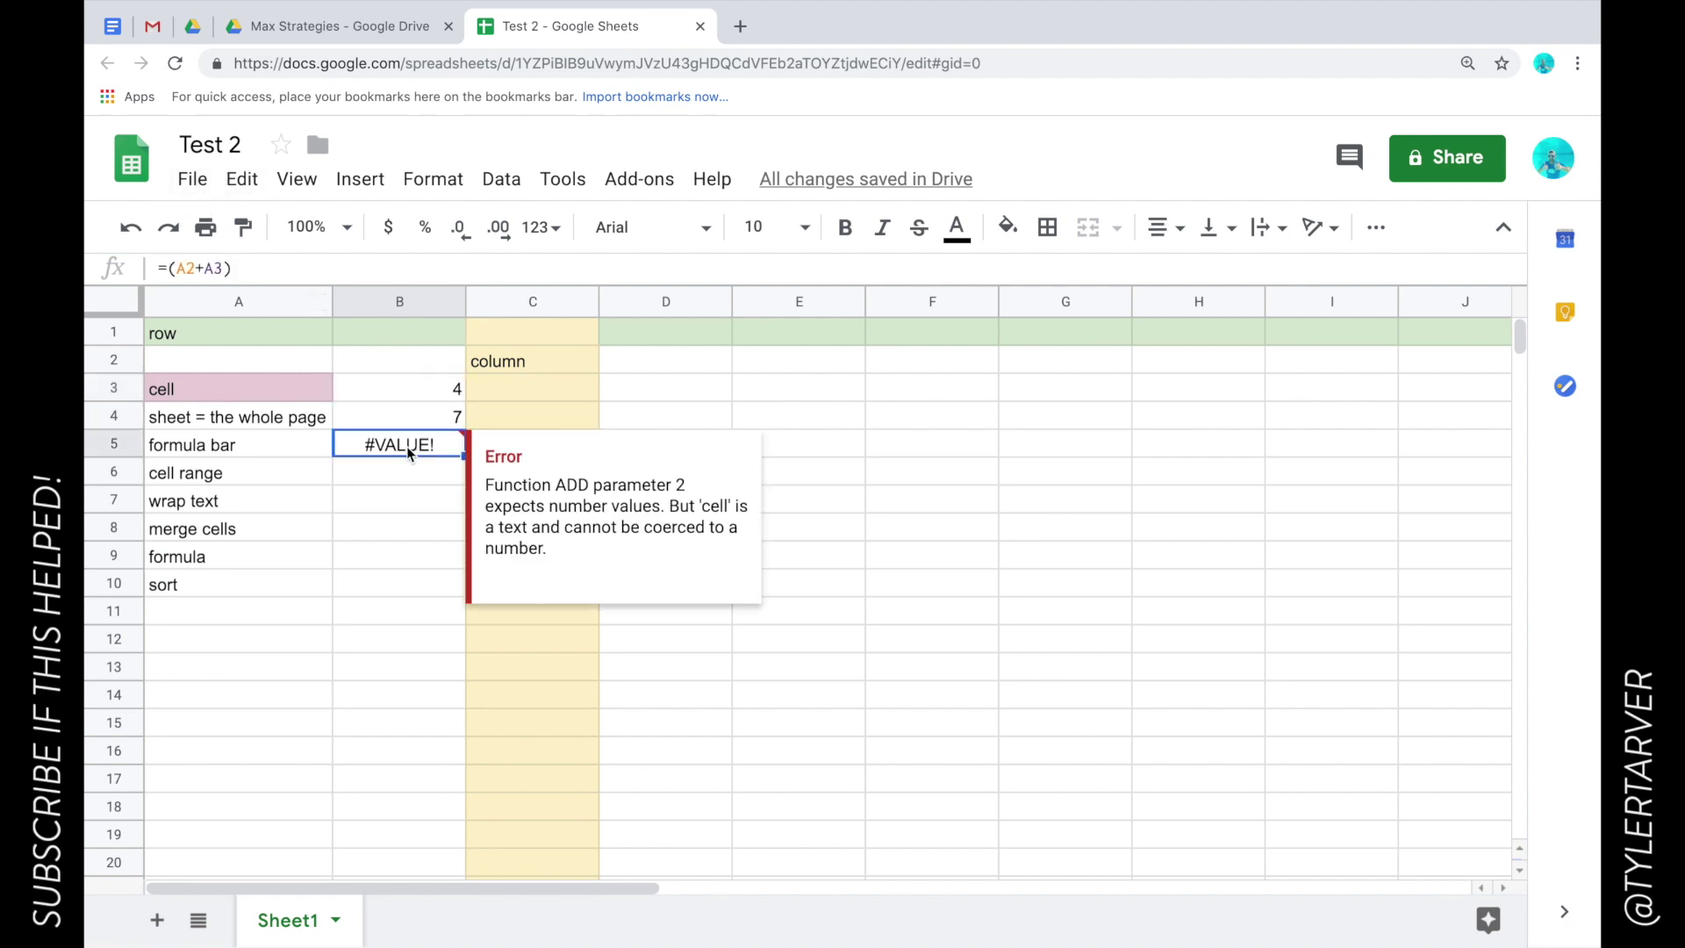
Edit B5's formula to =(B3+B4) so it returns 11.
{"action": "left_click", "coordinate": [193, 274]}
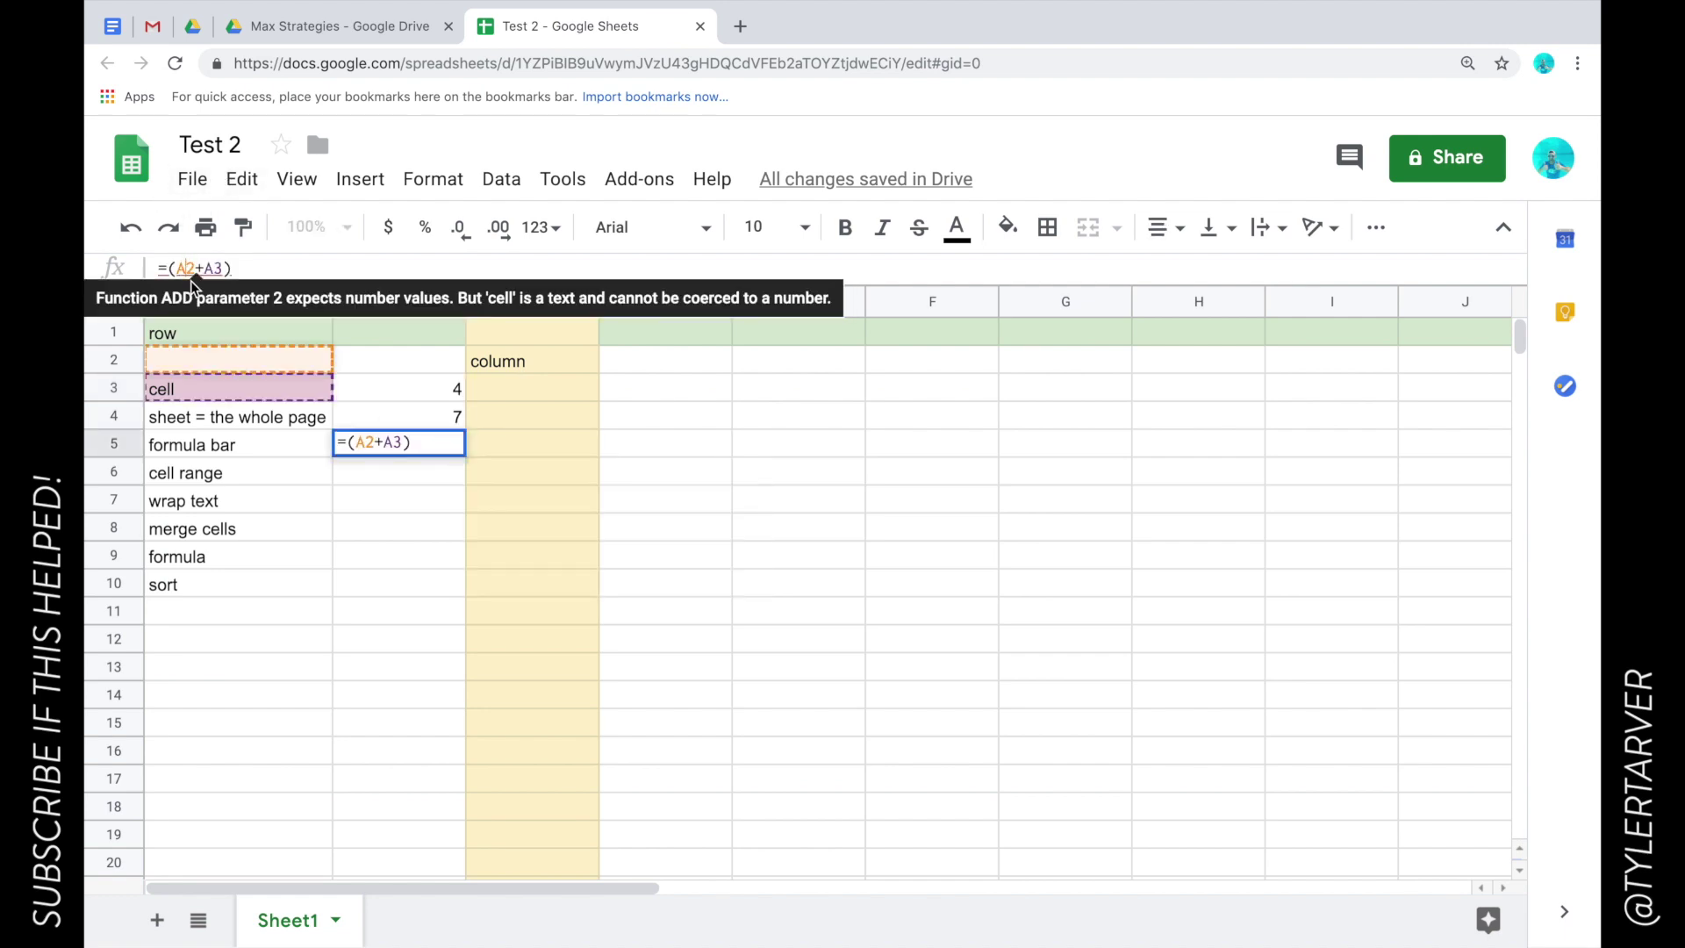
{"action": "key", "text": "BackSpace"}
{"action": "type", "text": "B"}
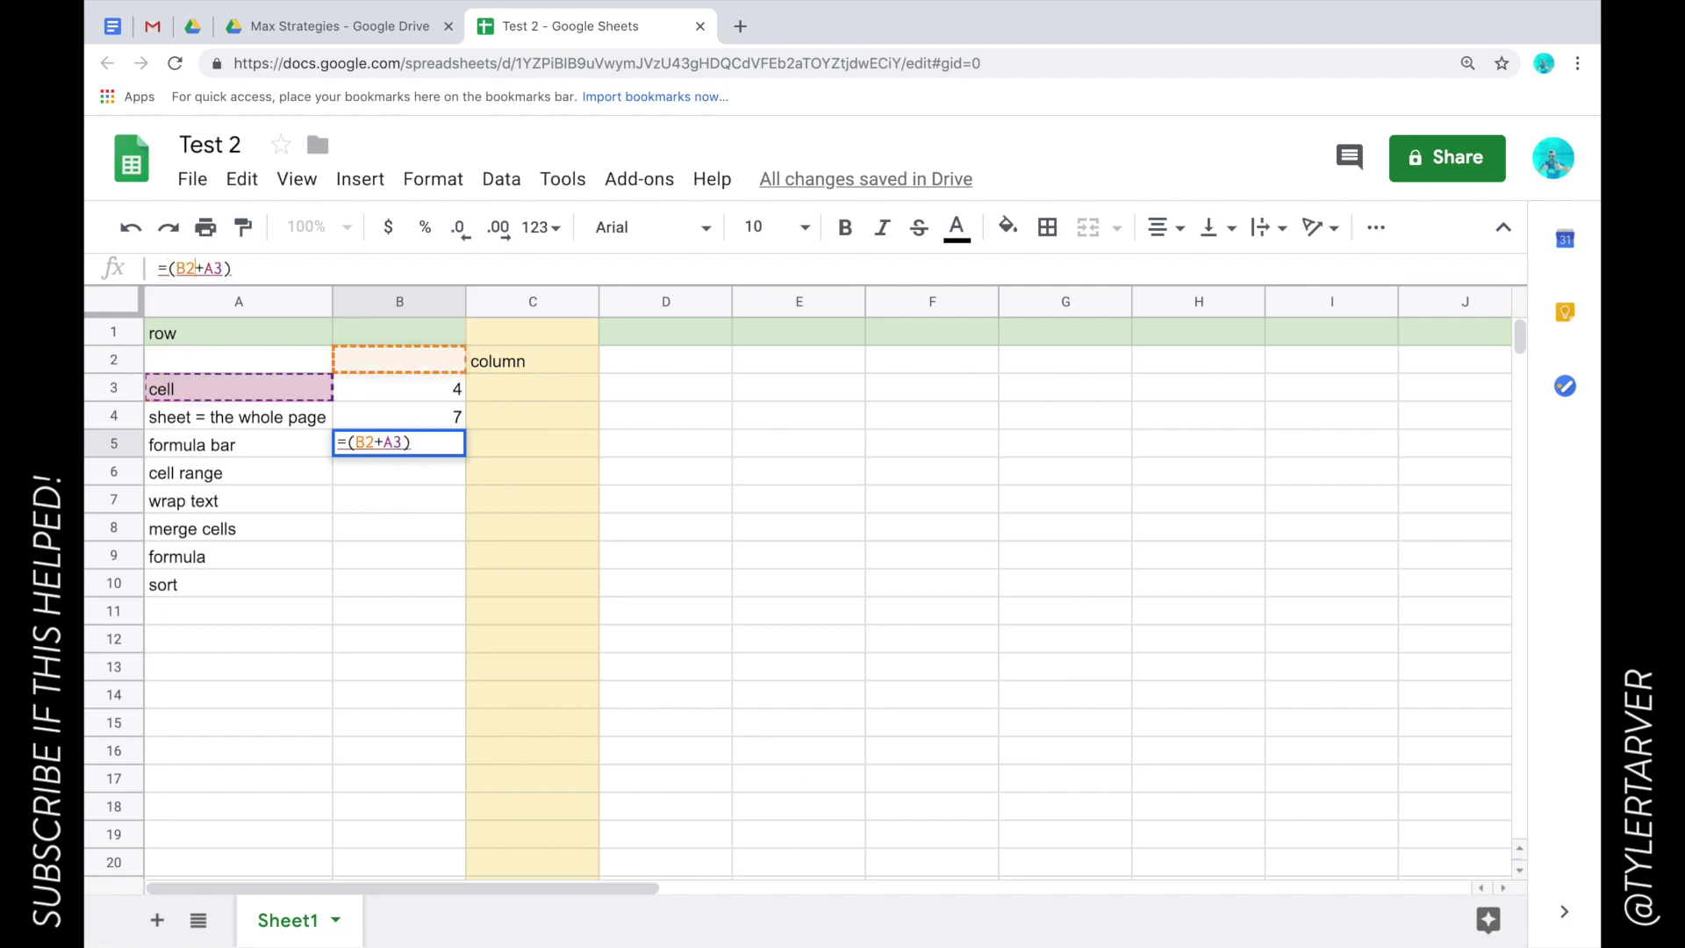
{"action": "key", "text": "BackSpace"}
{"action": "type", "text": "3"}
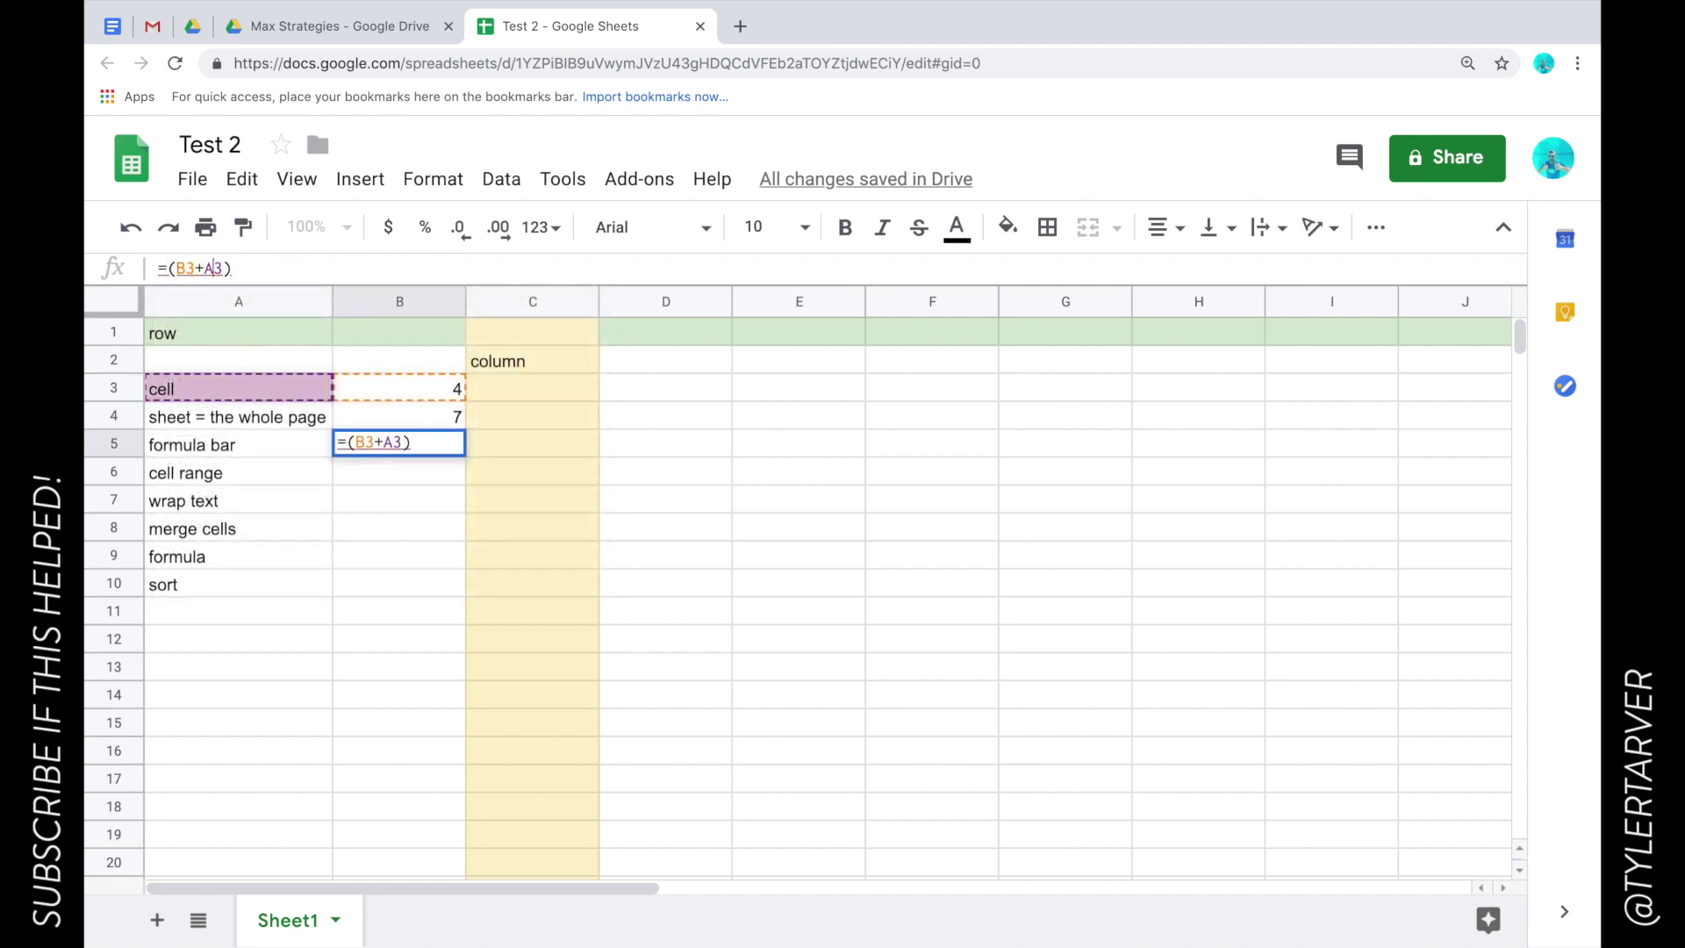
{"action": "key", "text": "BackSpace"}
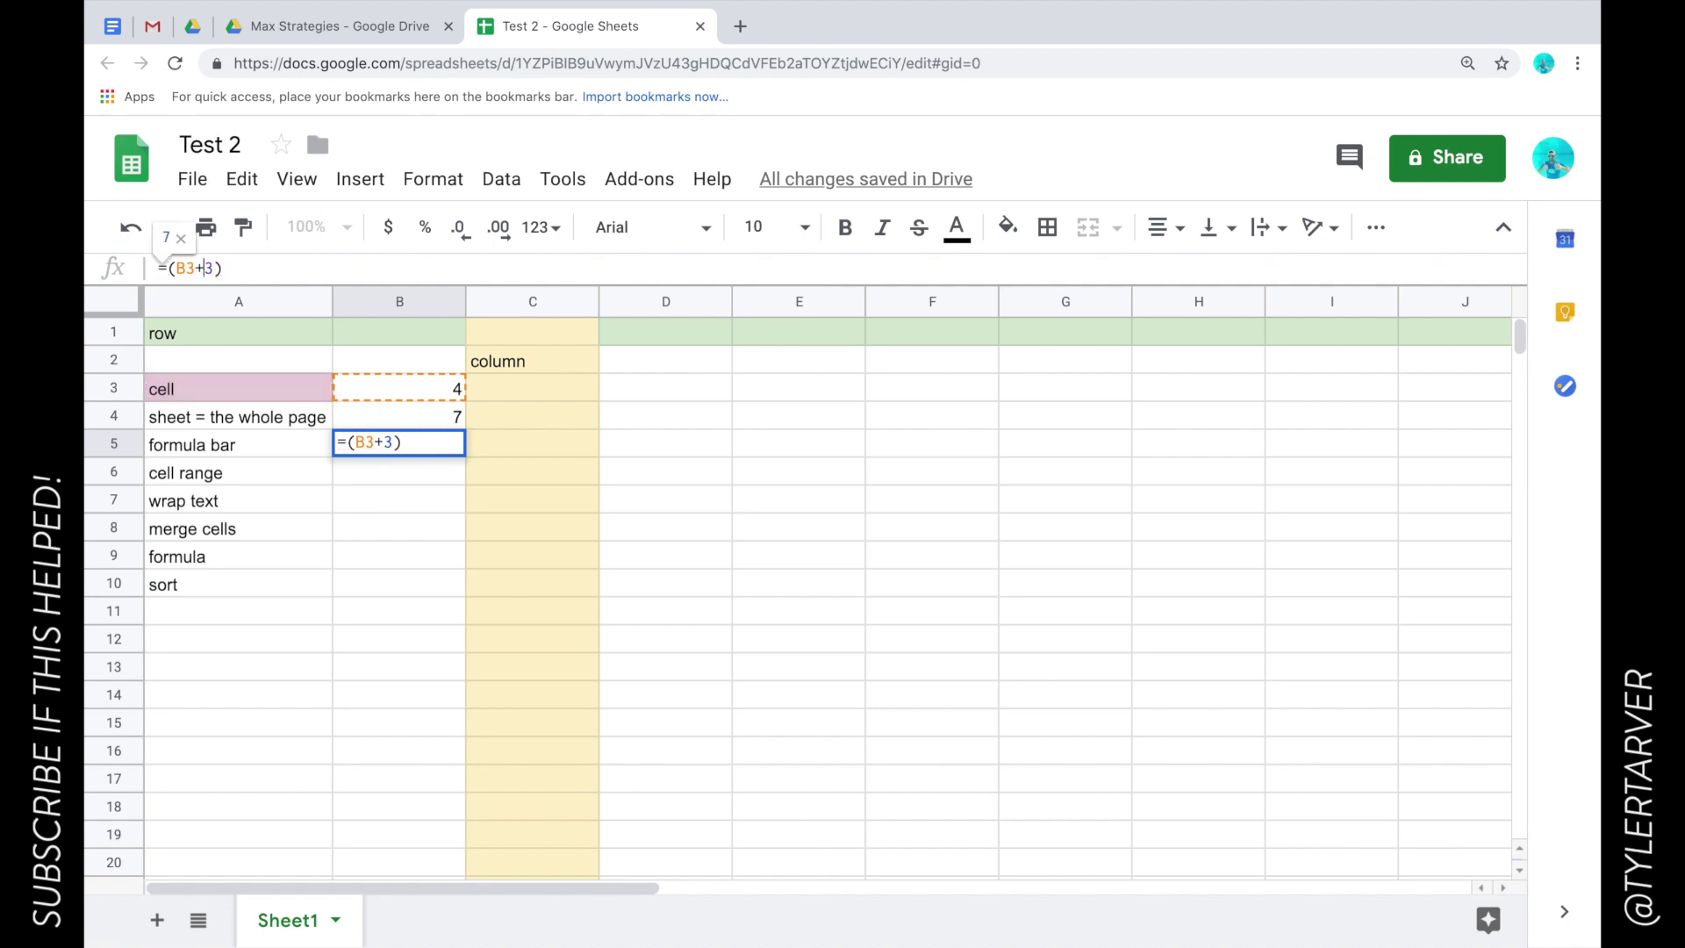
{"action": "type", "text": "B4"}
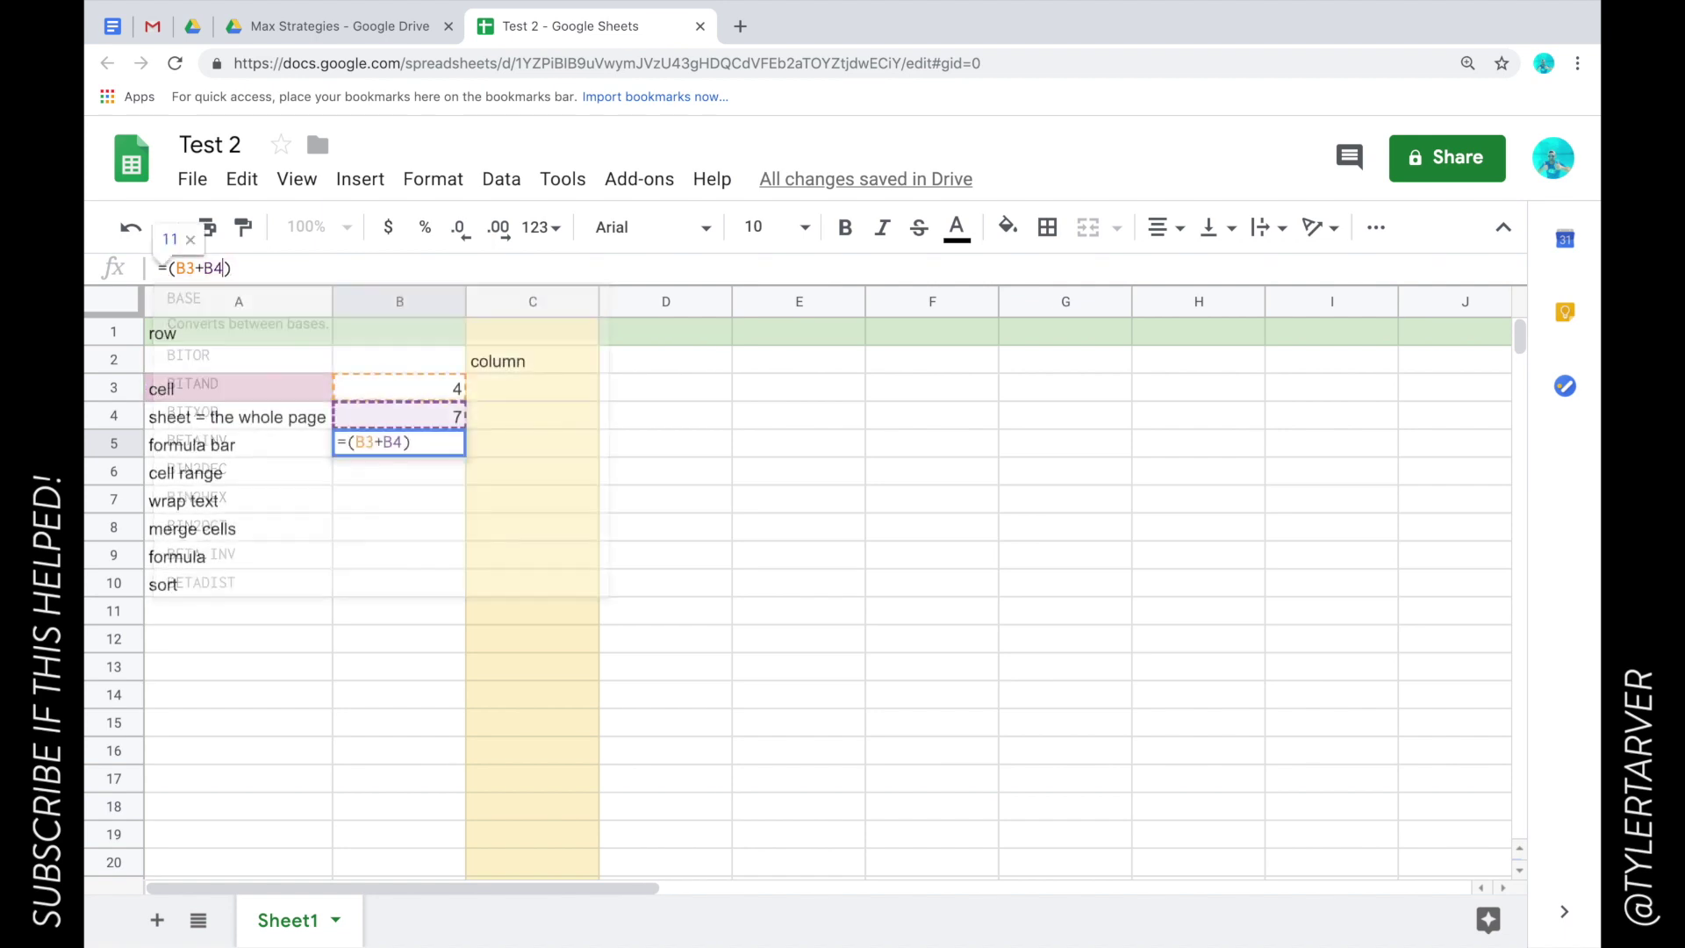
{"action": "key", "text": "Return"}
{"action": "left_click", "coordinate": [428, 449]}
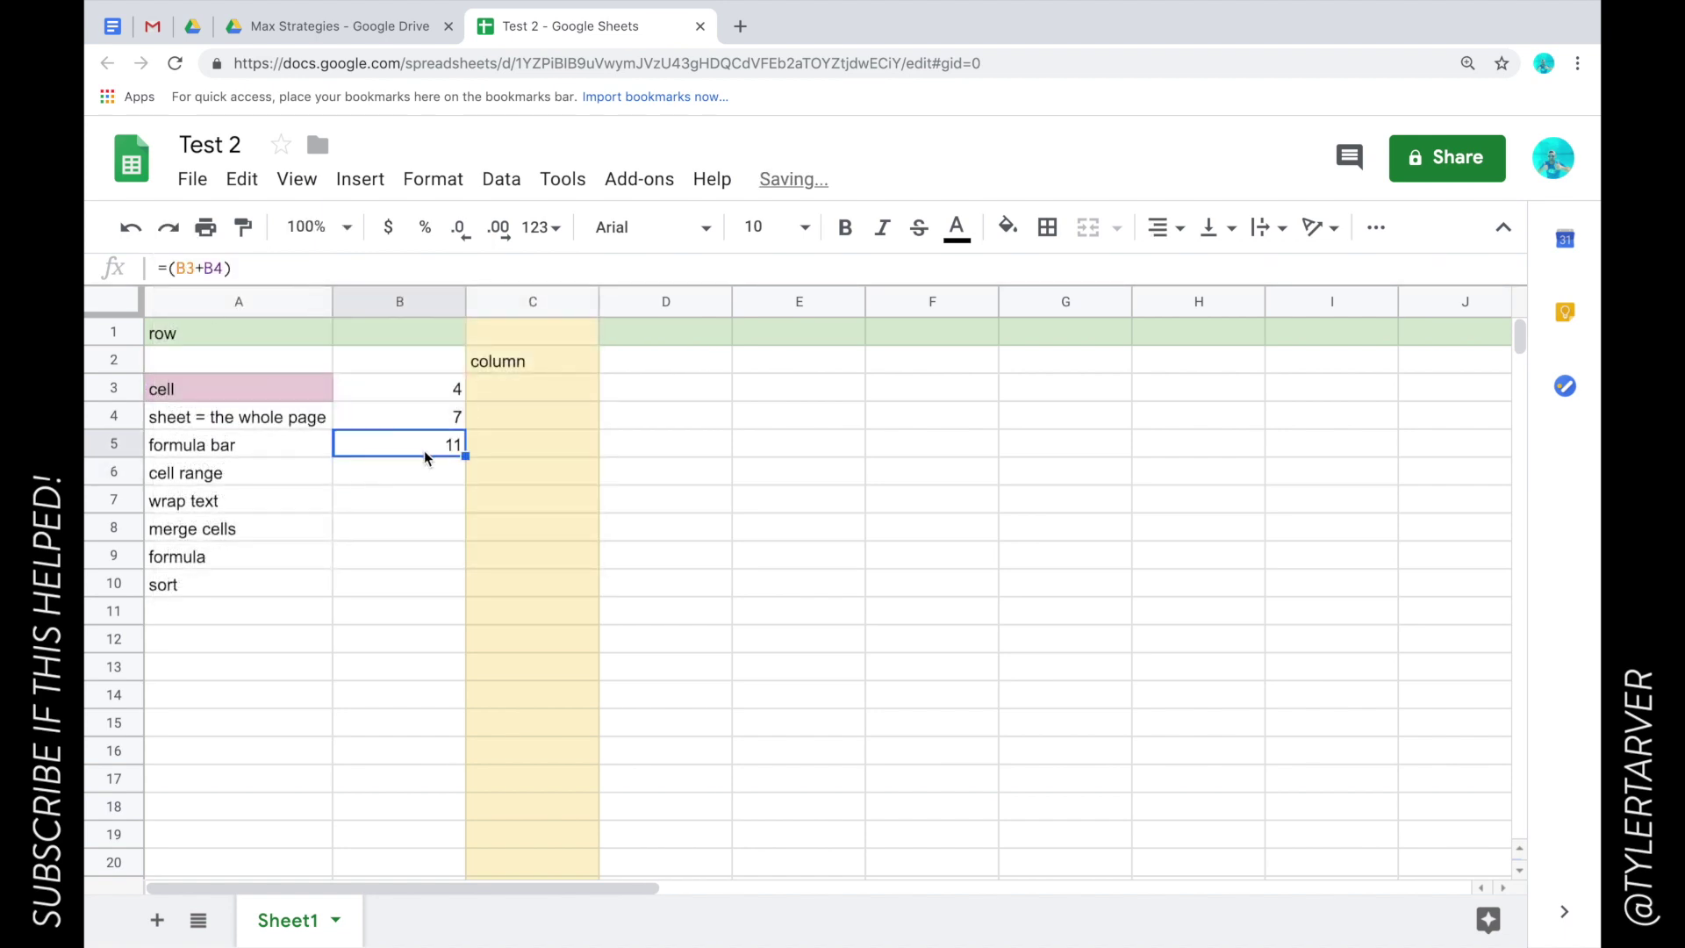
{"action": "left_click", "coordinate": [297, 270]}
{"action": "key", "text": "ctrl+a"}
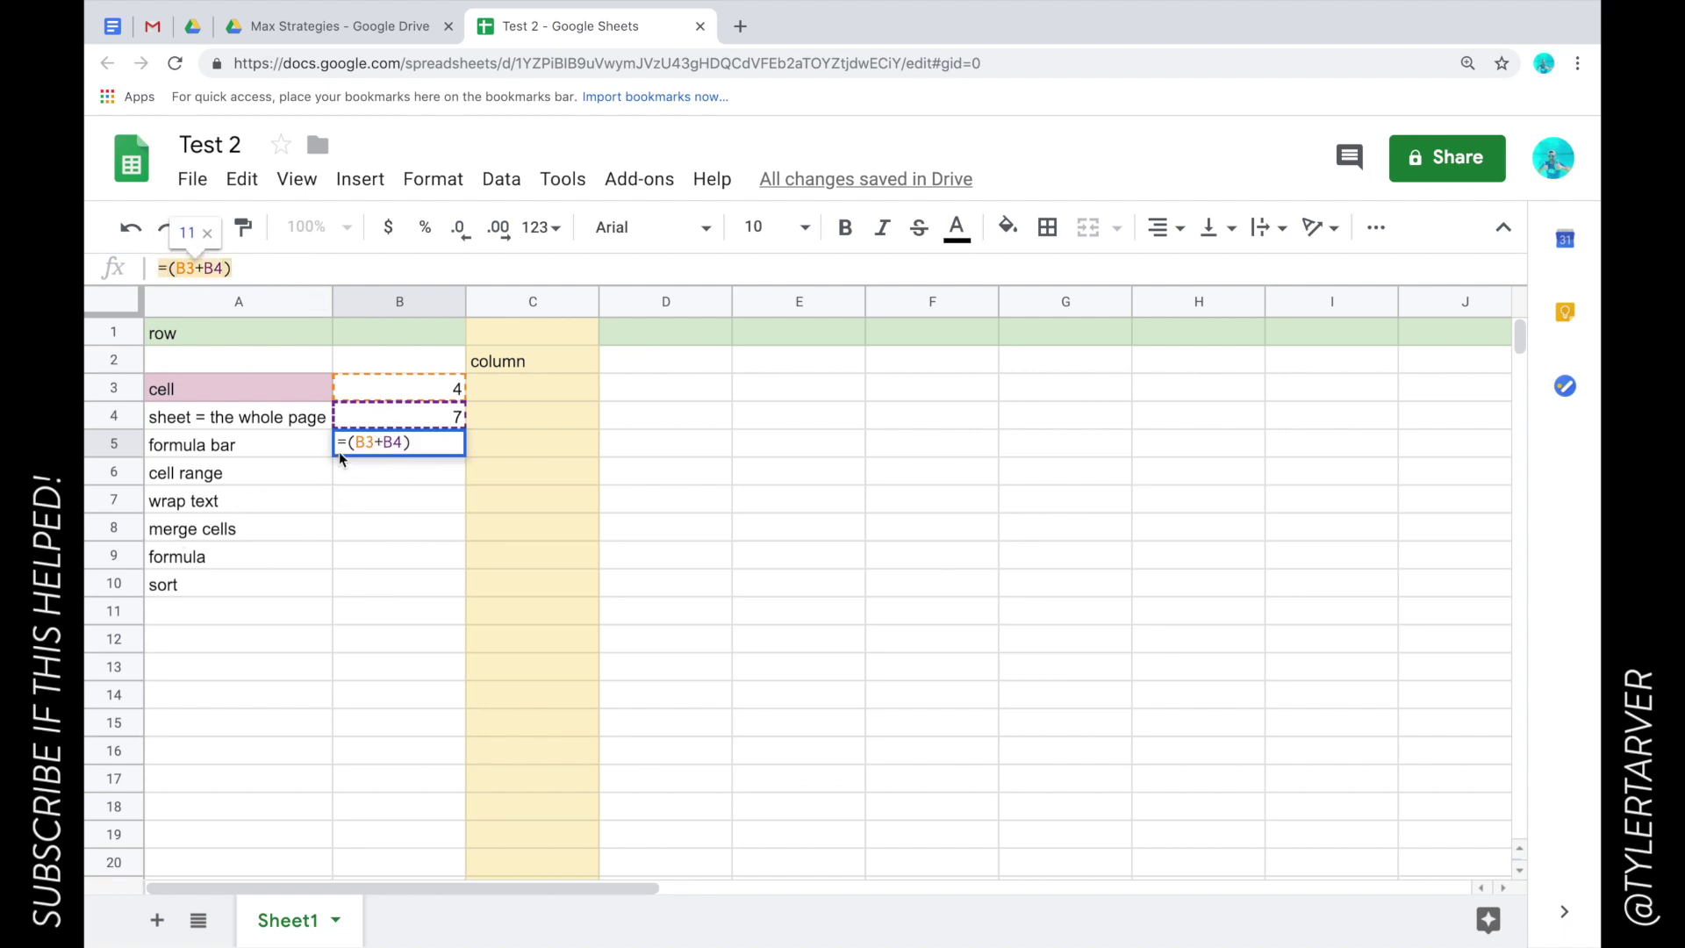
{"action": "left_click", "coordinate": [284, 478]}
{"action": "left_click", "coordinate": [276, 448]}
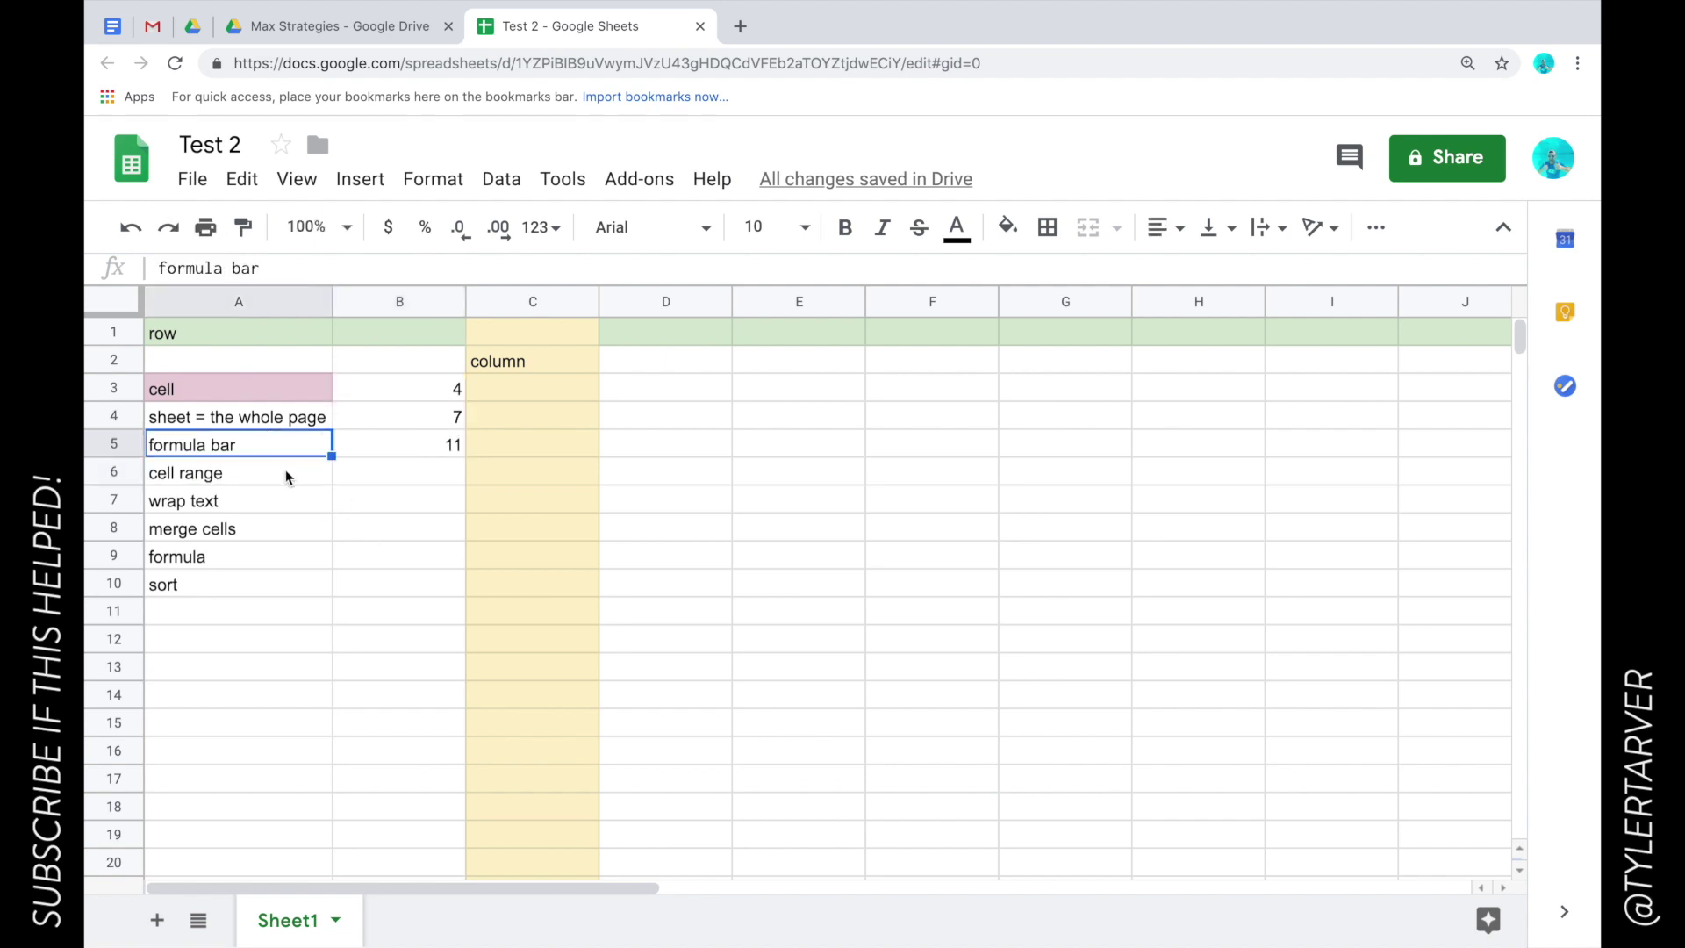
{"action": "left_click", "coordinate": [262, 478]}
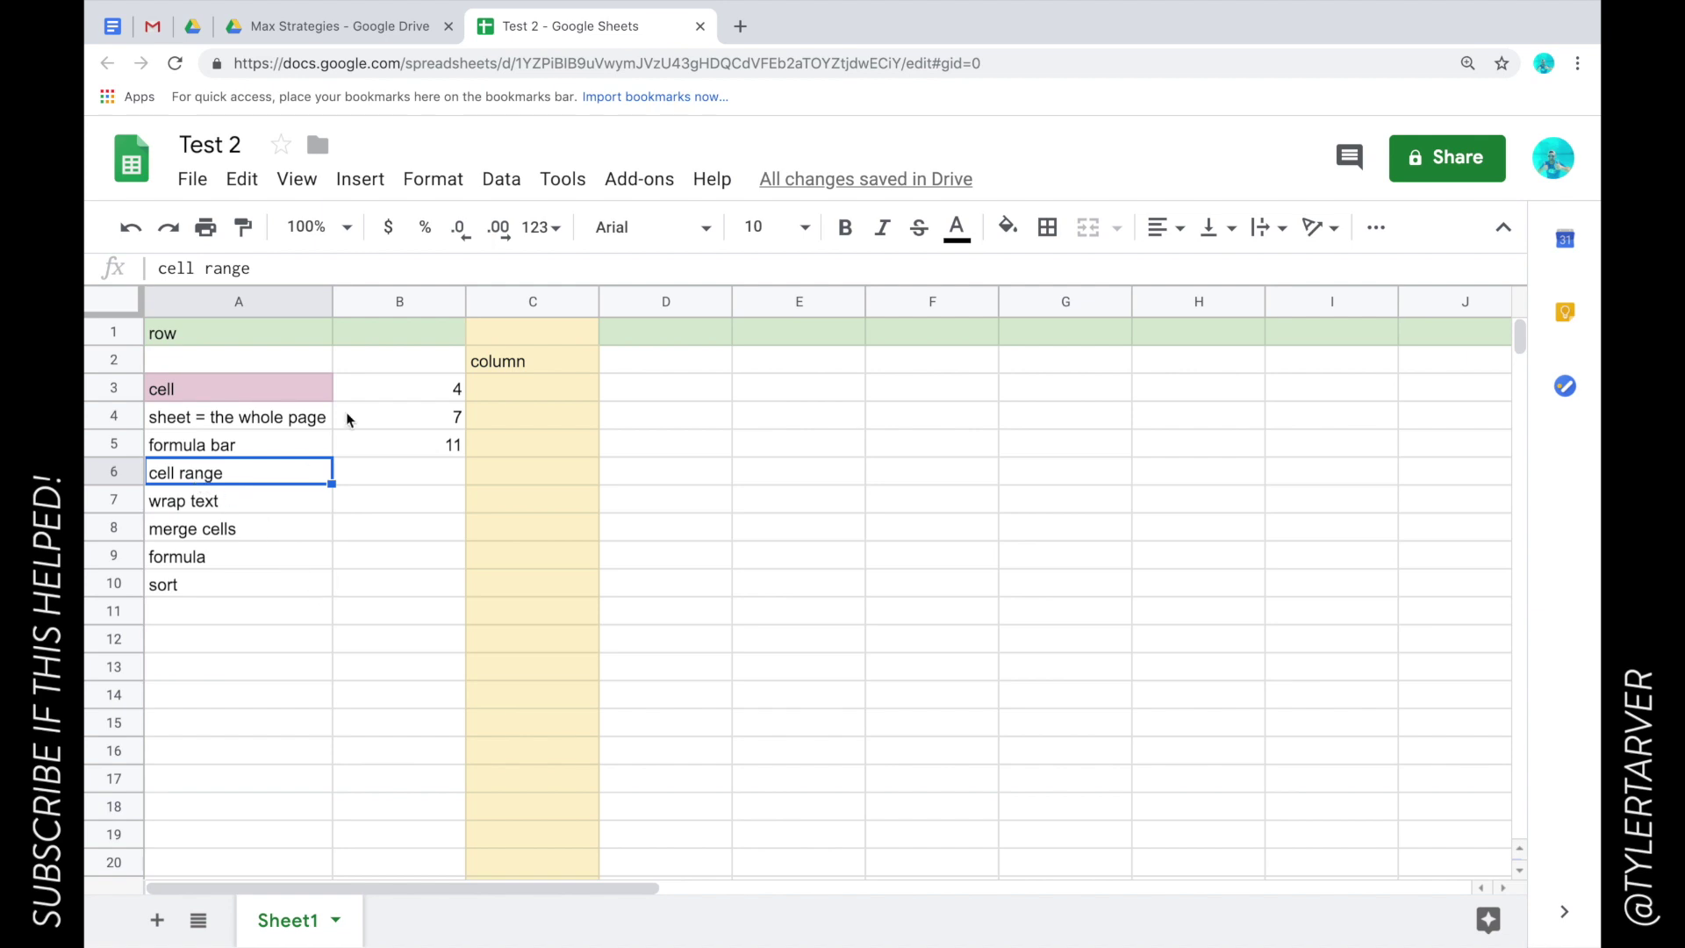
{"action": "left_click", "coordinate": [381, 300]}
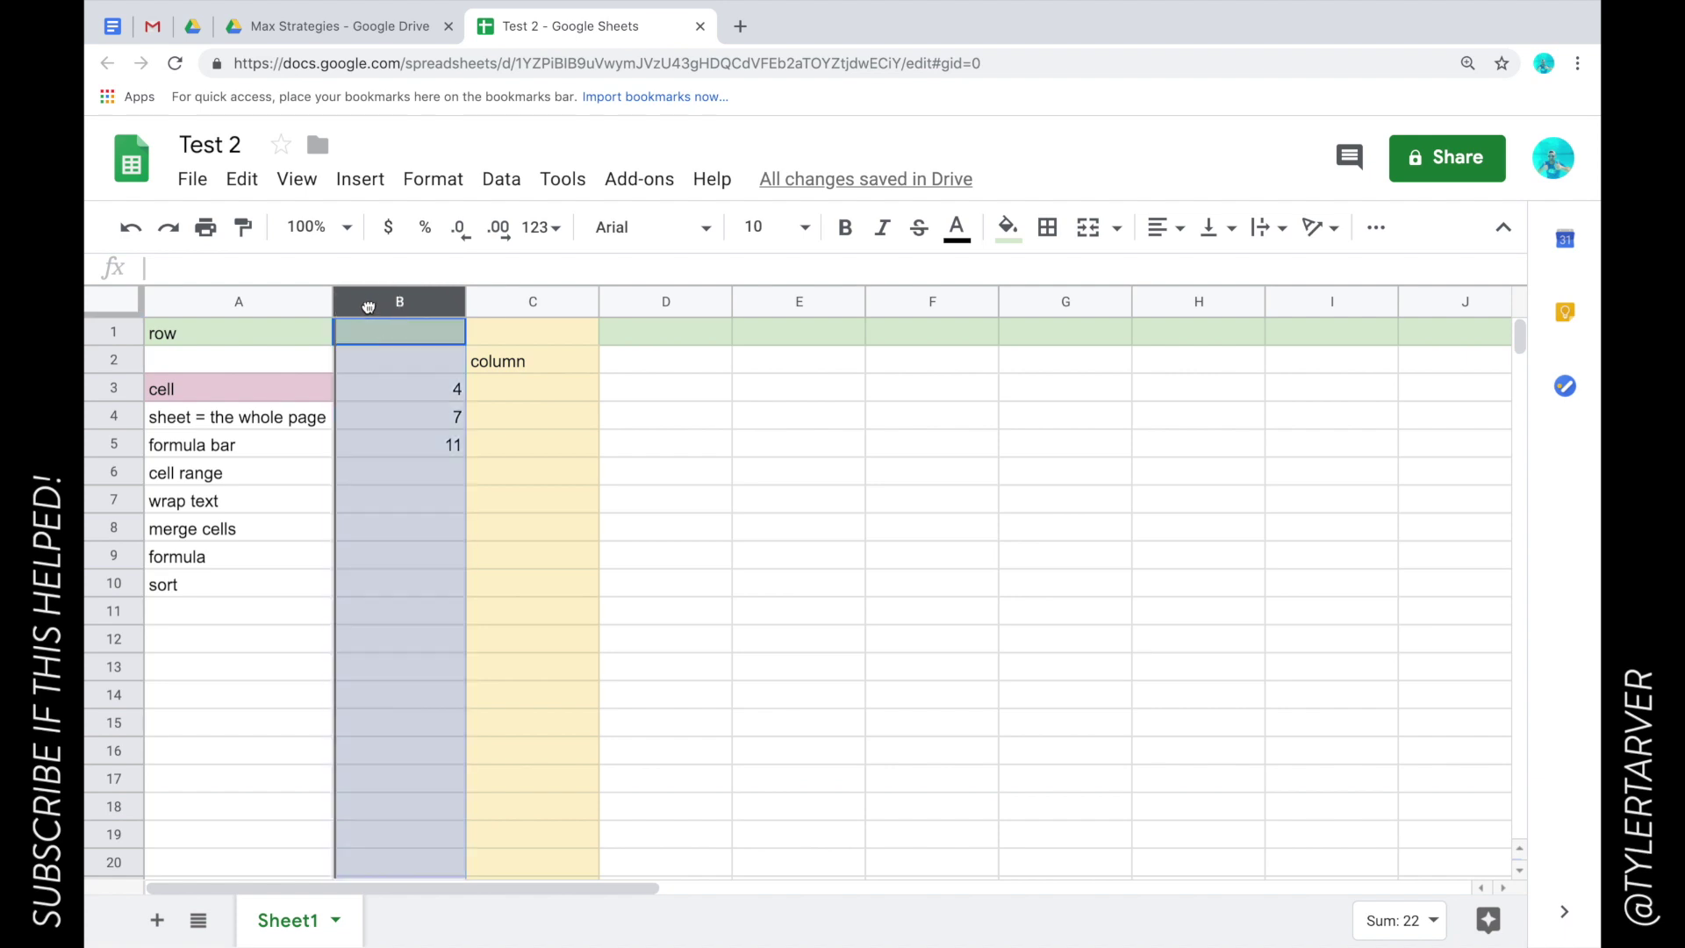
{"action": "left_click", "coordinate": [368, 308]}
{"action": "left_click", "coordinate": [363, 384]}
{"action": "left_click_drag", "start_coordinate": [367, 386], "coordinate": [409, 701]}
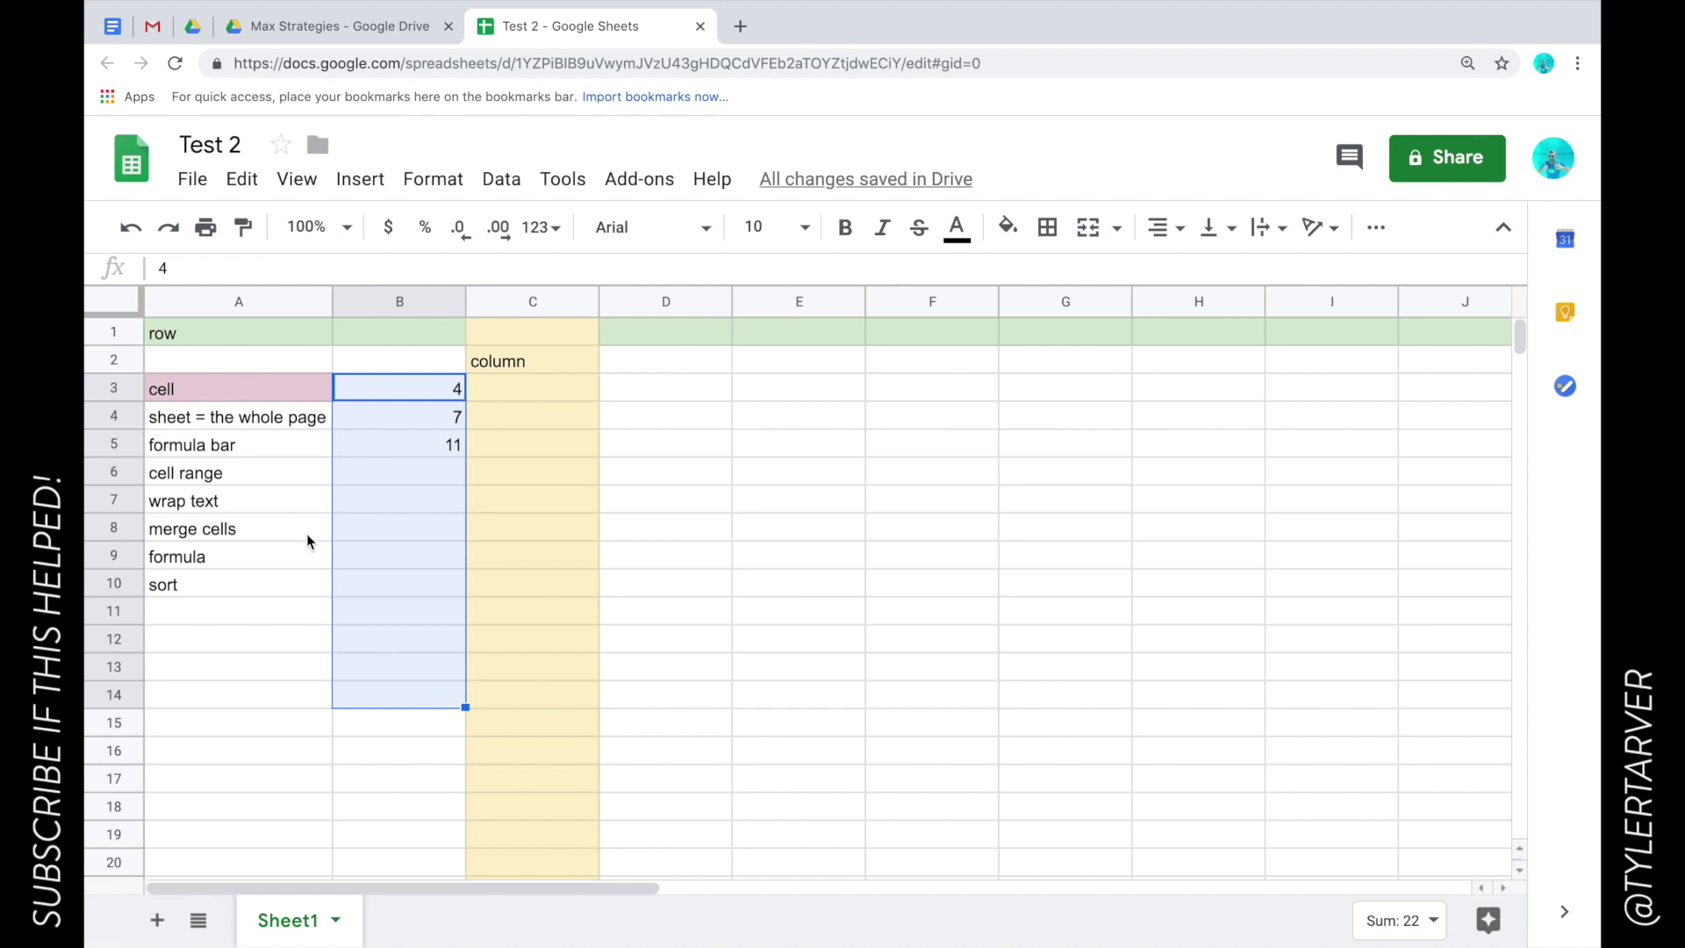
{"action": "left_click", "coordinate": [233, 478]}
{"action": "left_click", "coordinate": [327, 501]}
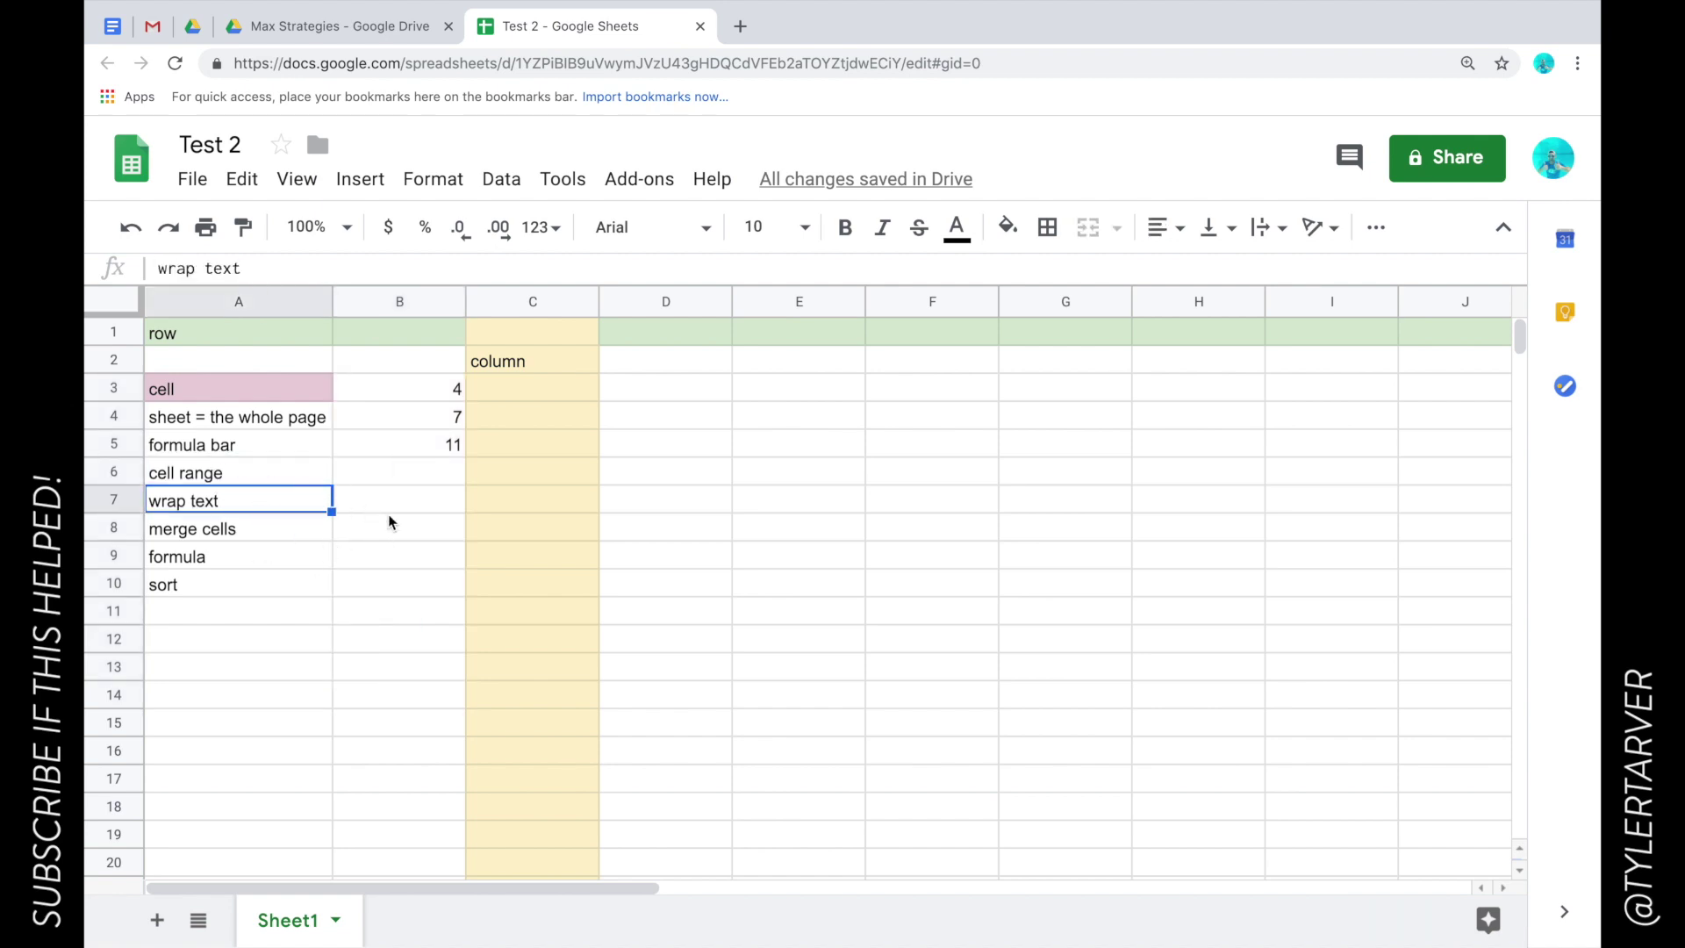
Type 'hey what's up how are you this is a long sentence' into E6, then cut it.
{"action": "left_click", "coordinate": [633, 507]}
{"action": "left_click", "coordinate": [769, 481]}
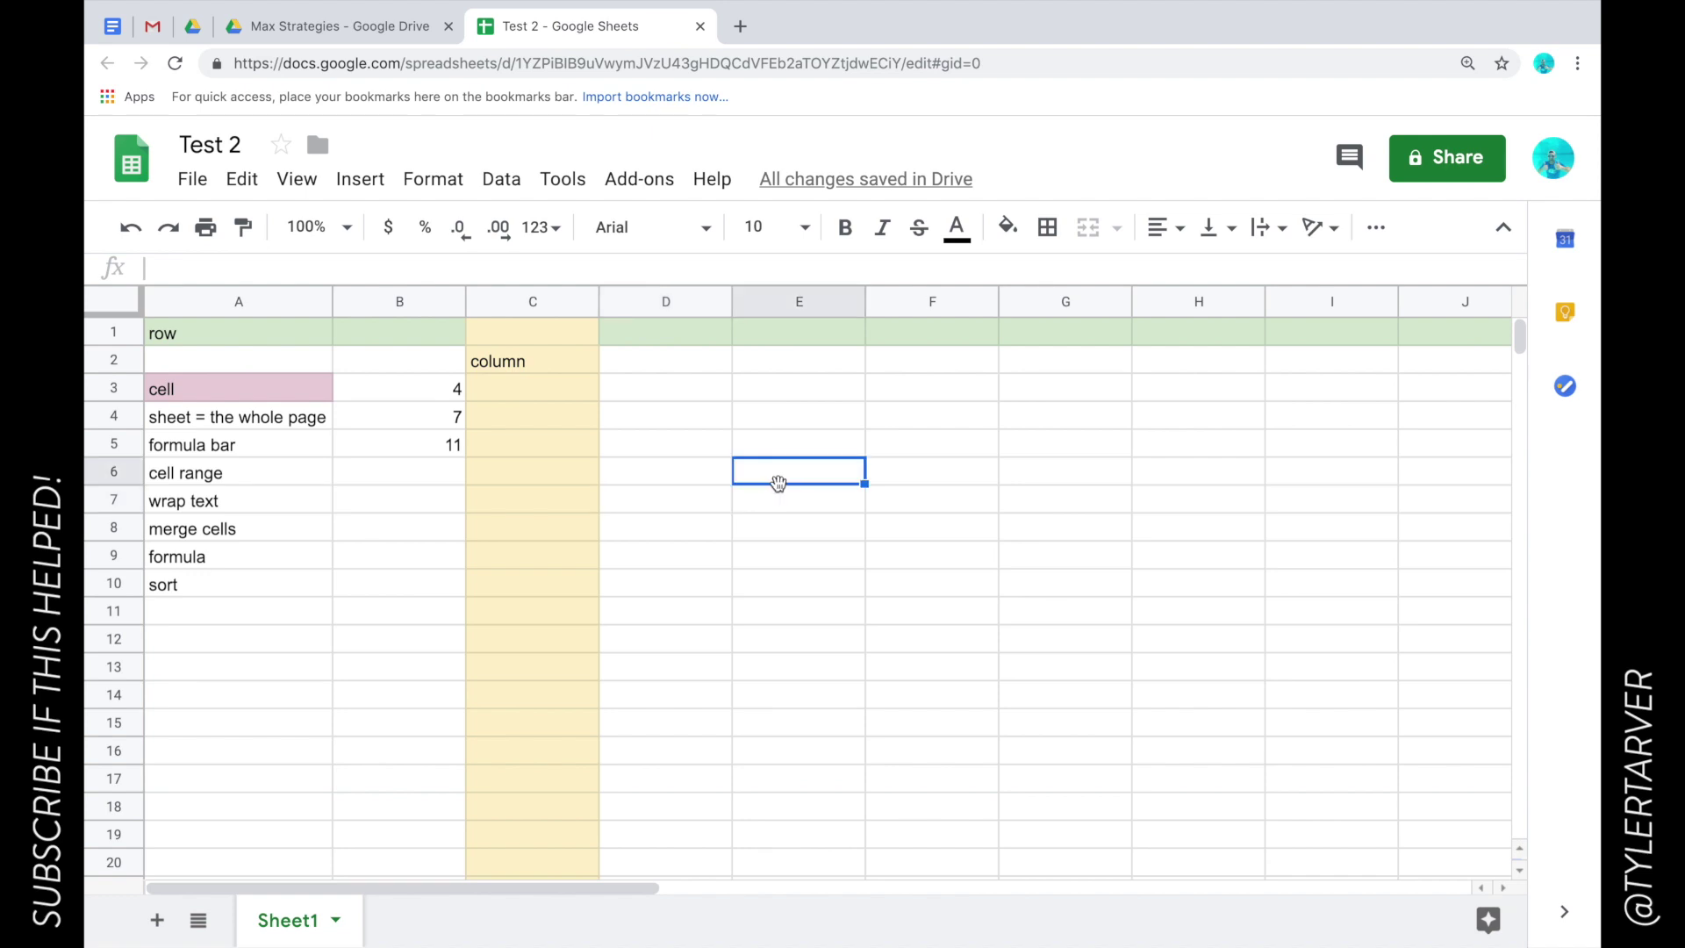
{"action": "type", "text": "hey "}
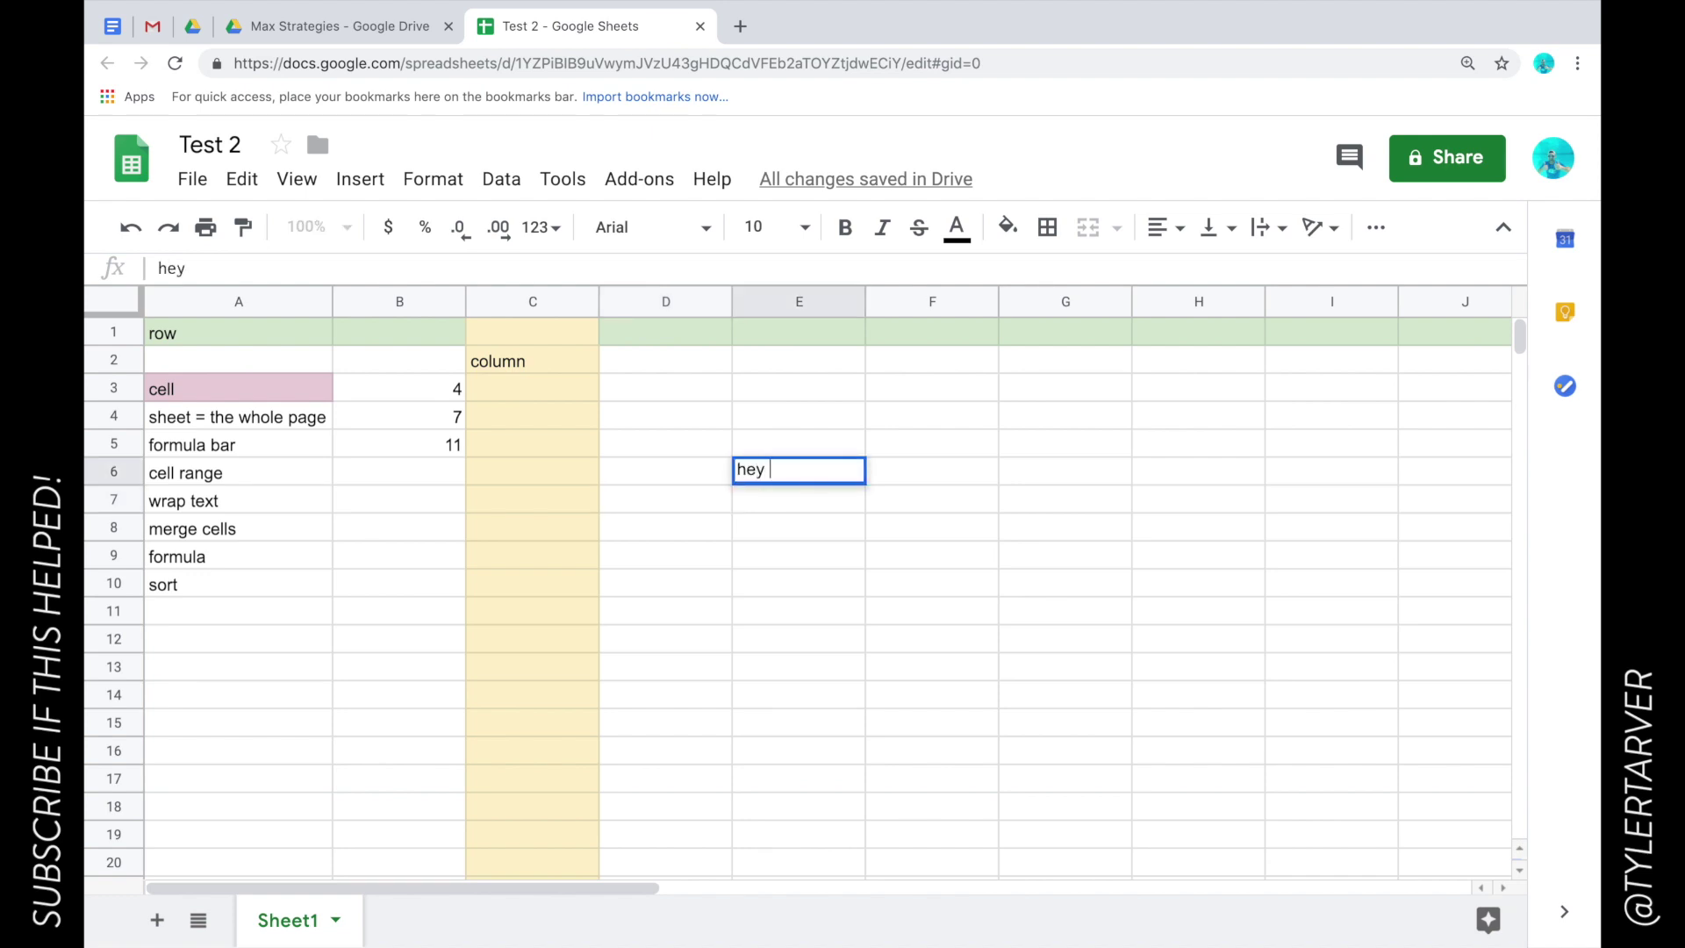
{"action": "type", "text": "what's up h"}
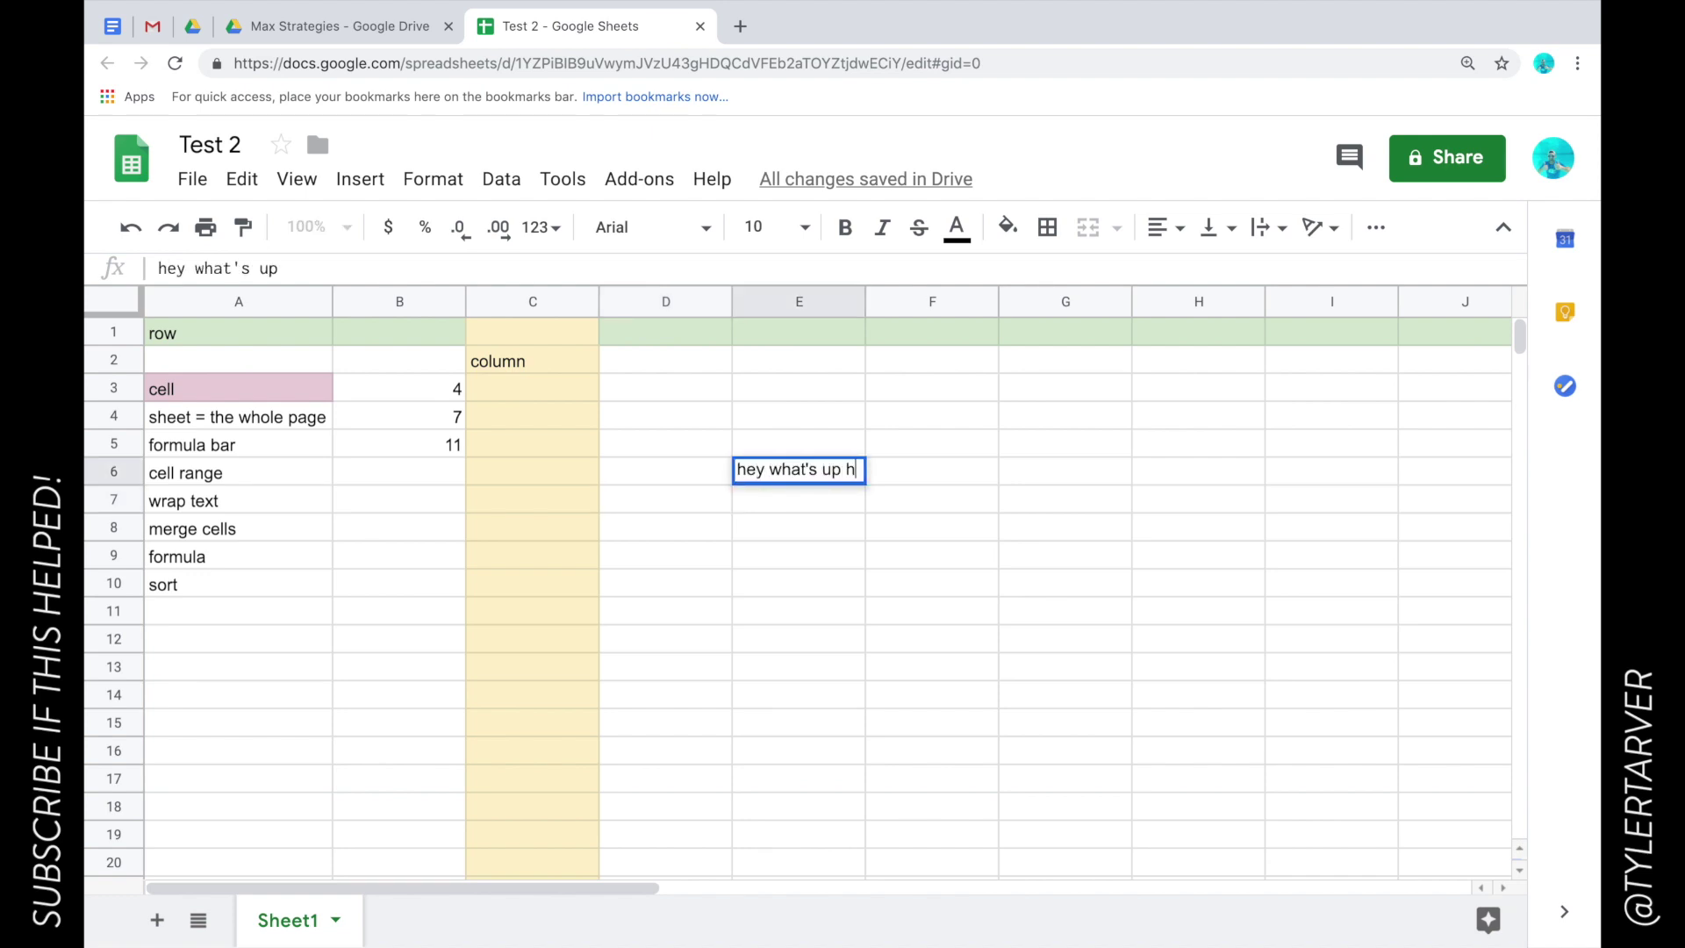
{"action": "type", "text": "ow are you this "}
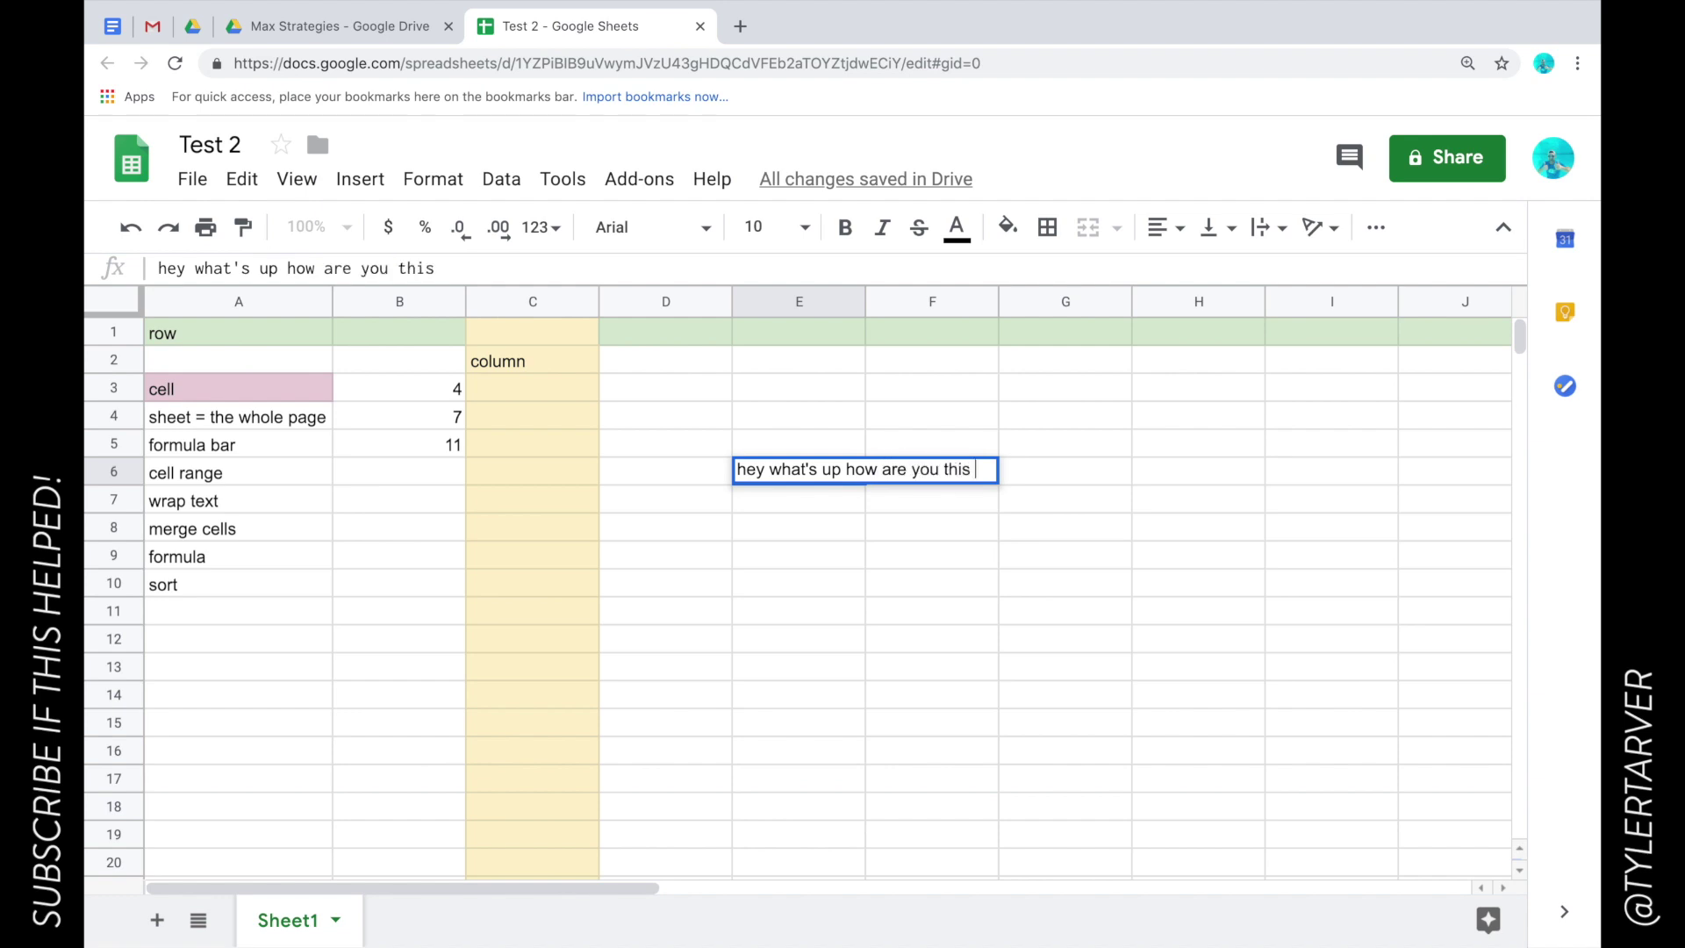
{"action": "type", "text": "is a long sentence"}
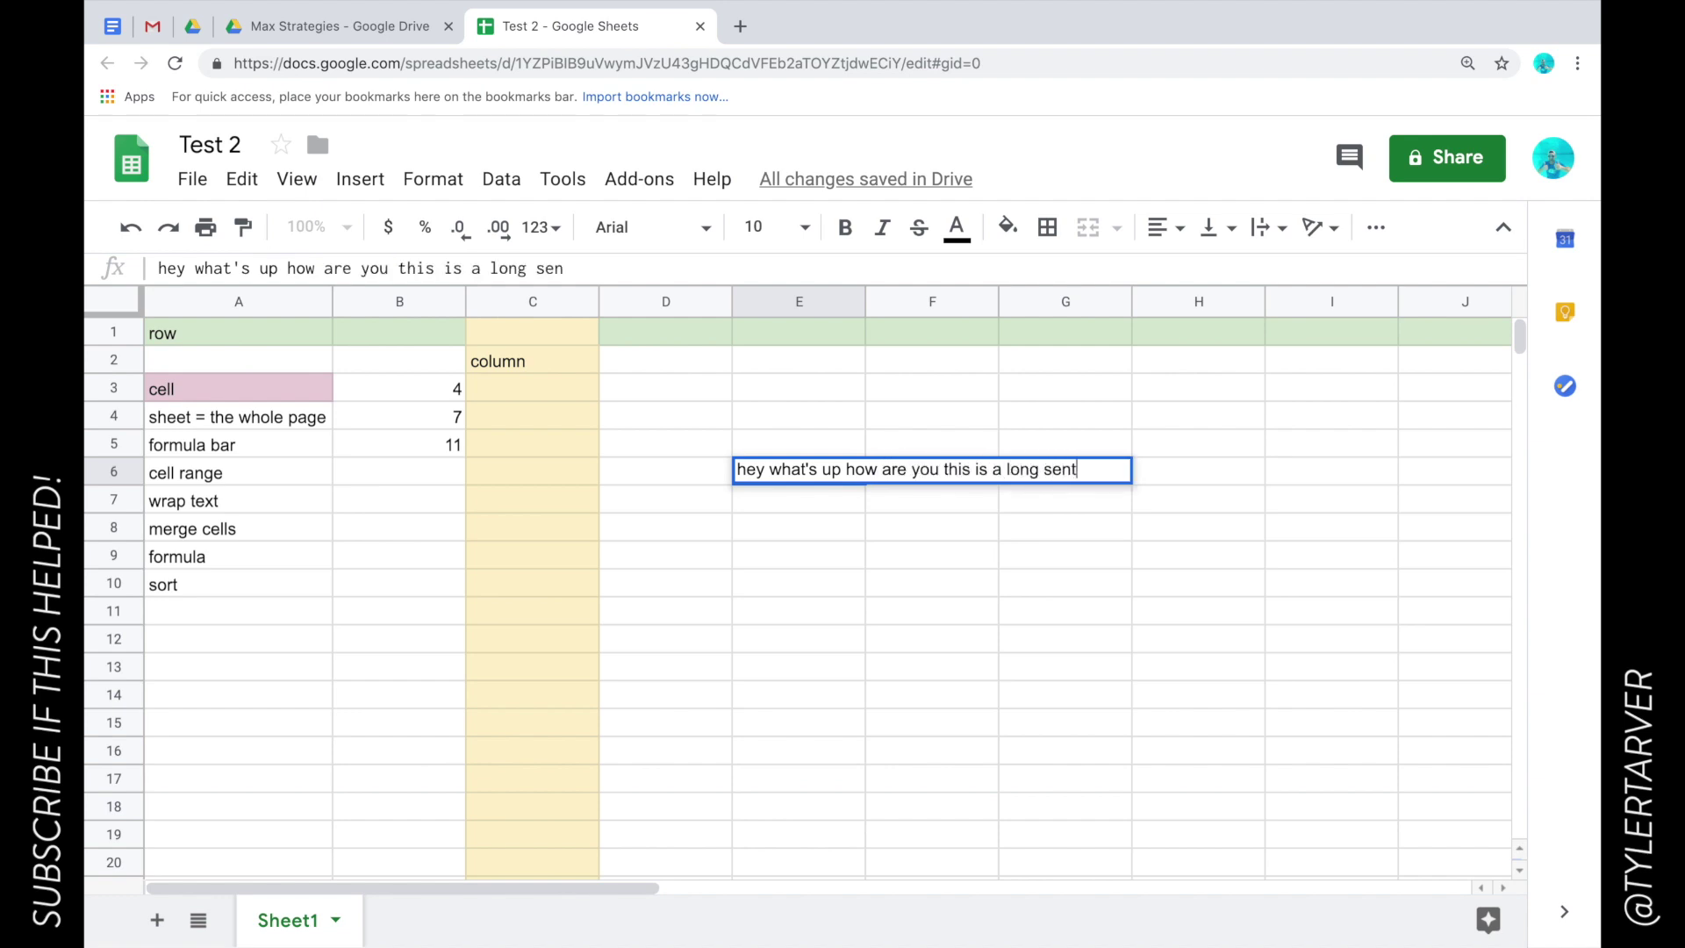
{"action": "key", "text": "Return"}
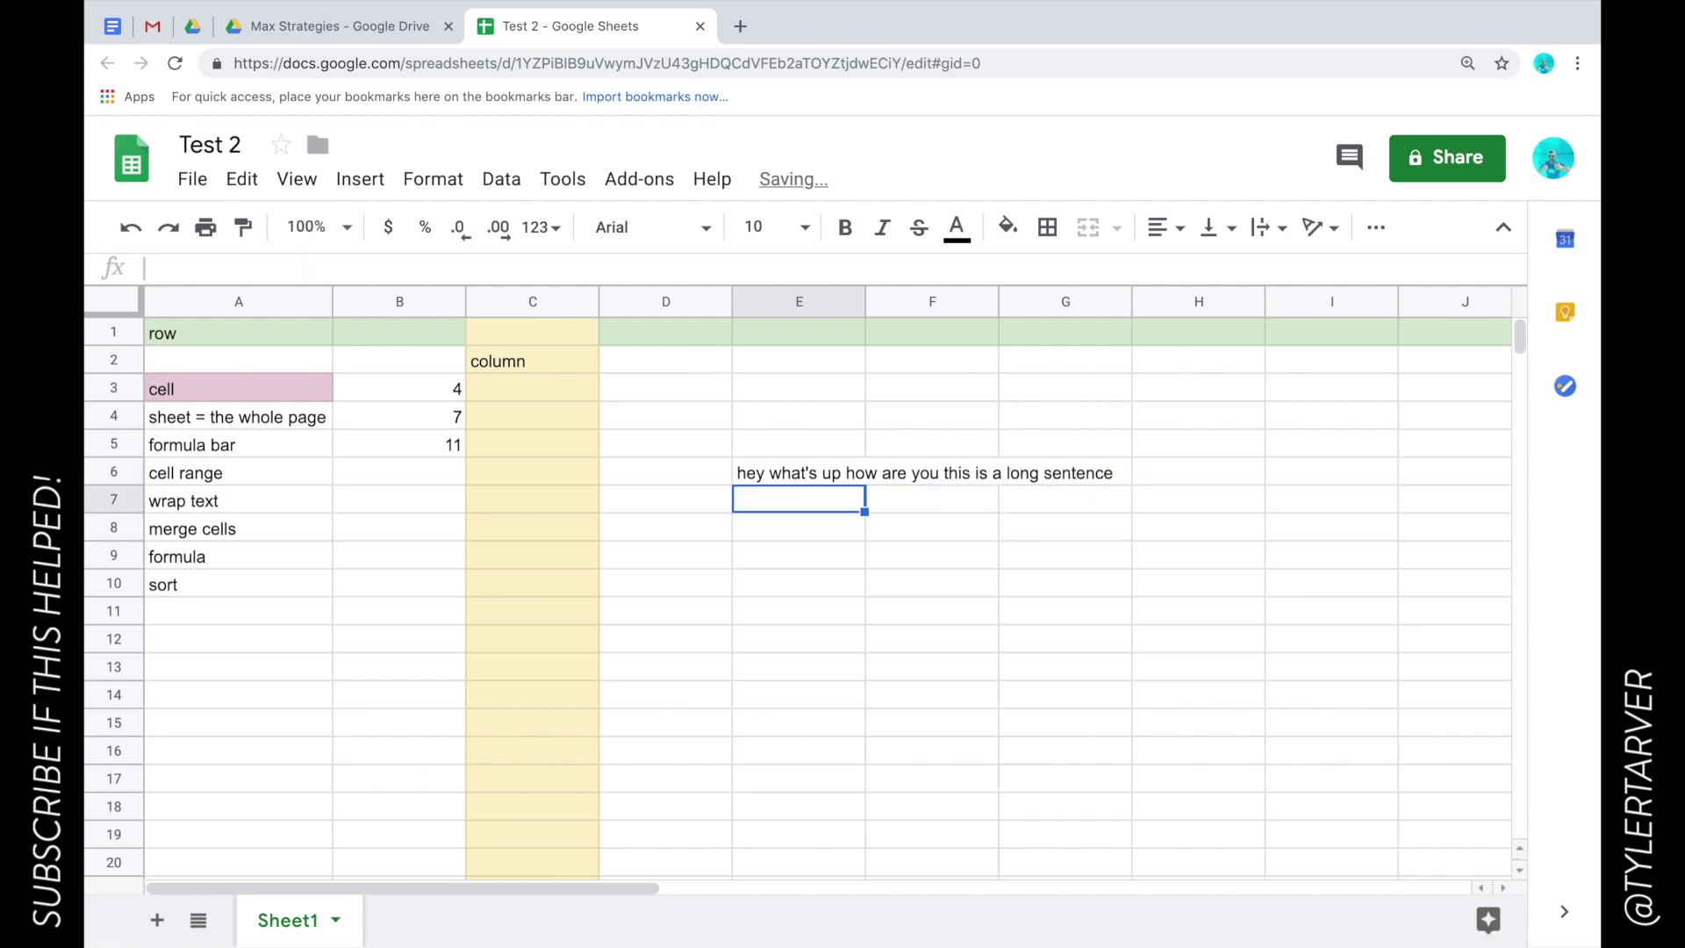
{"action": "left_click", "coordinate": [847, 449]}
{"action": "left_click", "coordinate": [781, 474]}
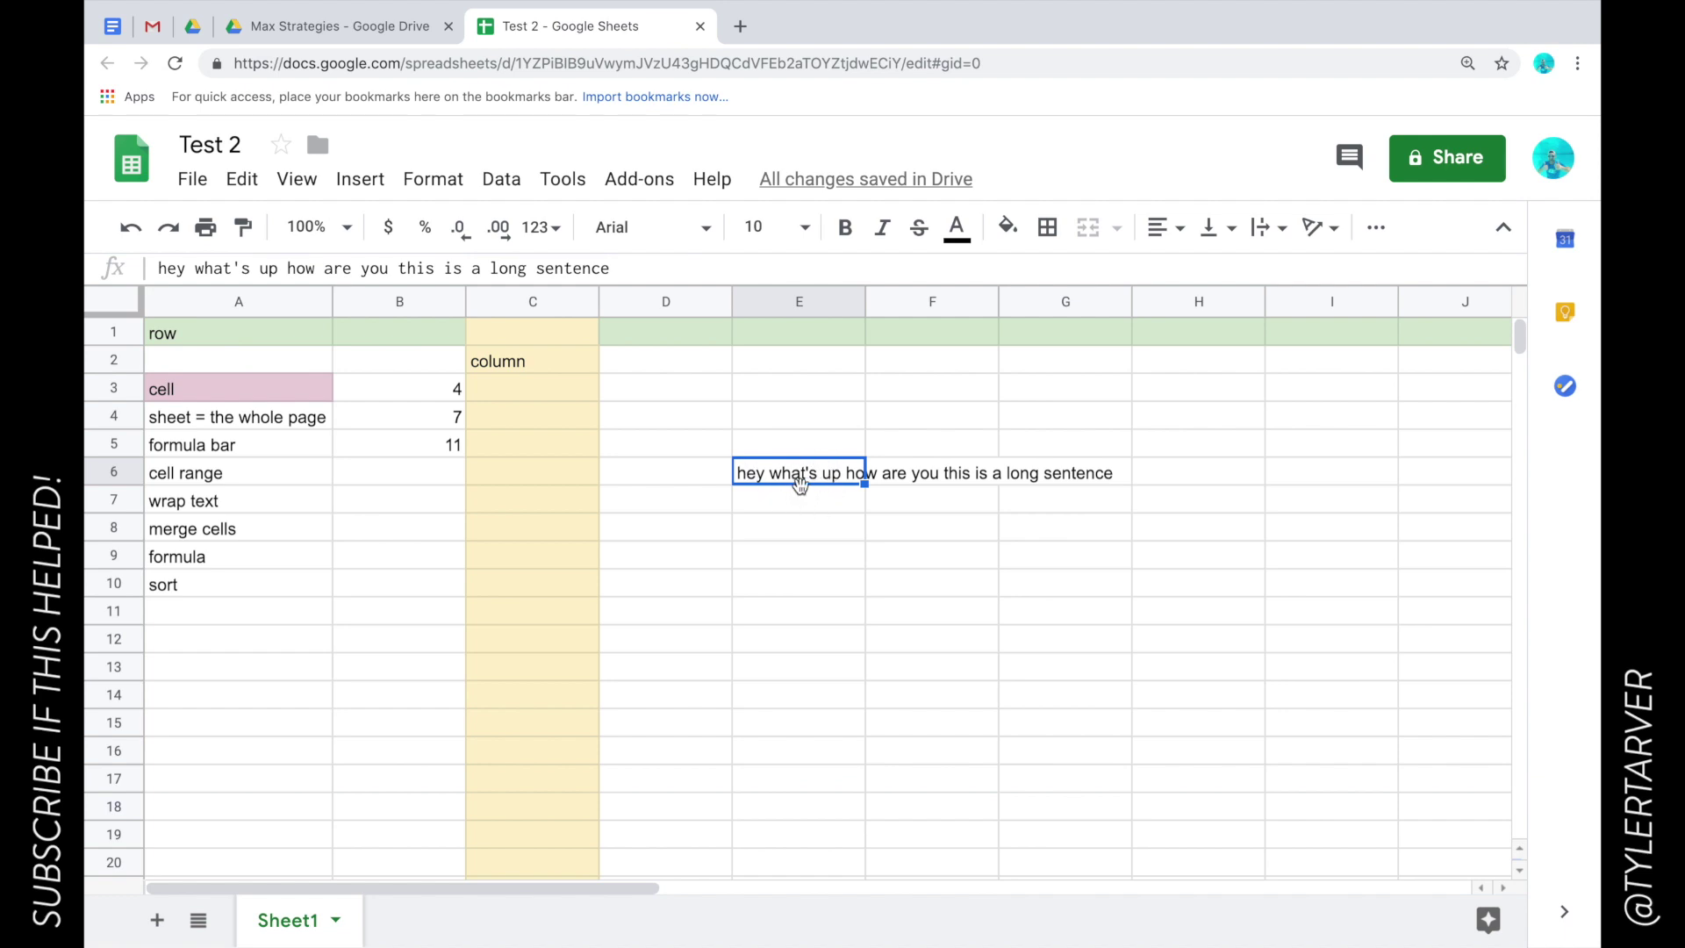
{"action": "key", "text": "Delete"}
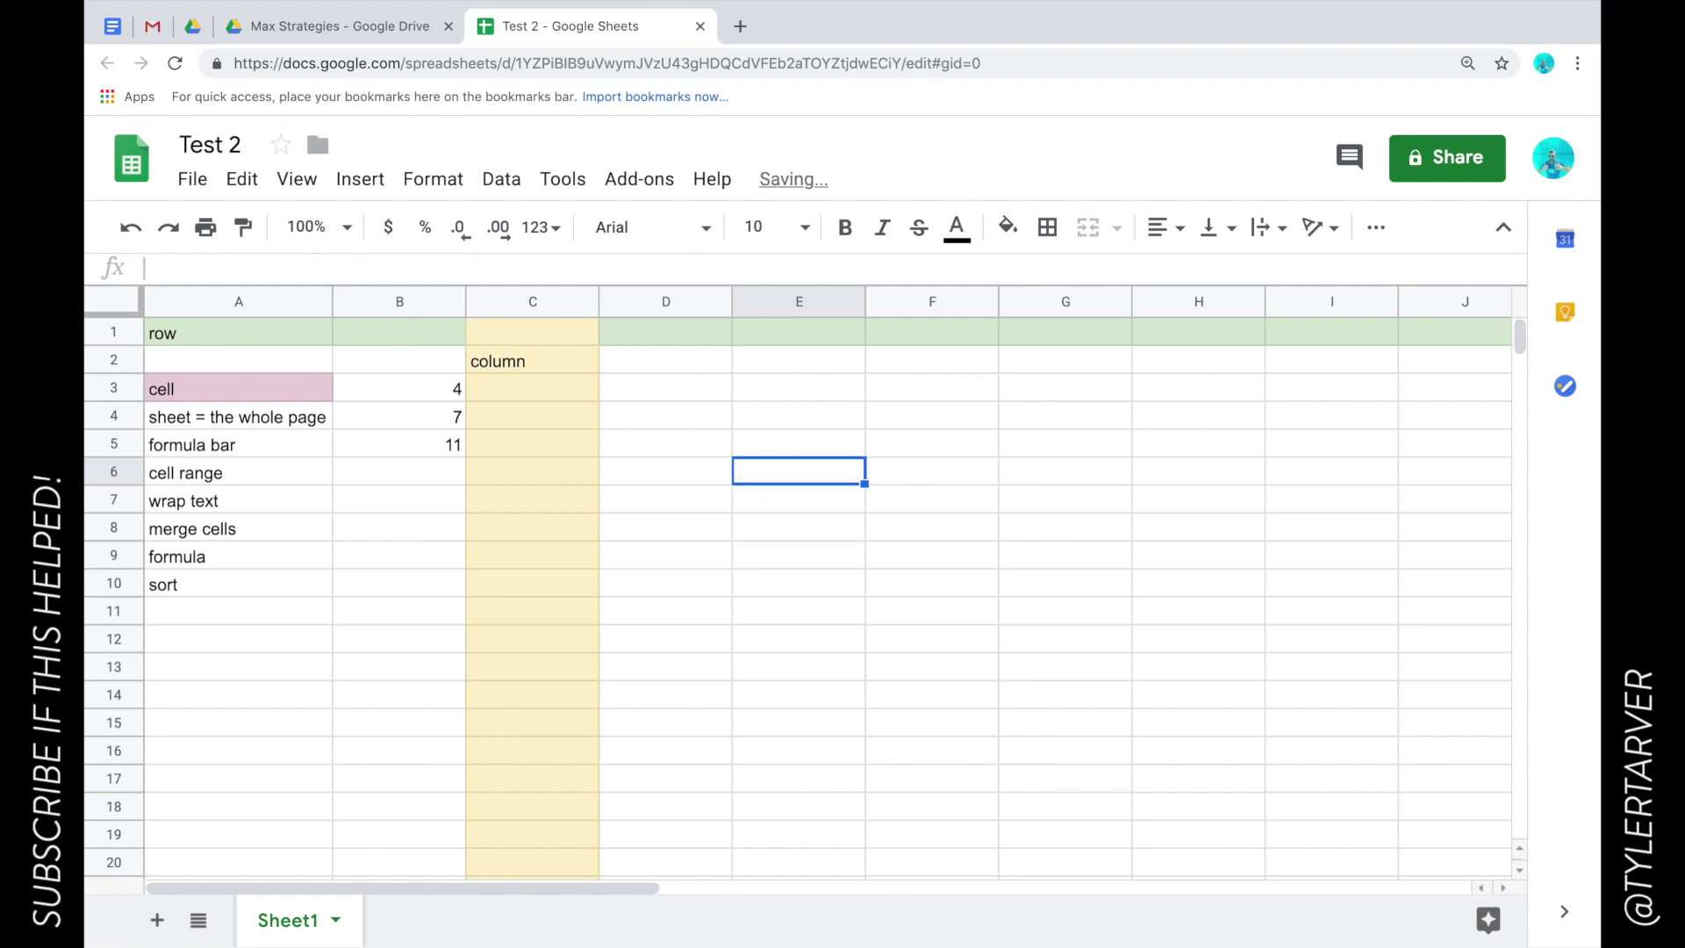
{"action": "key", "text": "Down"}
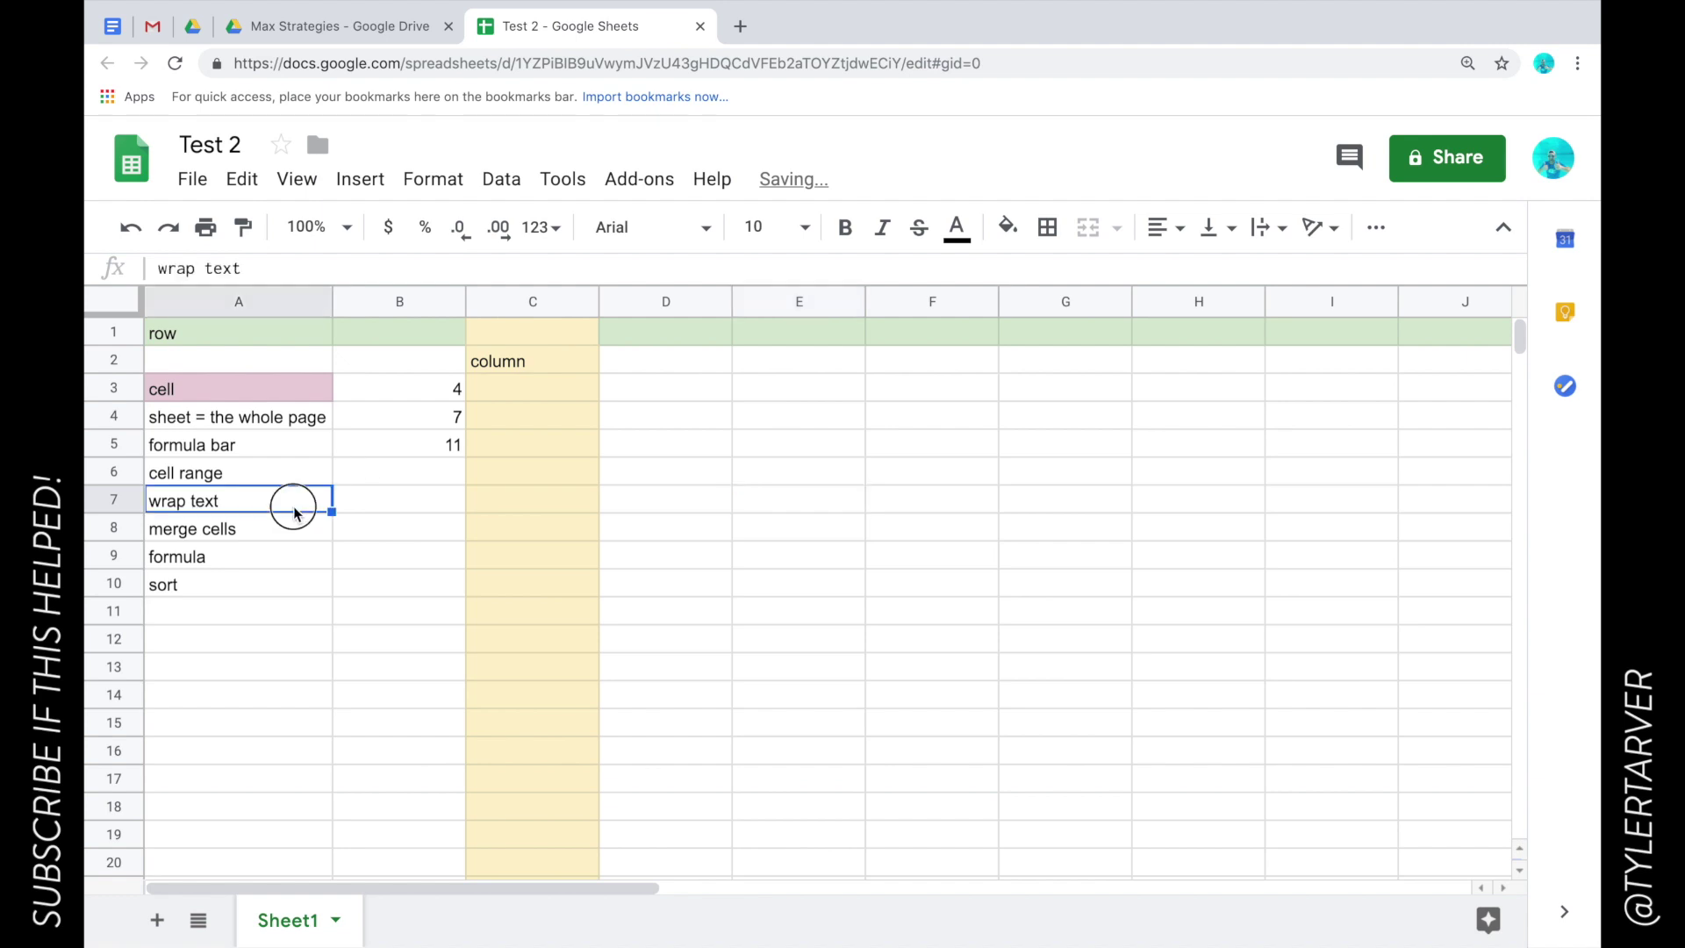
Paste the sentence after 'wrap text =' in A7.
{"action": "double_click", "coordinate": [290, 500]}
{"action": "type", "text": "="}
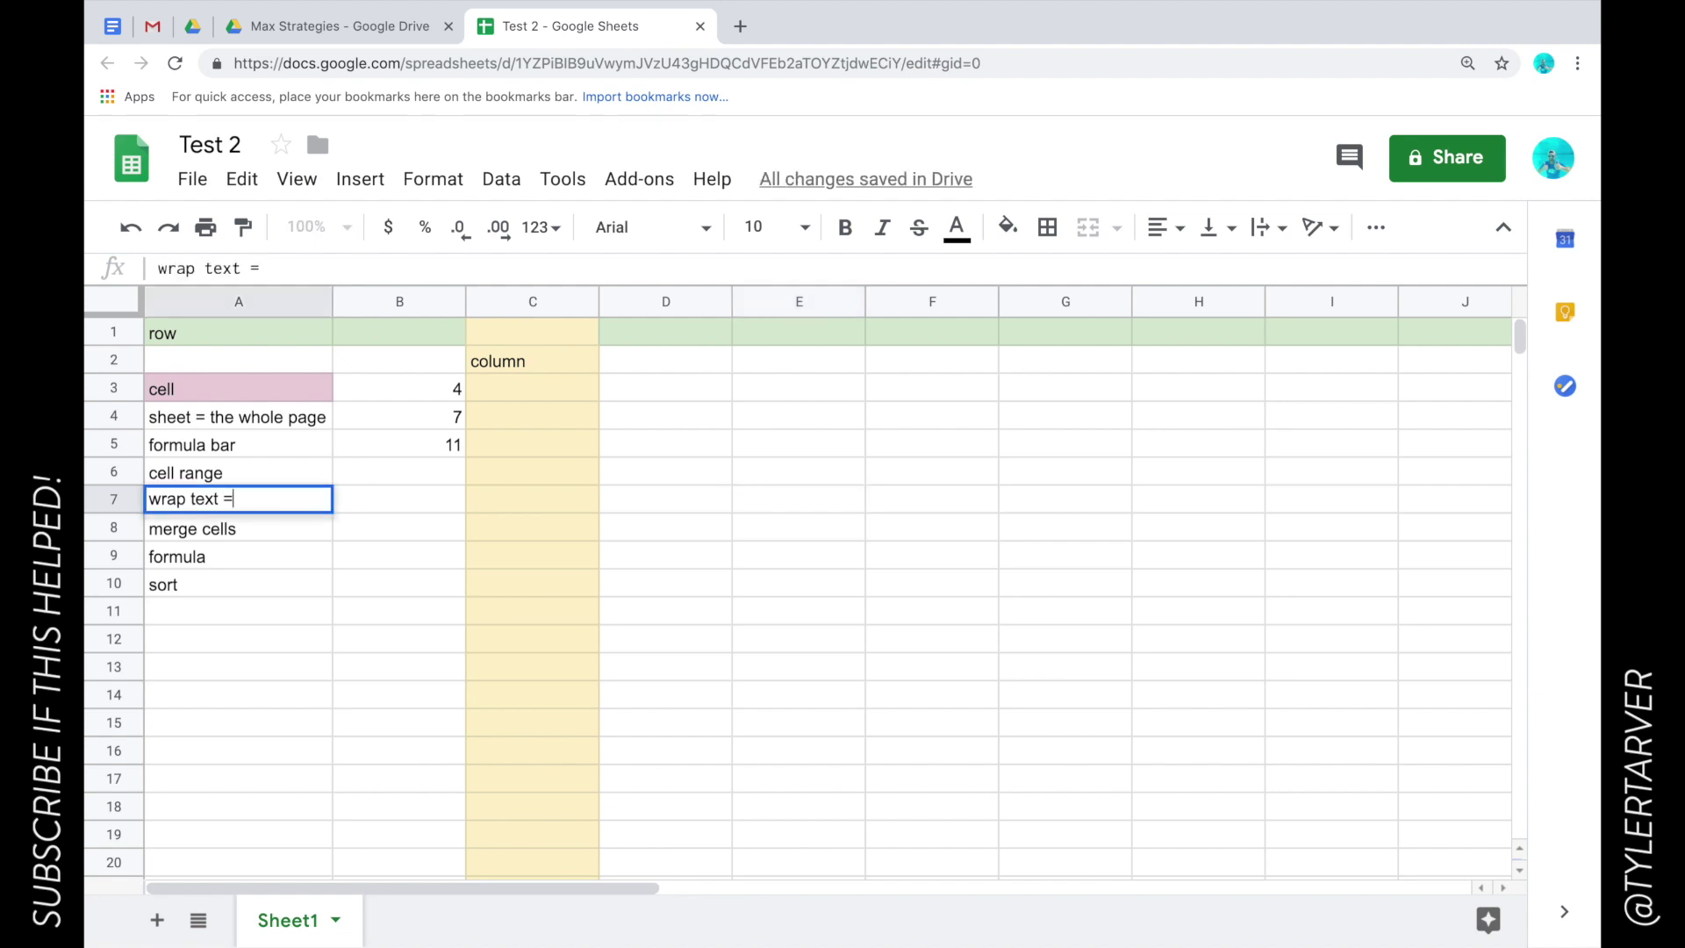
{"action": "type", "text": "hey what's up how are you this is a long sentence"}
{"action": "key", "text": "Return"}
{"action": "key", "text": "Return"}
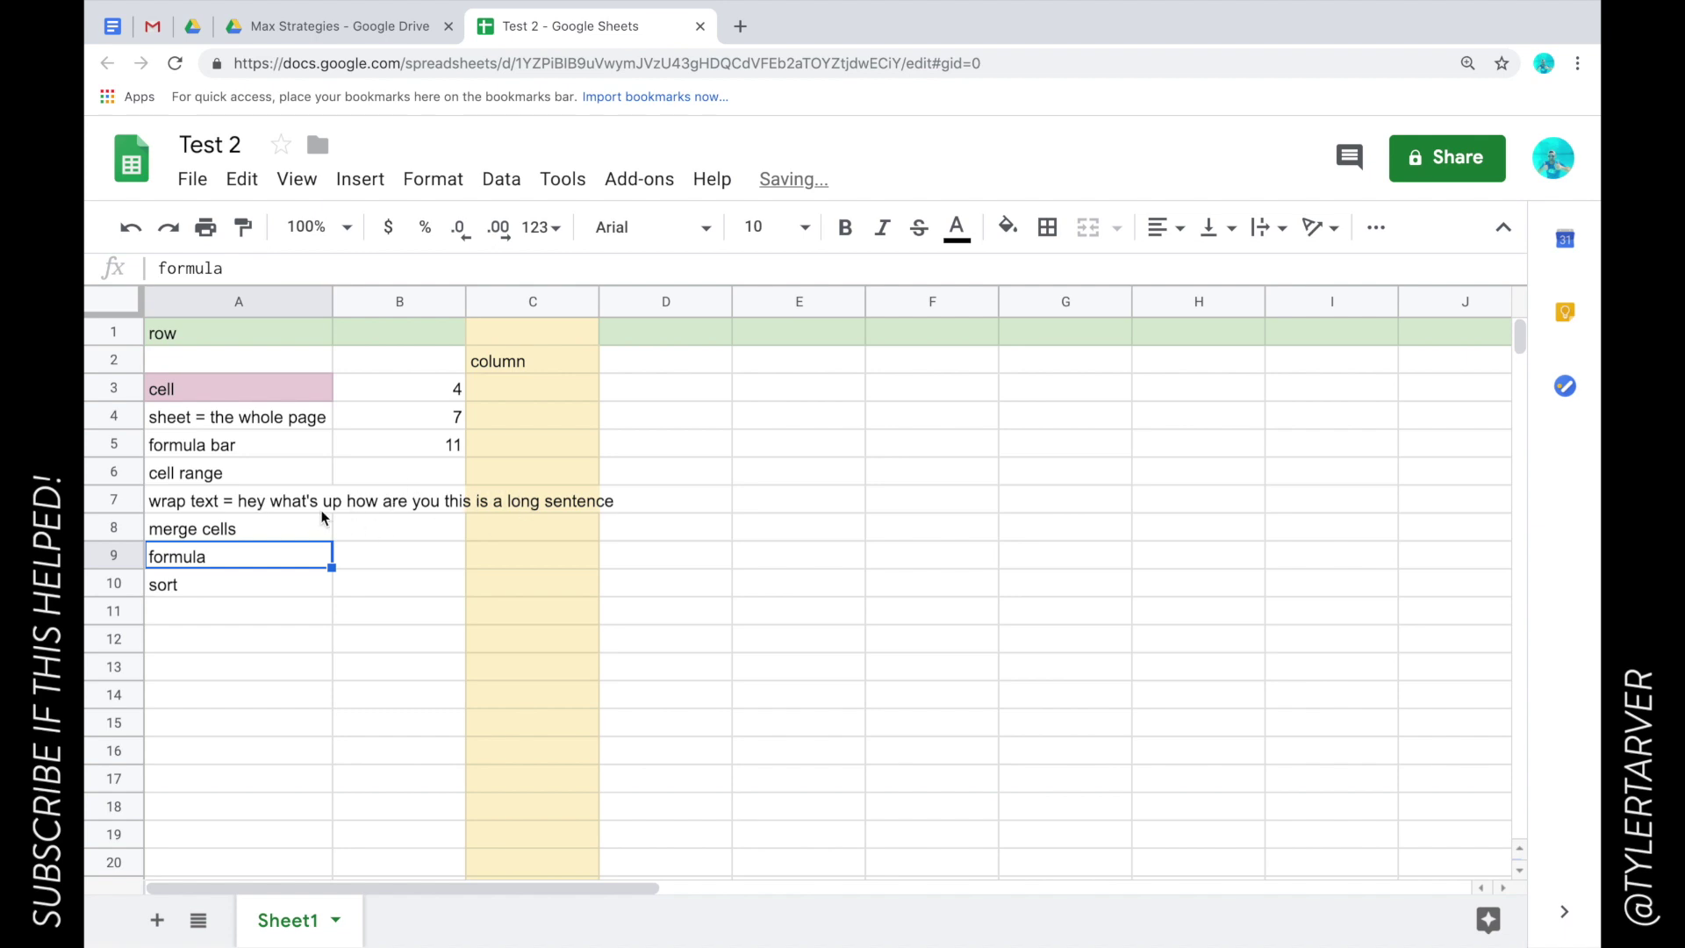
{"action": "left_click", "coordinate": [306, 503]}
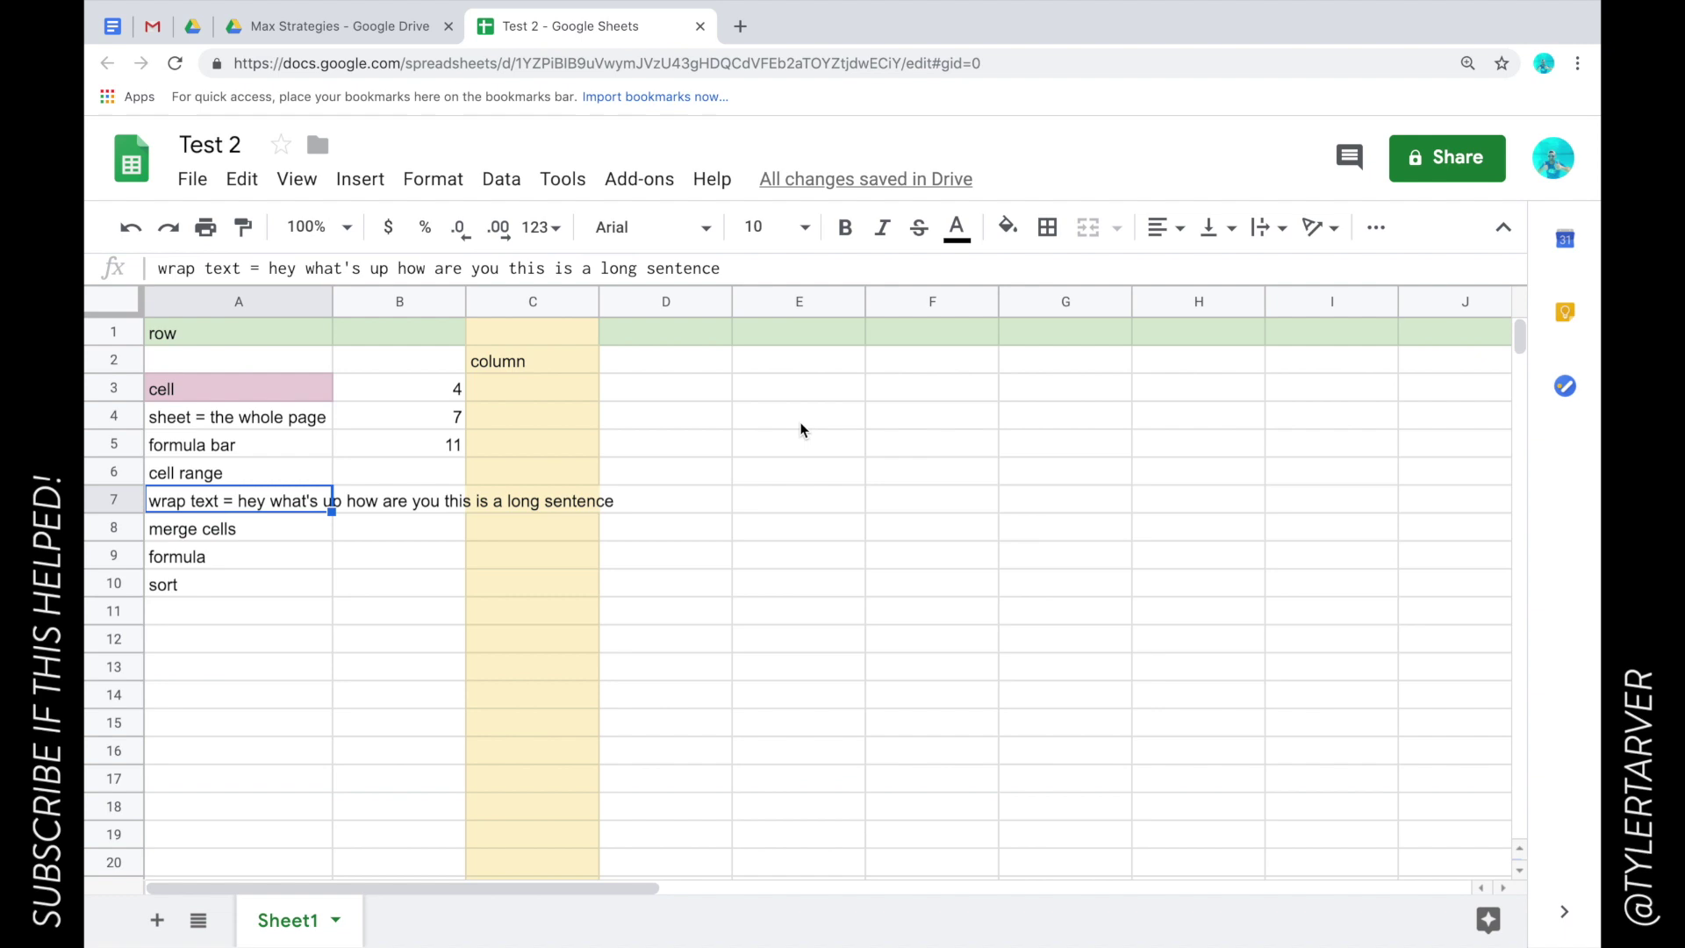
Set A7's text wrapping to Wrap after briefly trying Clip.
{"action": "left_click", "coordinate": [1275, 227]}
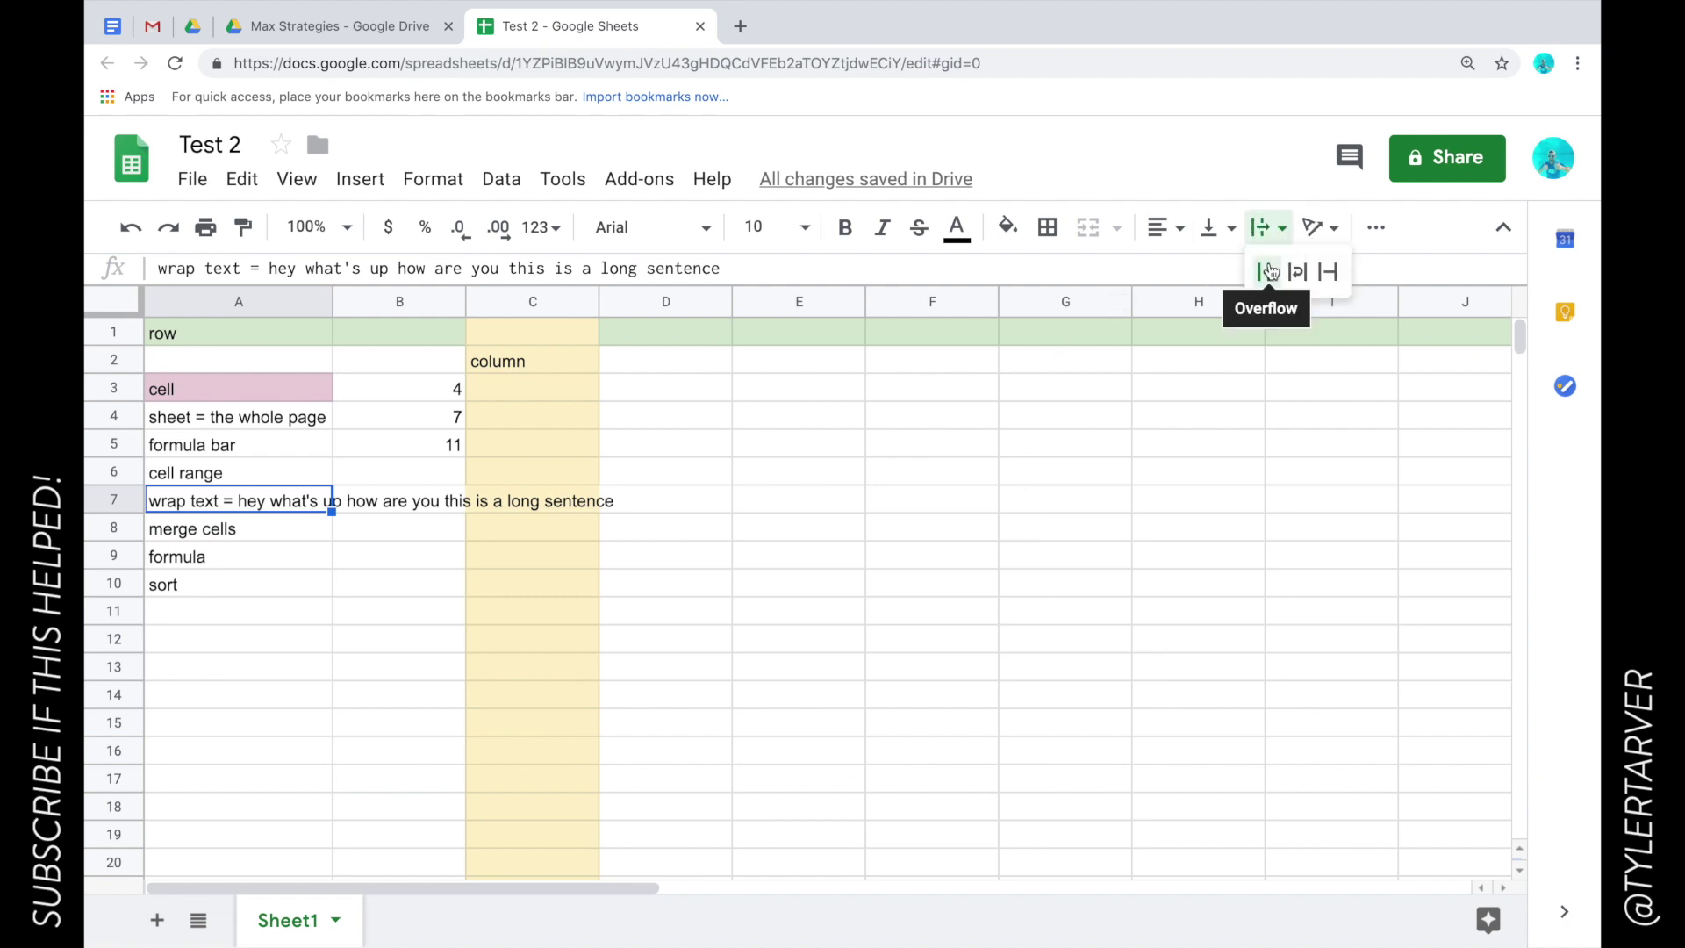
{"action": "left_click", "coordinate": [1332, 275]}
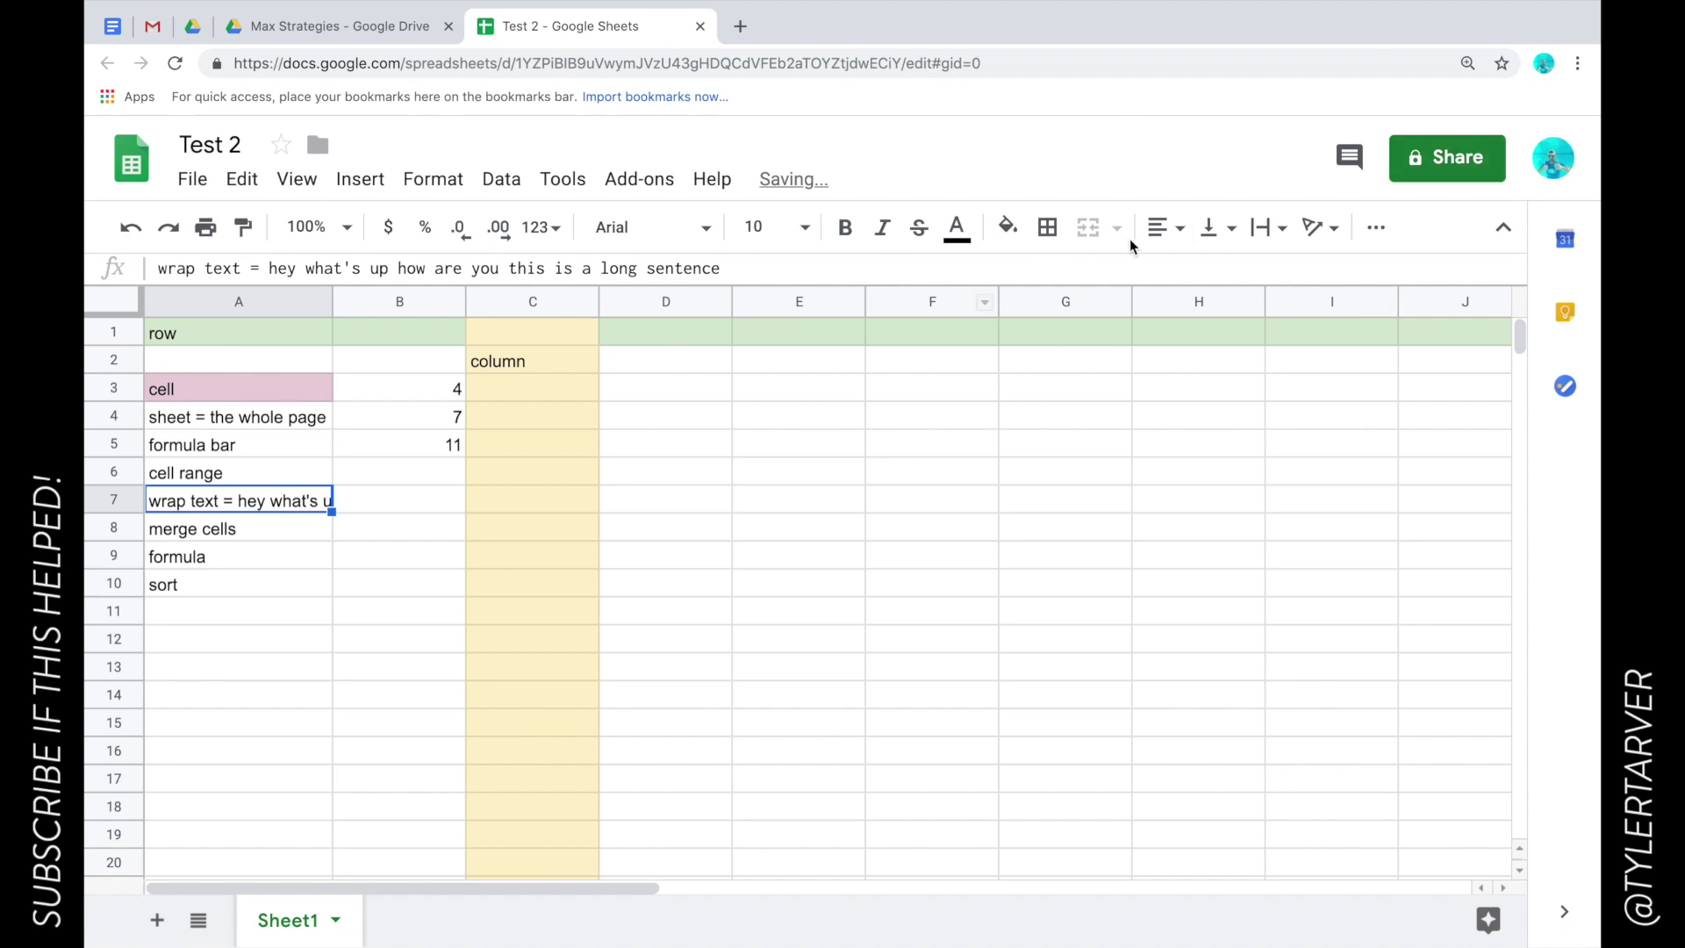
{"action": "left_click", "coordinate": [1265, 227]}
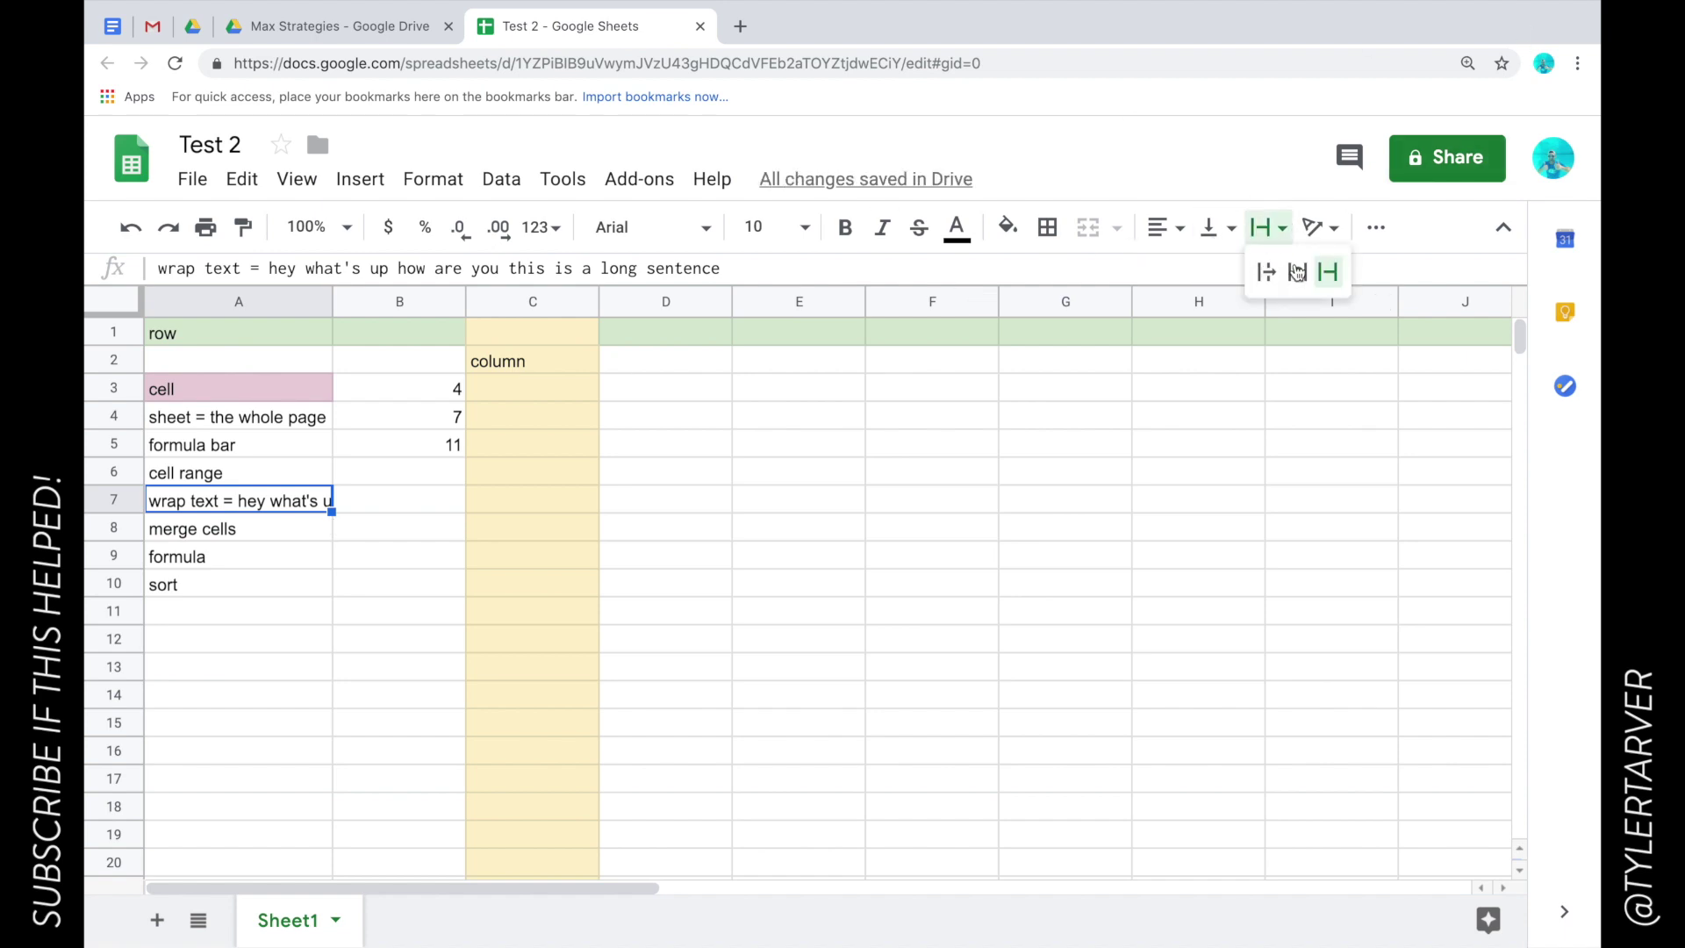
{"action": "left_click", "coordinate": [1300, 273]}
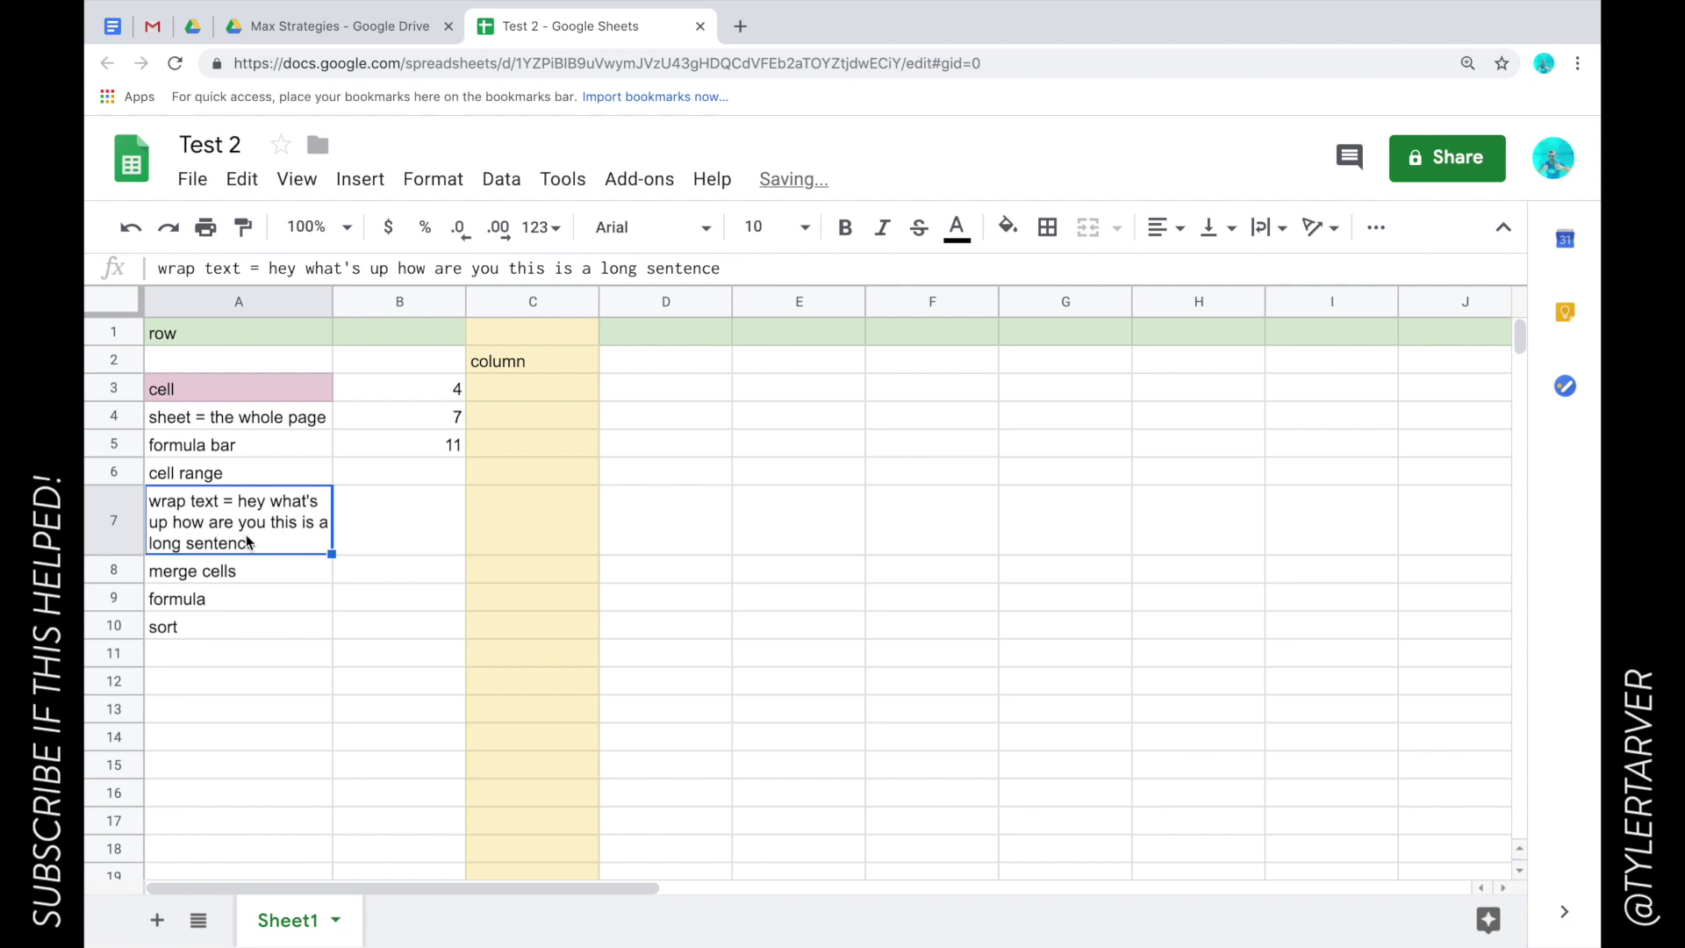
Merge cells A8 through E8 into one long cell.
{"action": "left_click", "coordinate": [303, 579]}
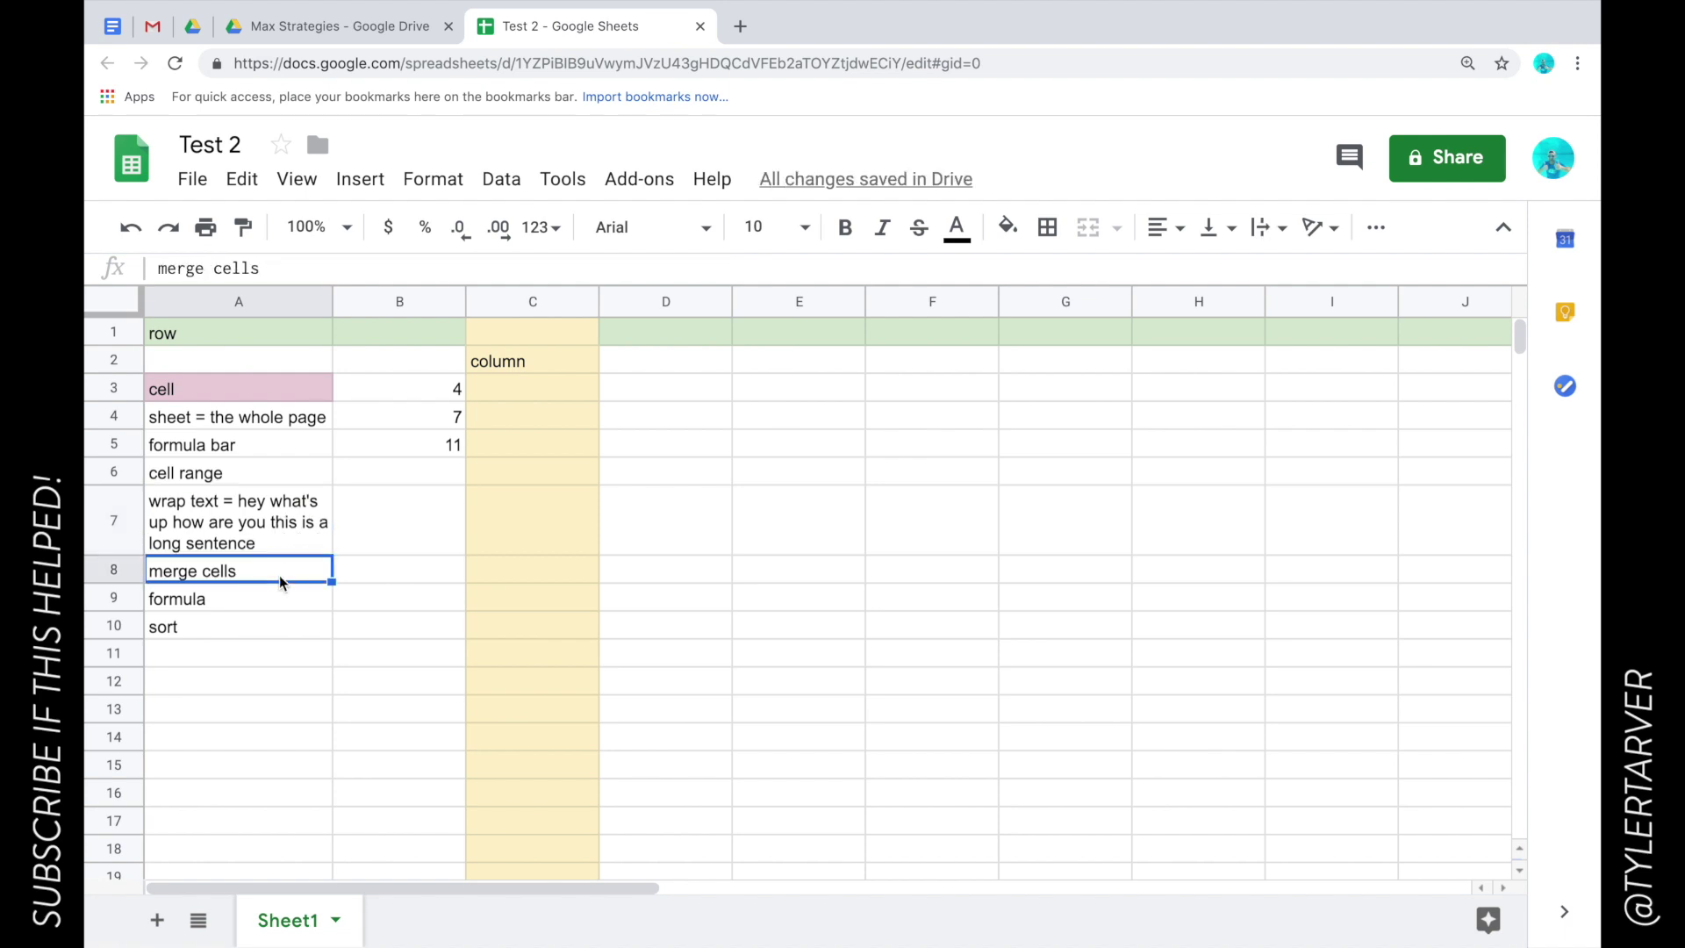
{"action": "left_click", "coordinate": [660, 570]}
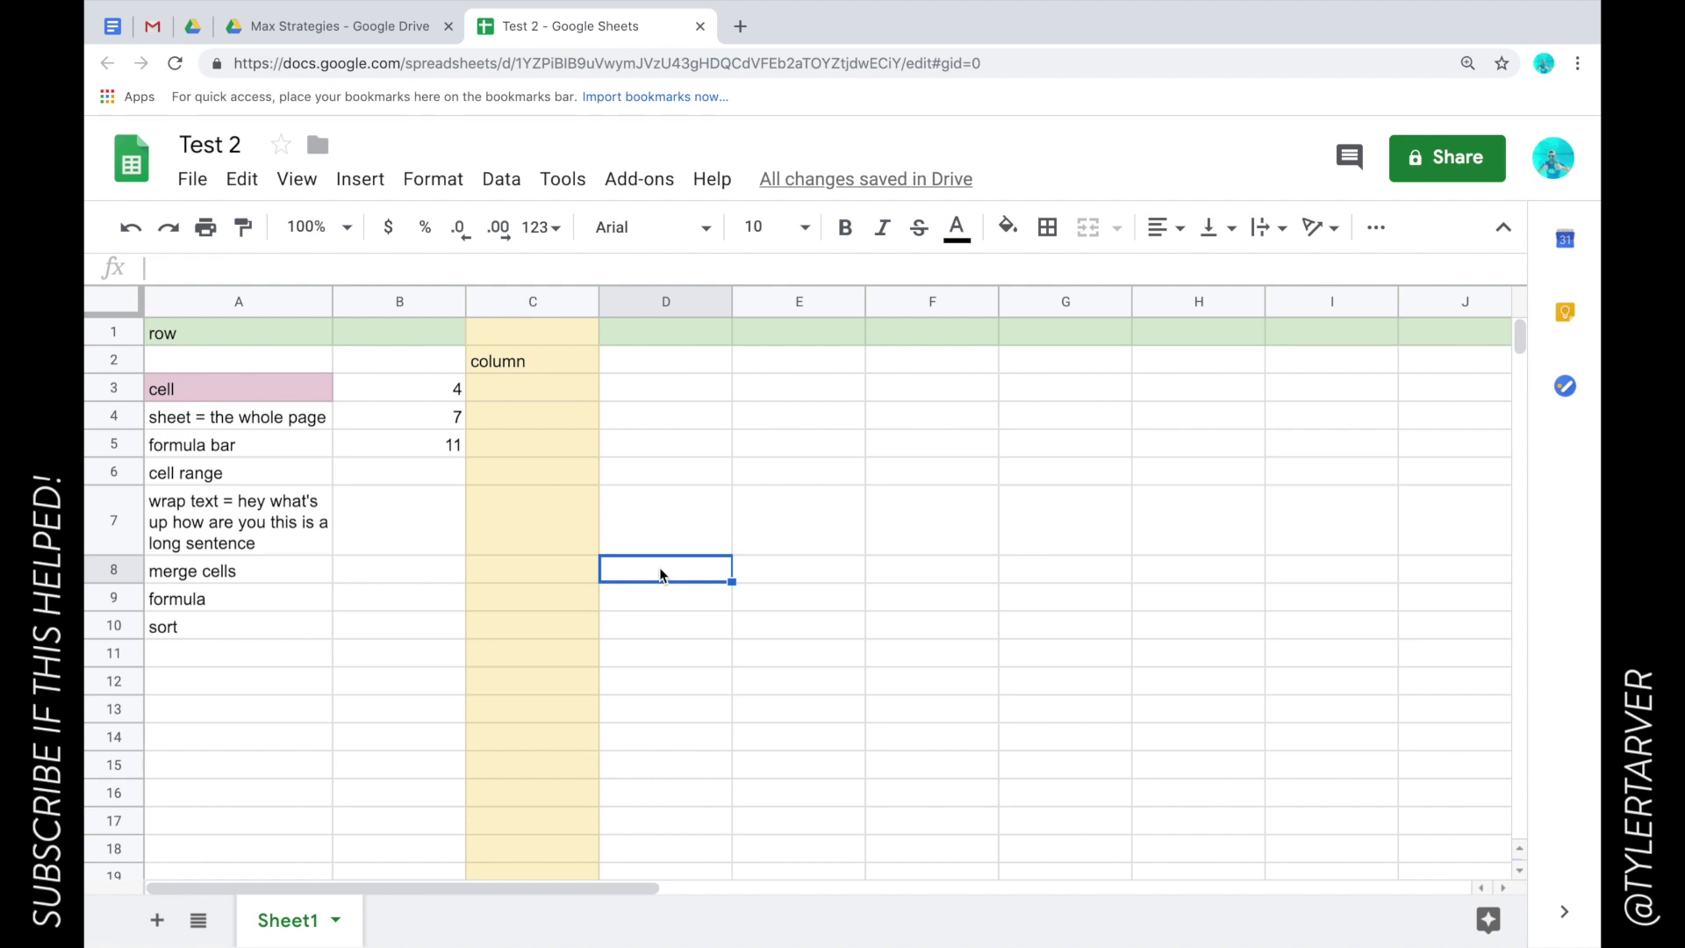
{"action": "left_click", "coordinate": [767, 671]}
{"action": "left_click_drag", "start_coordinate": [213, 577], "coordinate": [753, 583]}
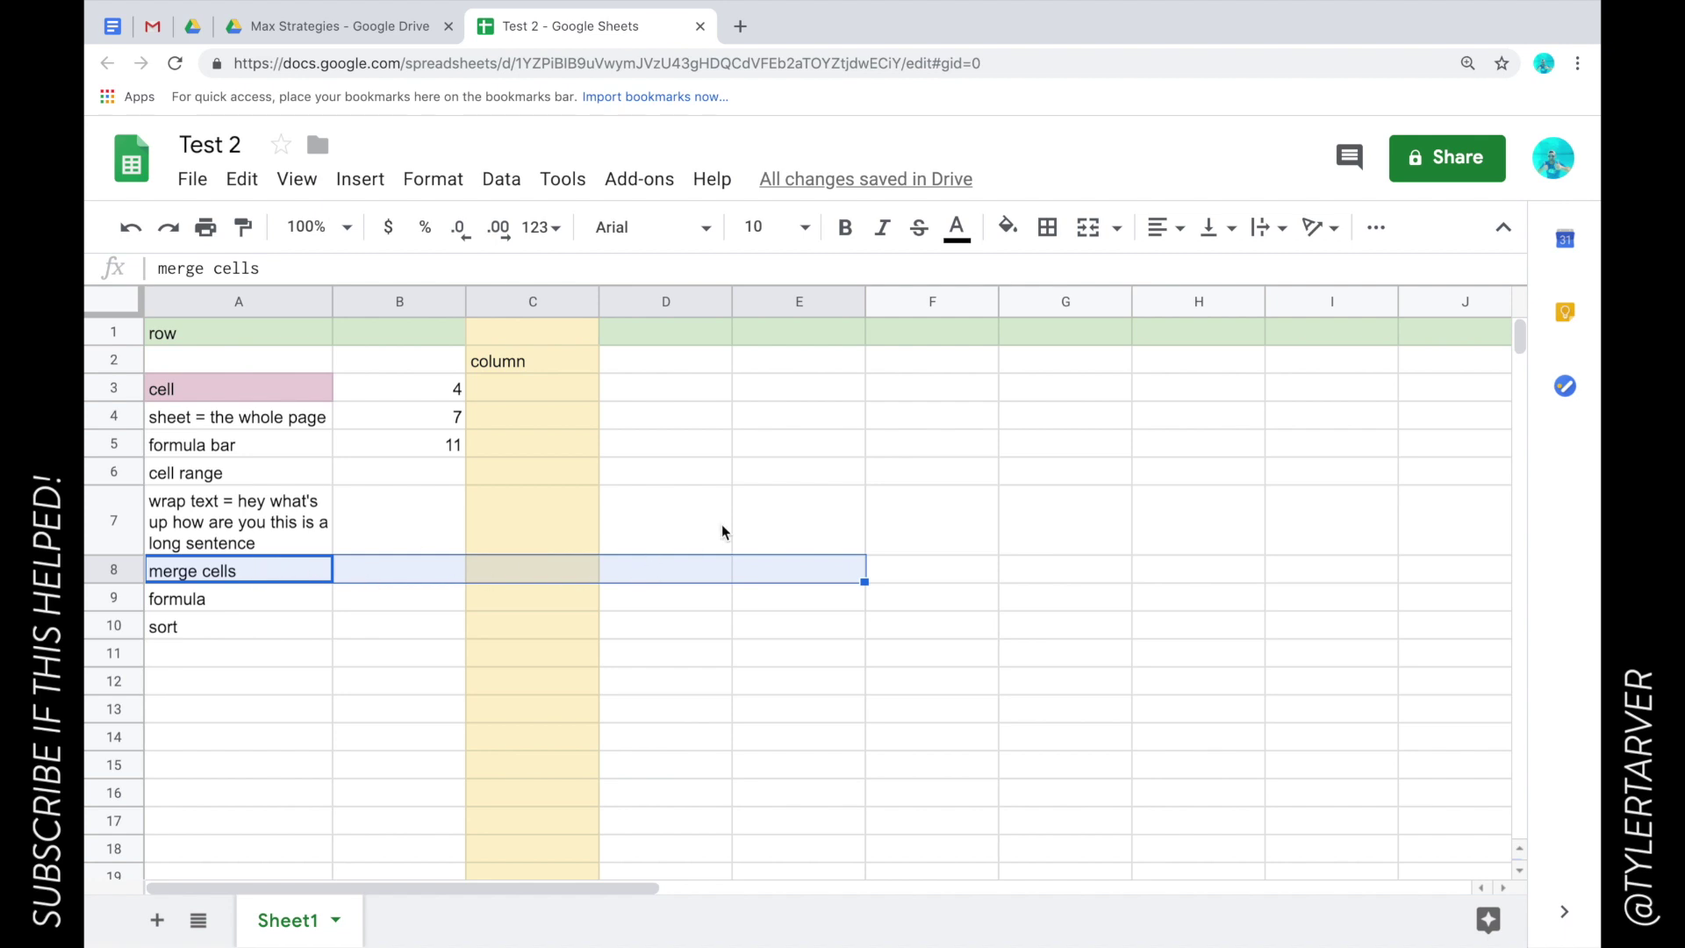
{"action": "left_click", "coordinate": [1093, 230]}
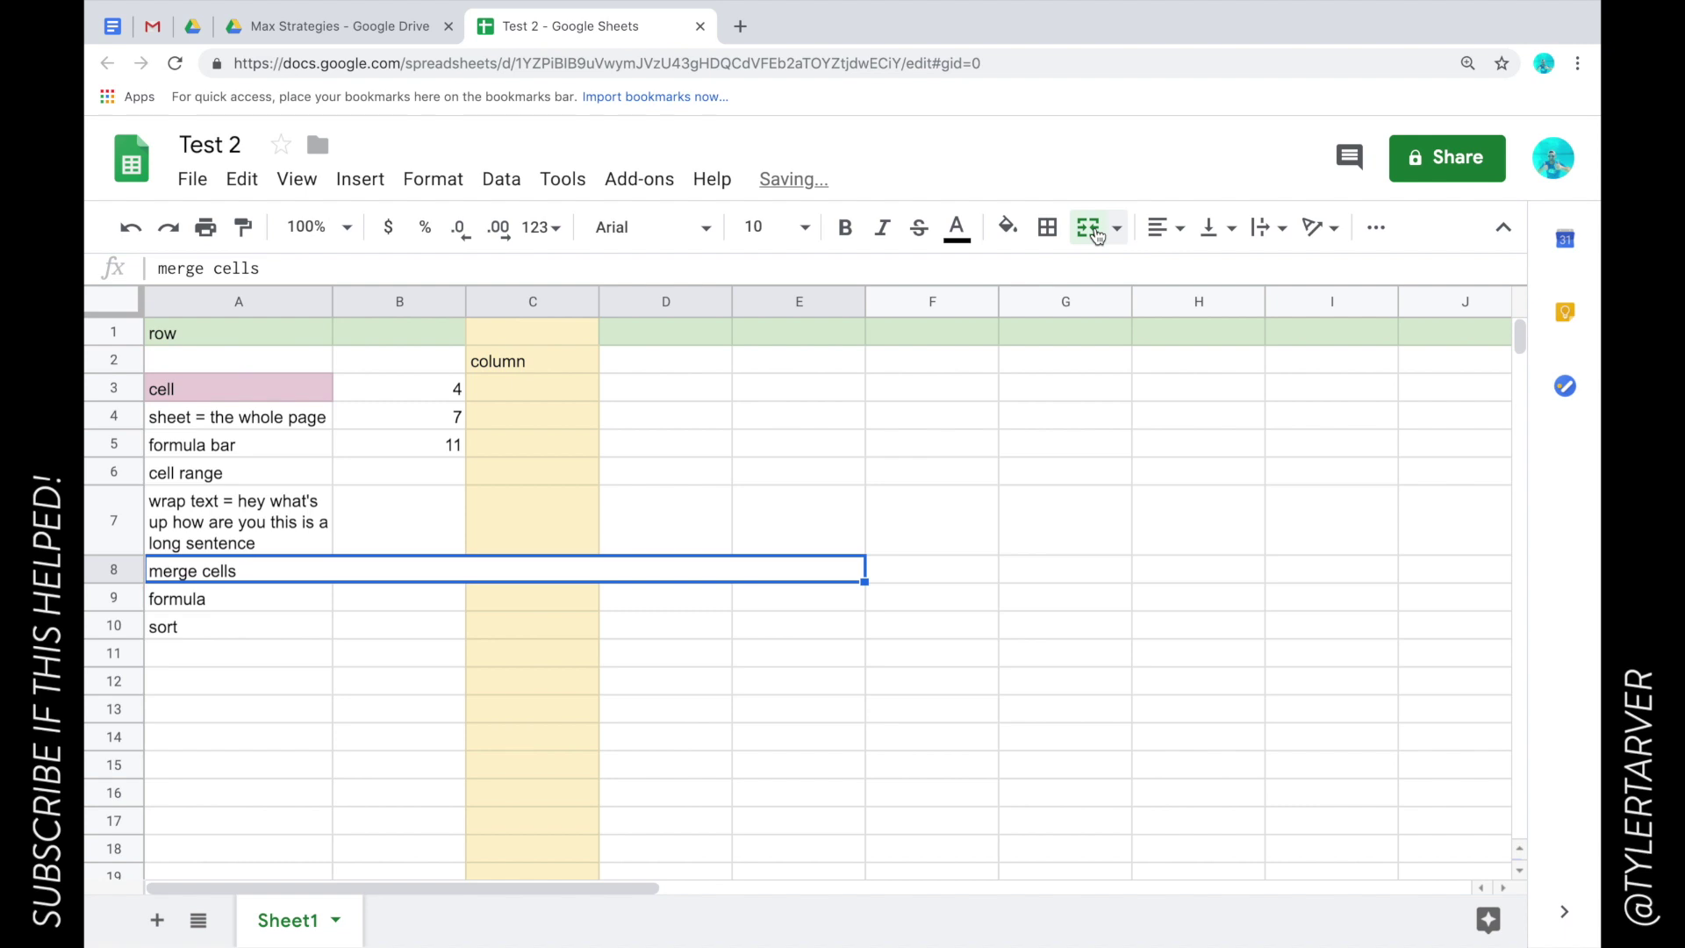
Append '- one long cell' to the merged cell's text, undoing an accidental deletion.
{"action": "left_click", "coordinate": [502, 621]}
{"action": "double_click", "coordinate": [389, 573]}
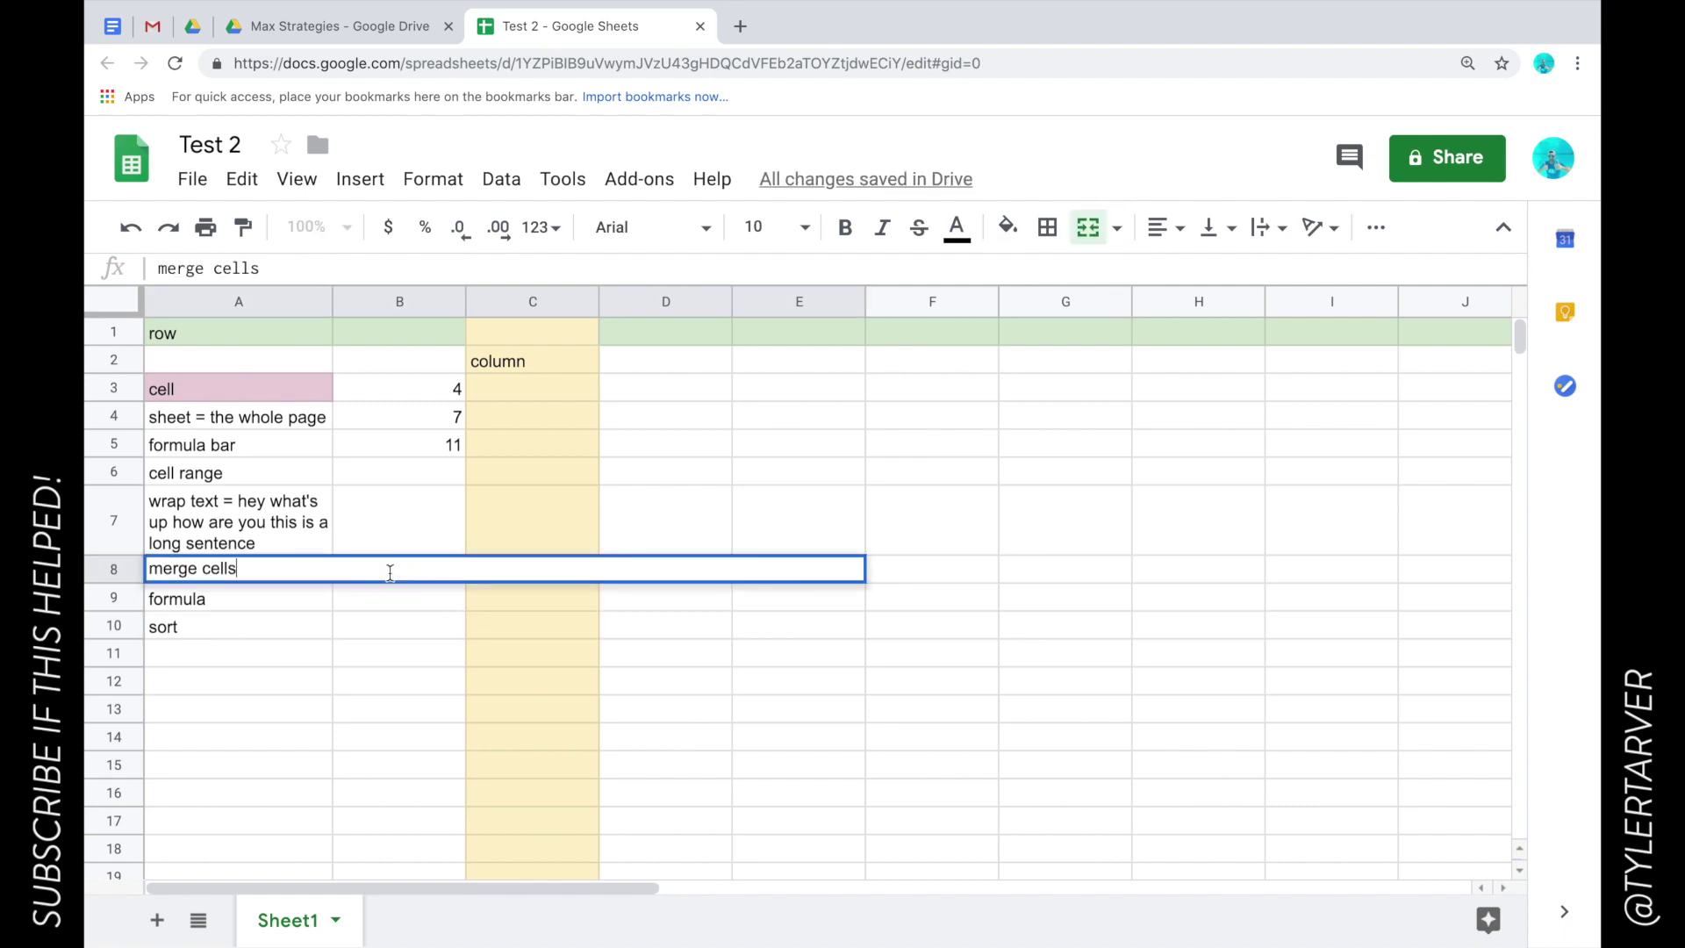
{"action": "type", "text": "- one long cell"}
{"action": "left_click", "coordinate": [386, 594]}
{"action": "left_click", "coordinate": [374, 575]}
{"action": "key", "text": "Delete"}
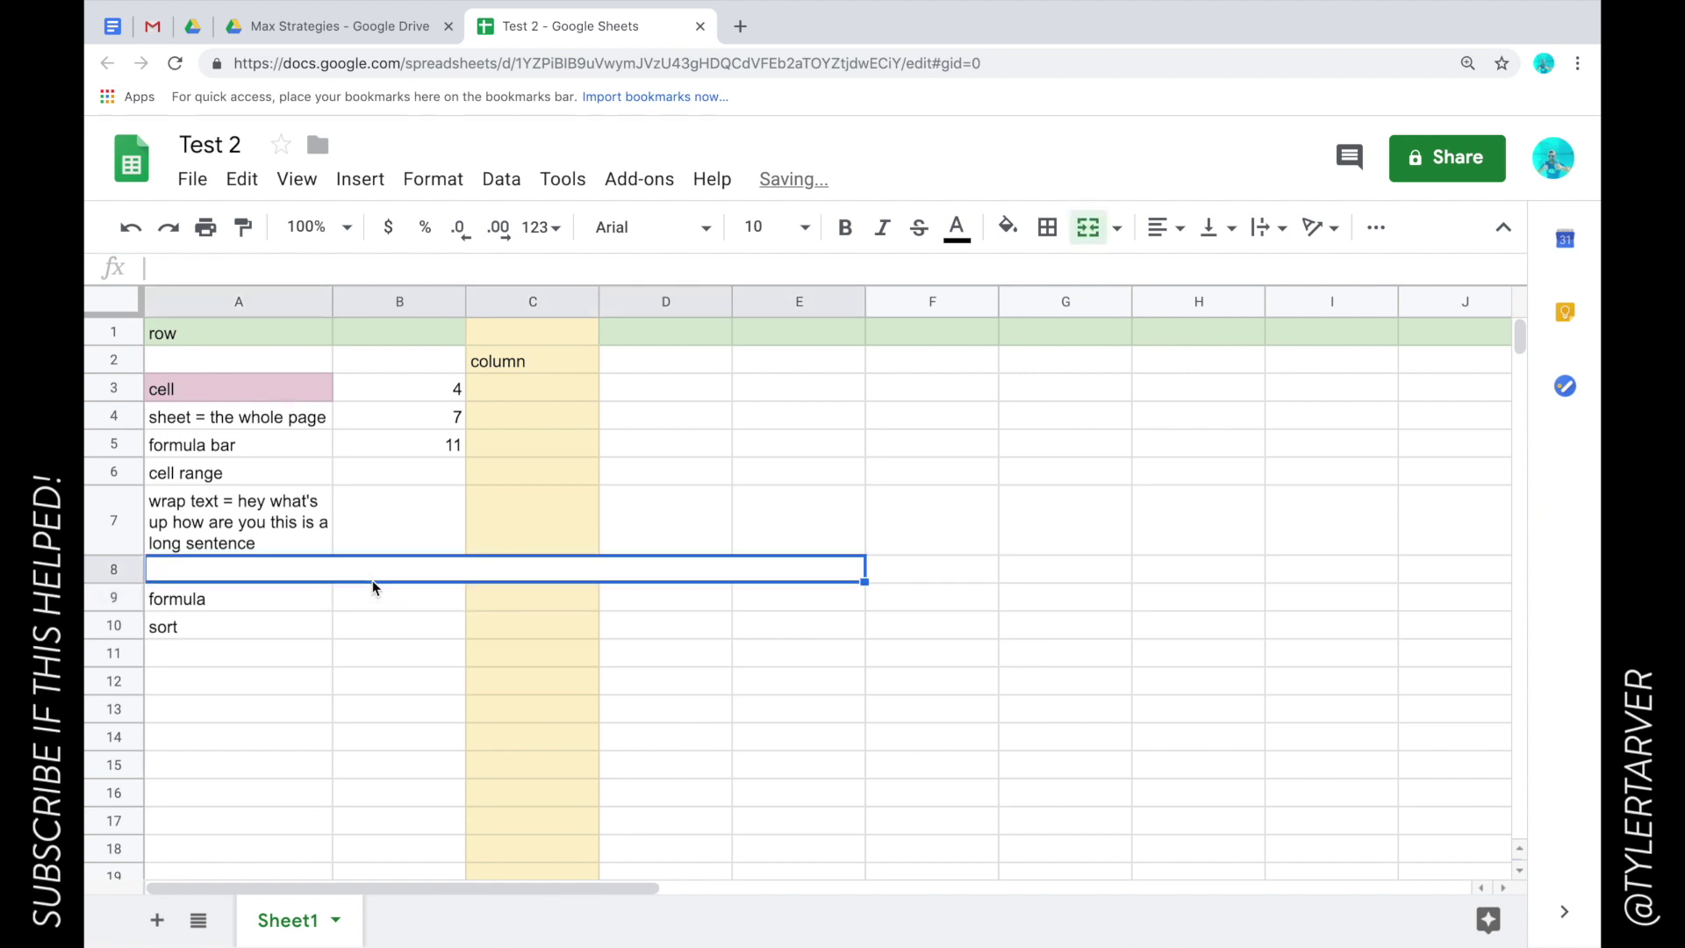
{"action": "left_click", "coordinate": [373, 624]}
{"action": "key", "text": "ctrl+z"}
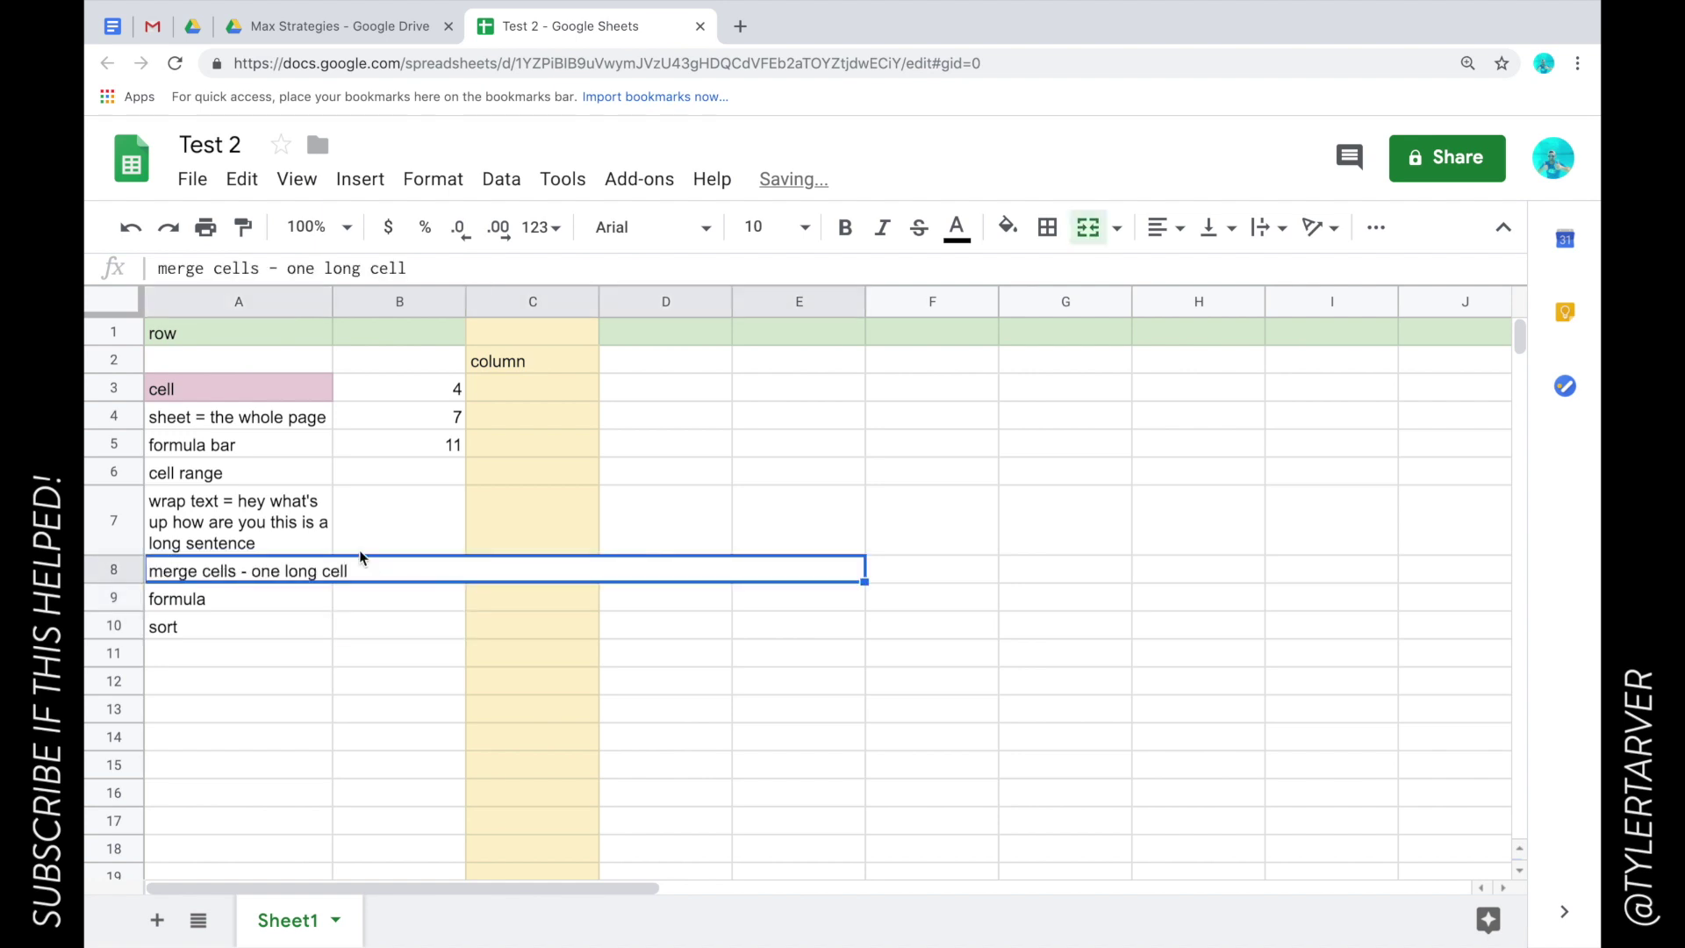
Give the merged A8:E8 cell a red fill.
{"action": "left_click", "coordinate": [1009, 227]}
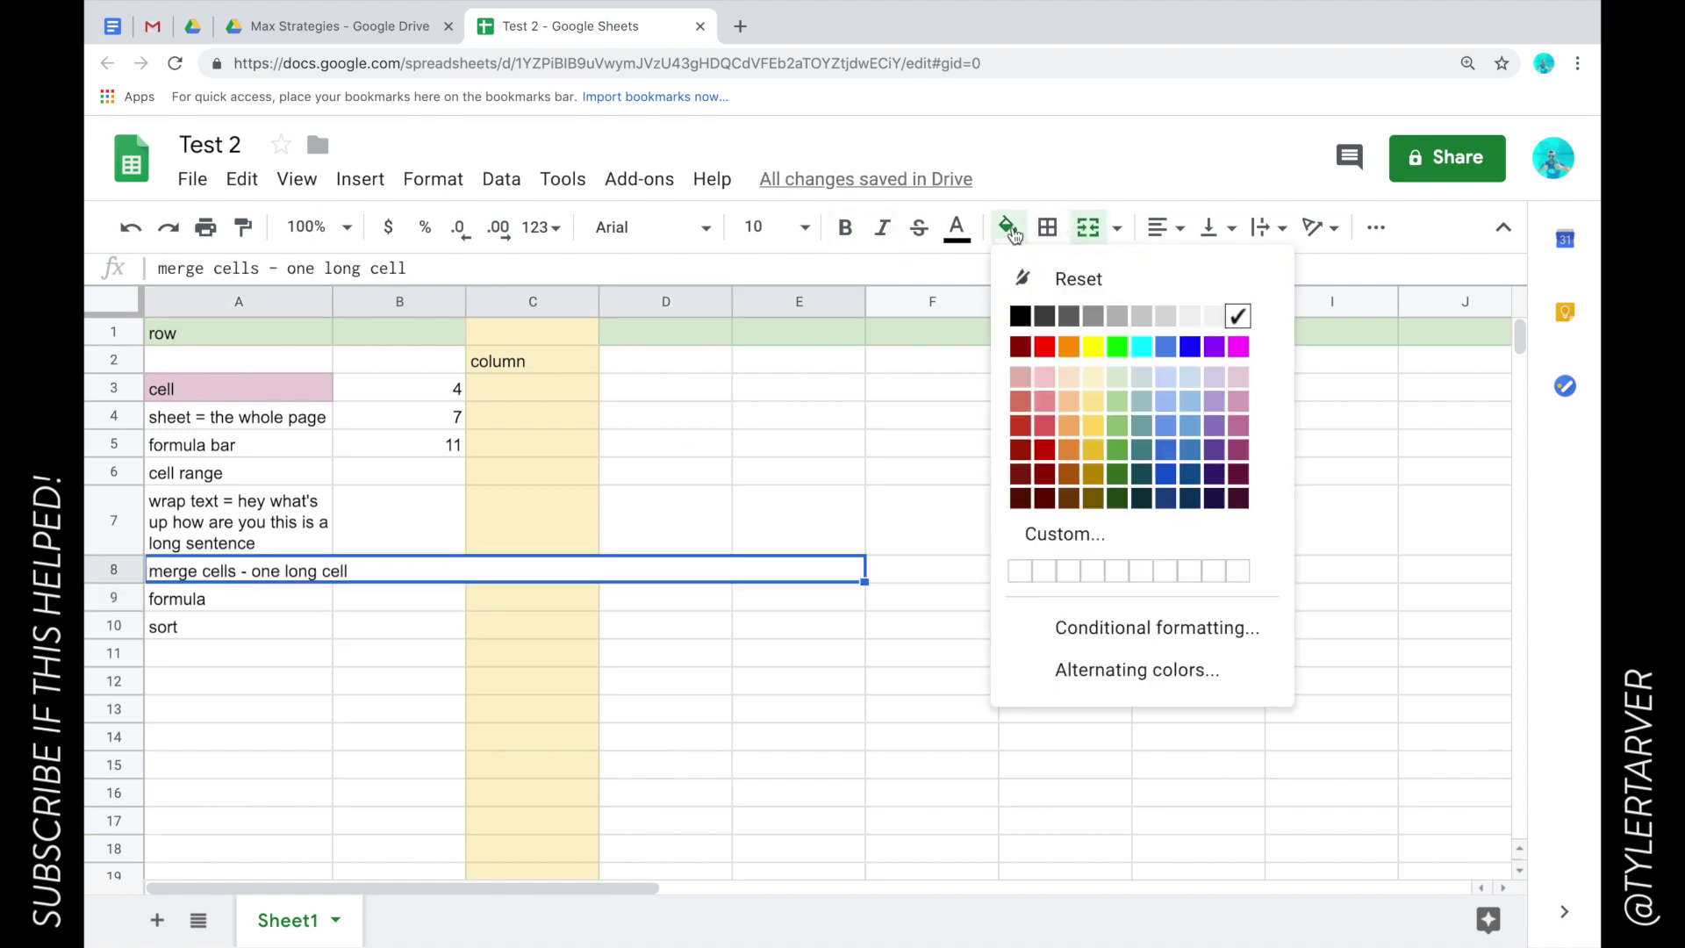
{"action": "left_click", "coordinate": [1029, 413]}
{"action": "left_click", "coordinate": [452, 733]}
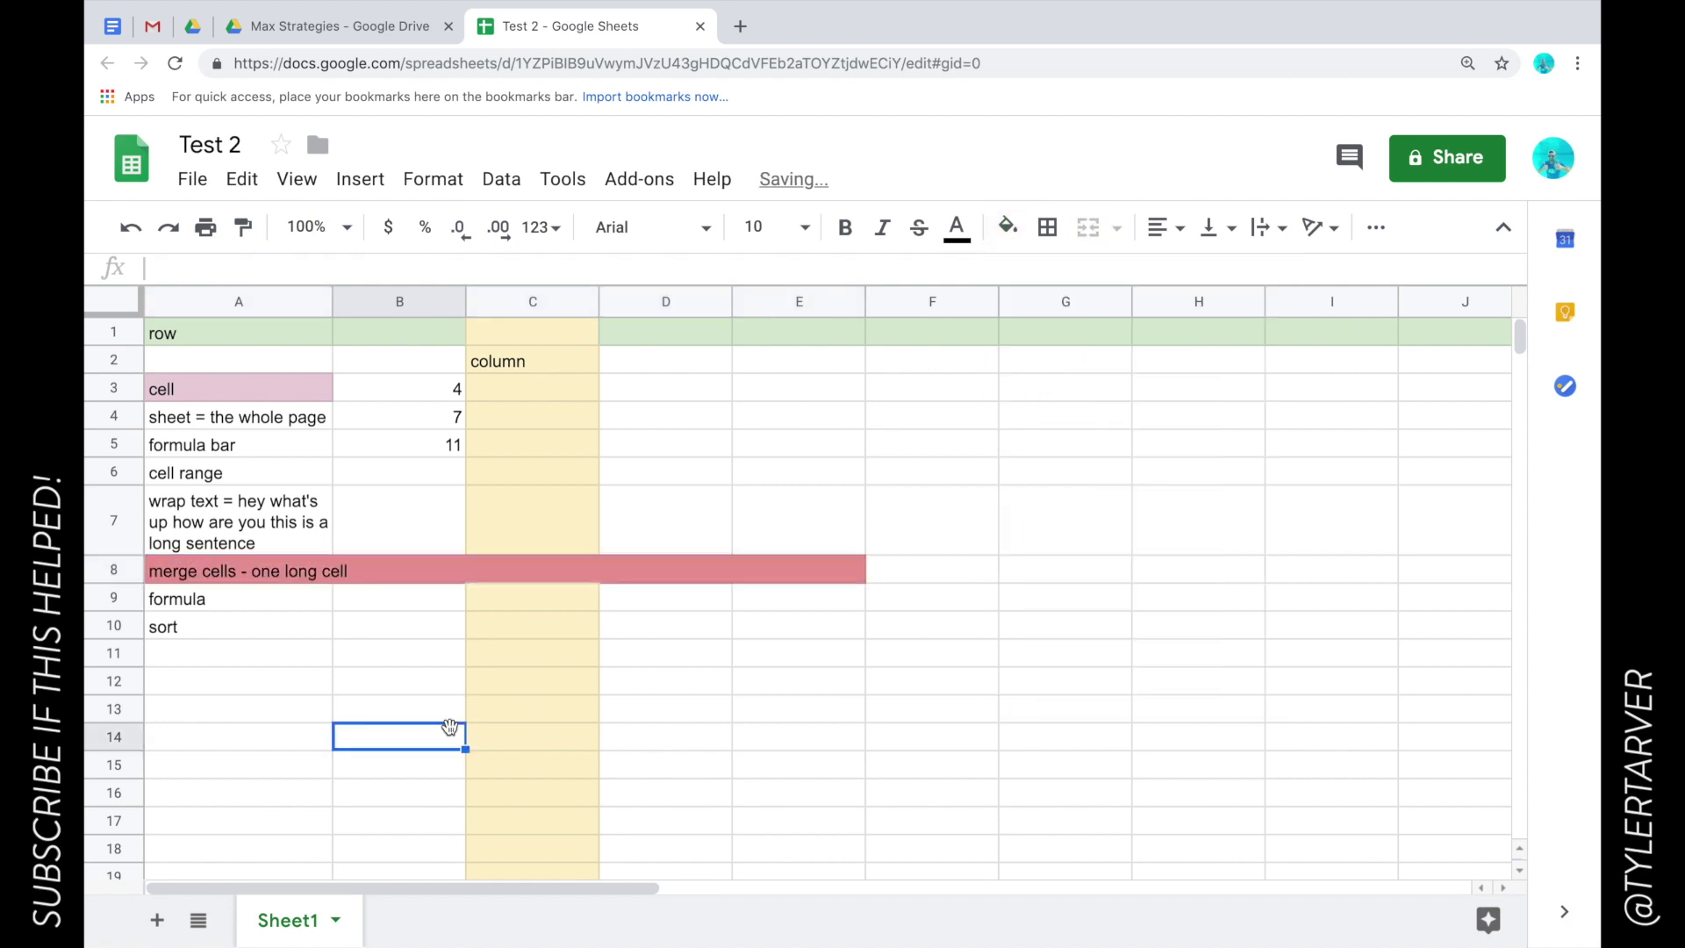
{"action": "left_click", "coordinate": [296, 602]}
{"action": "left_click", "coordinate": [551, 548]}
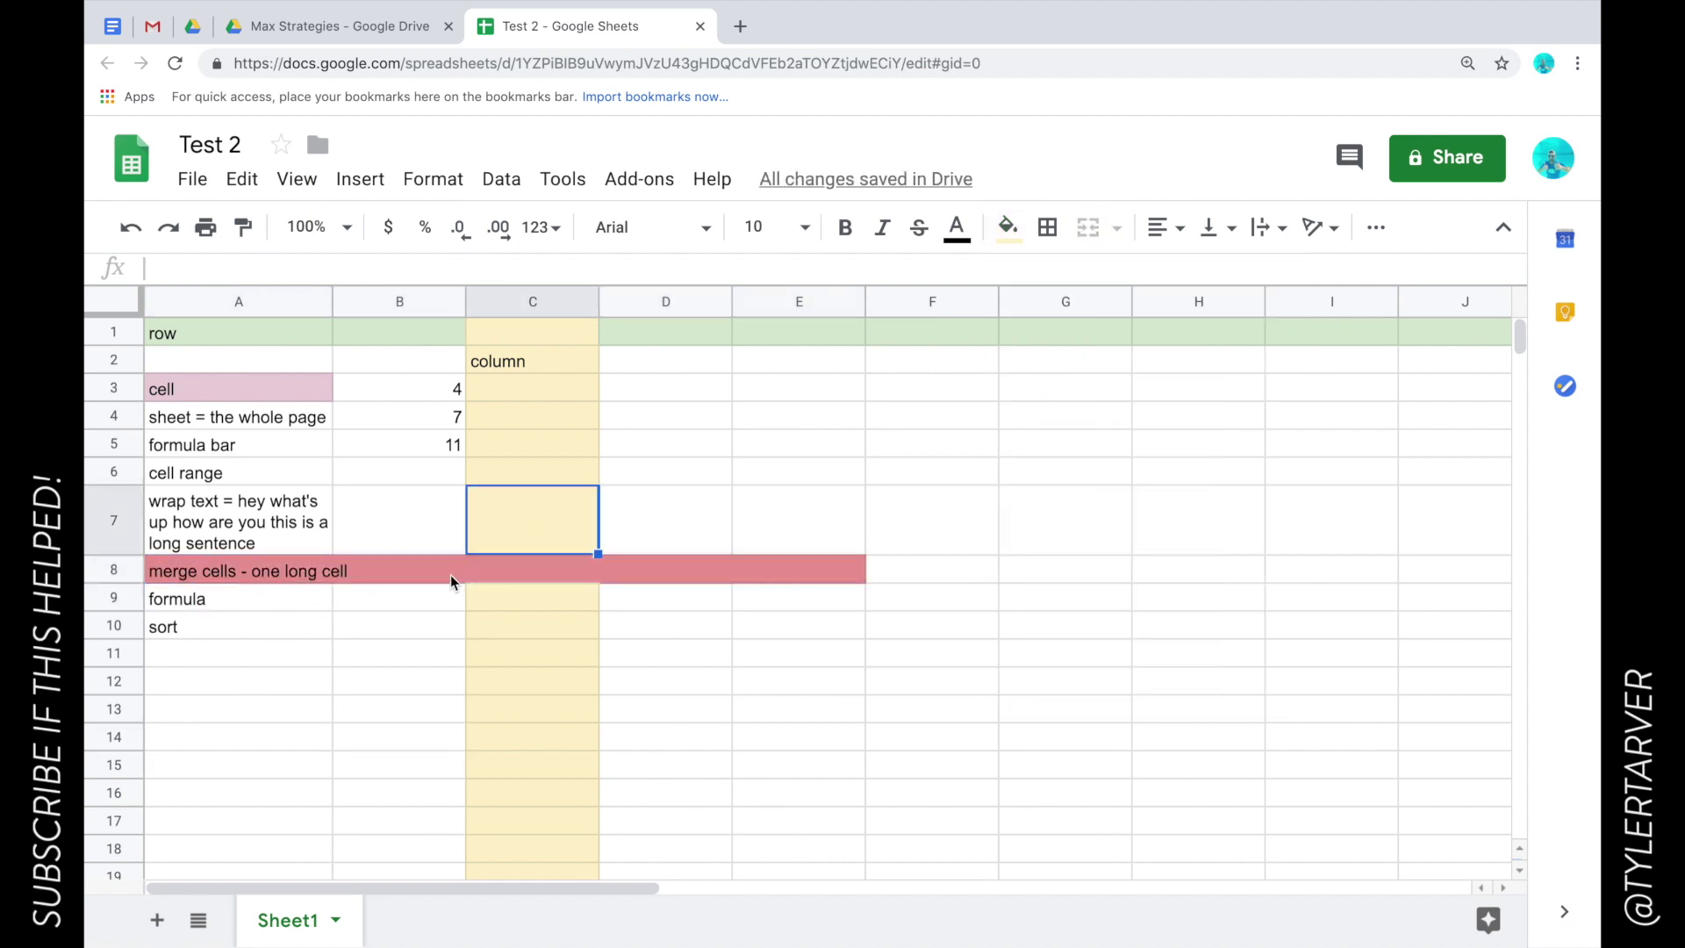
{"action": "left_click", "coordinate": [451, 576]}
{"action": "left_click", "coordinate": [500, 523]}
{"action": "left_click", "coordinate": [657, 520]}
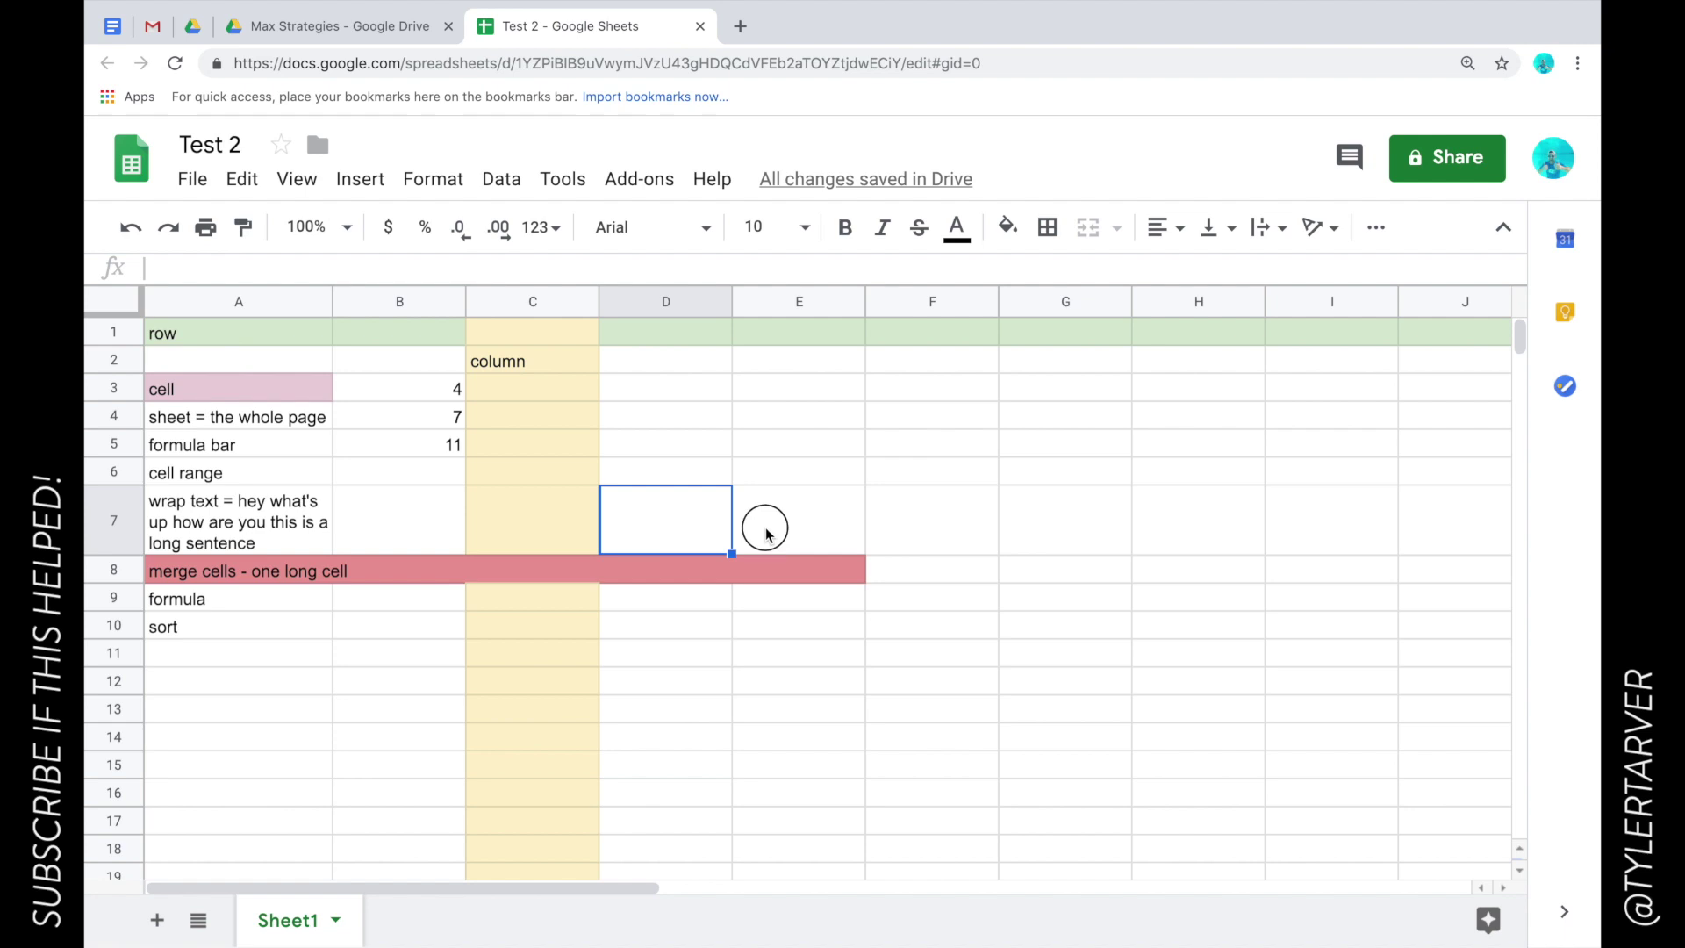
{"action": "left_click", "coordinate": [763, 527]}
{"action": "left_click", "coordinate": [282, 597]}
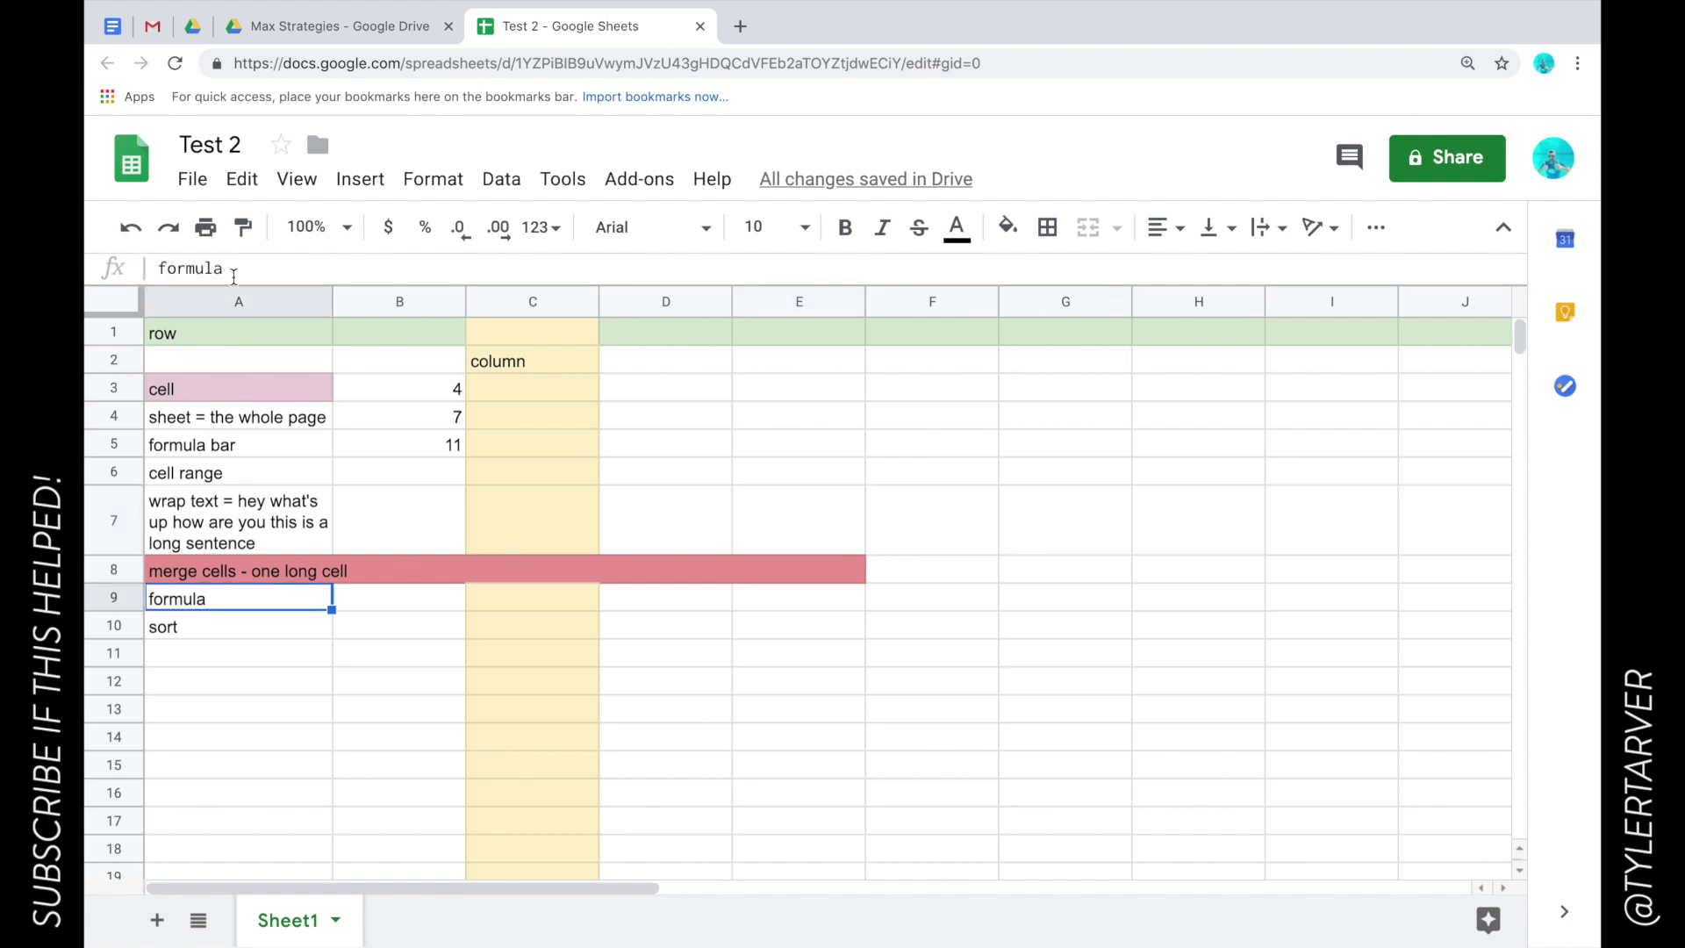
Check the formula in B5, then enter 6, 3, 7, 8 and 54 into F4:F8.
{"action": "left_click", "coordinate": [400, 437]}
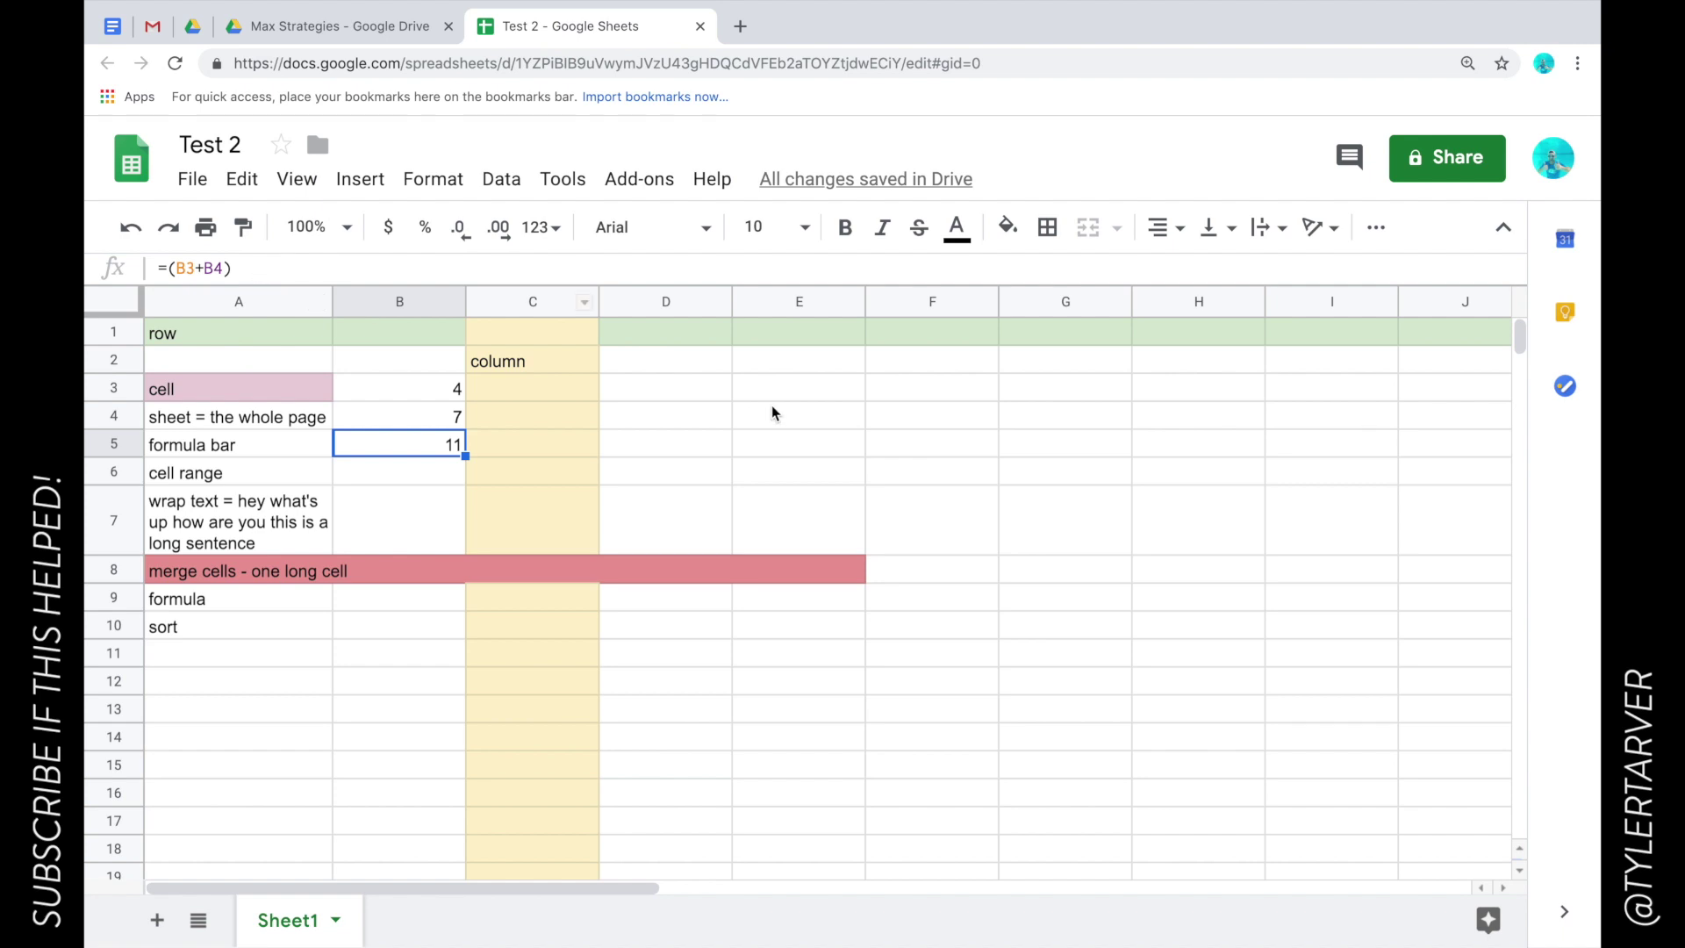
{"action": "left_click", "coordinate": [914, 421]}
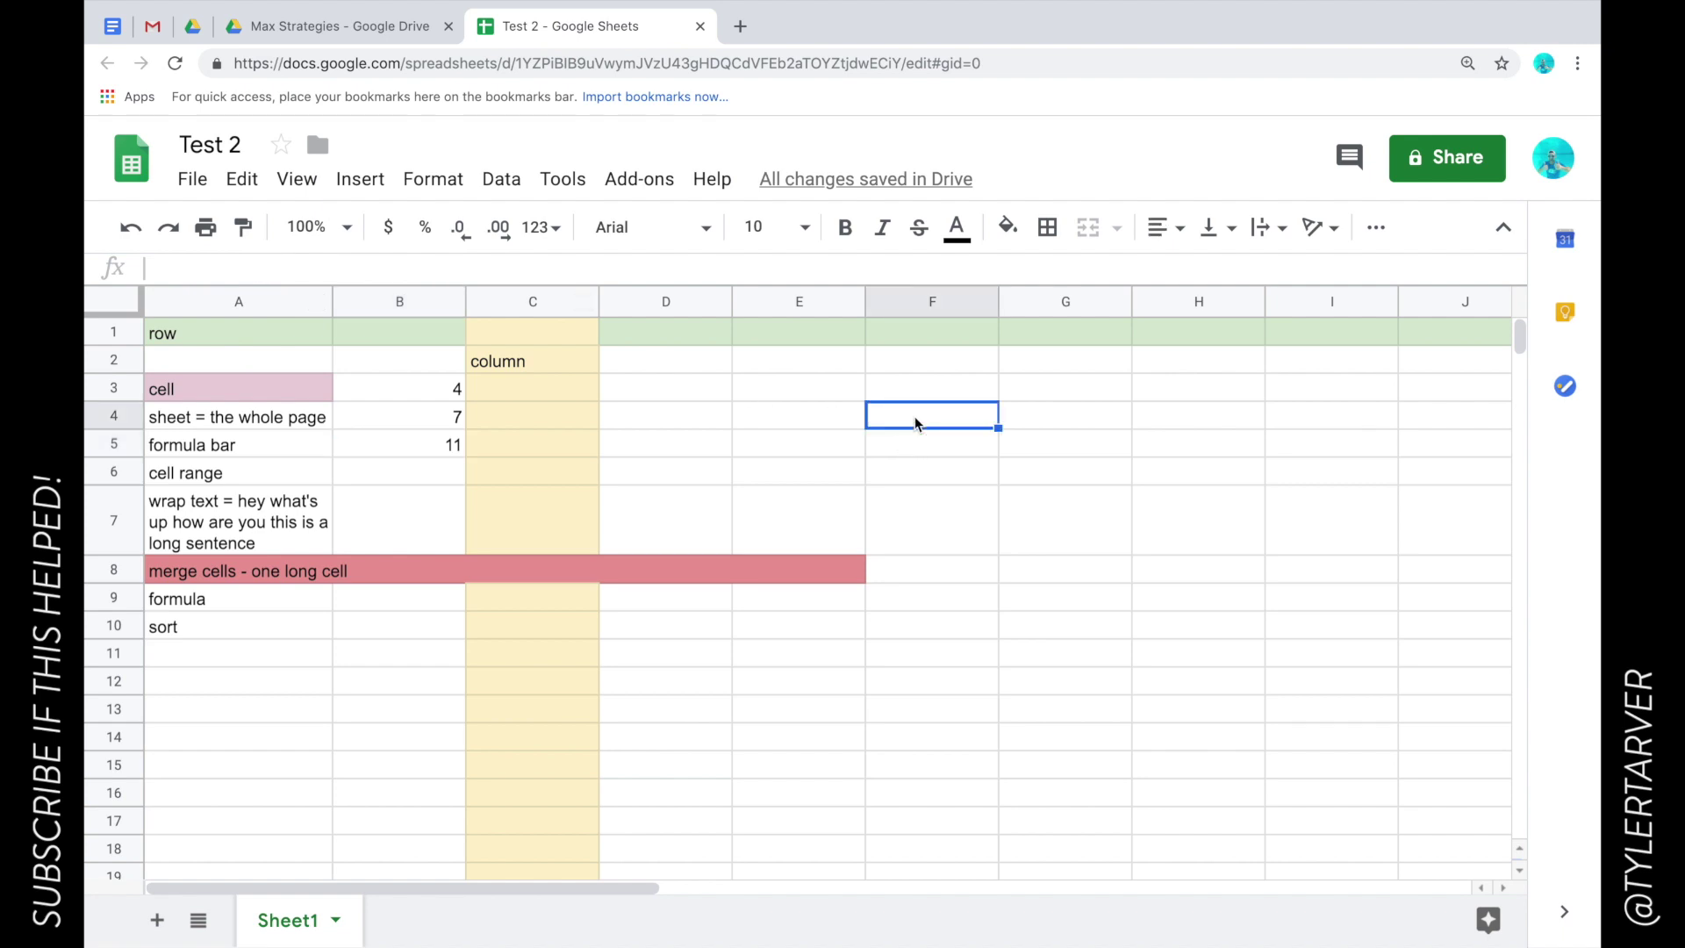
{"action": "type", "text": "6"}
{"action": "key", "text": "Return"}
{"action": "type", "text": "3"}
{"action": "key", "text": "Return"}
{"action": "type", "text": "7"}
{"action": "key", "text": "Return"}
{"action": "type", "text": "8"}
{"action": "key", "text": "Return"}
{"action": "type", "text": "54"}
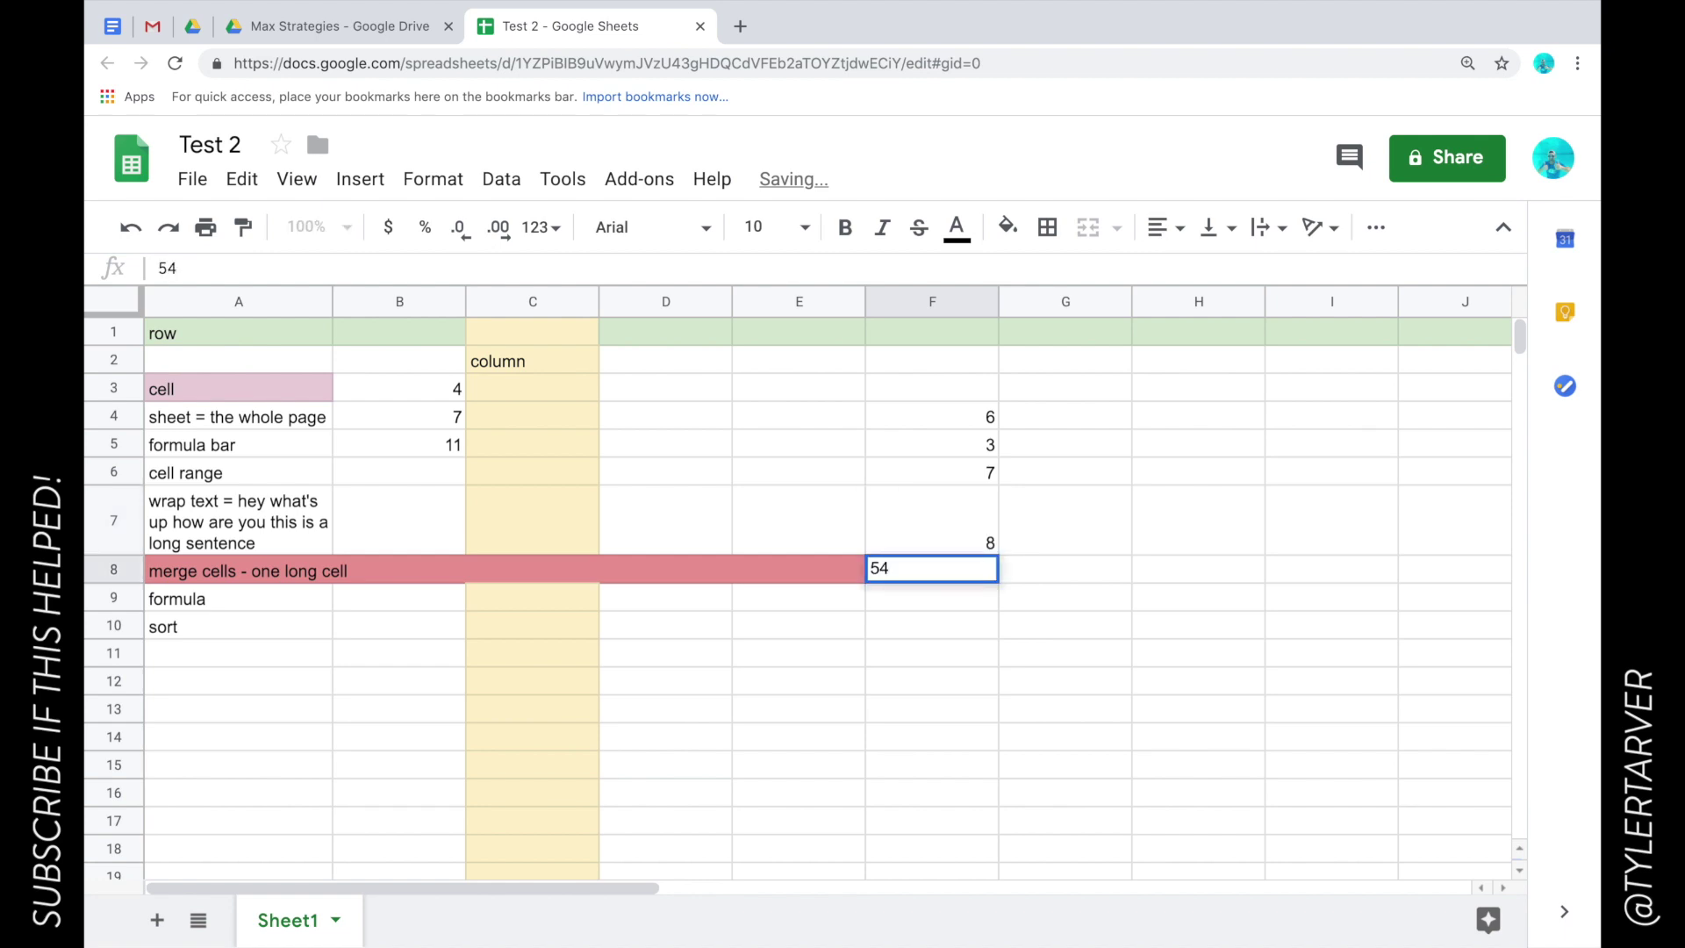
{"action": "key", "text": "Return"}
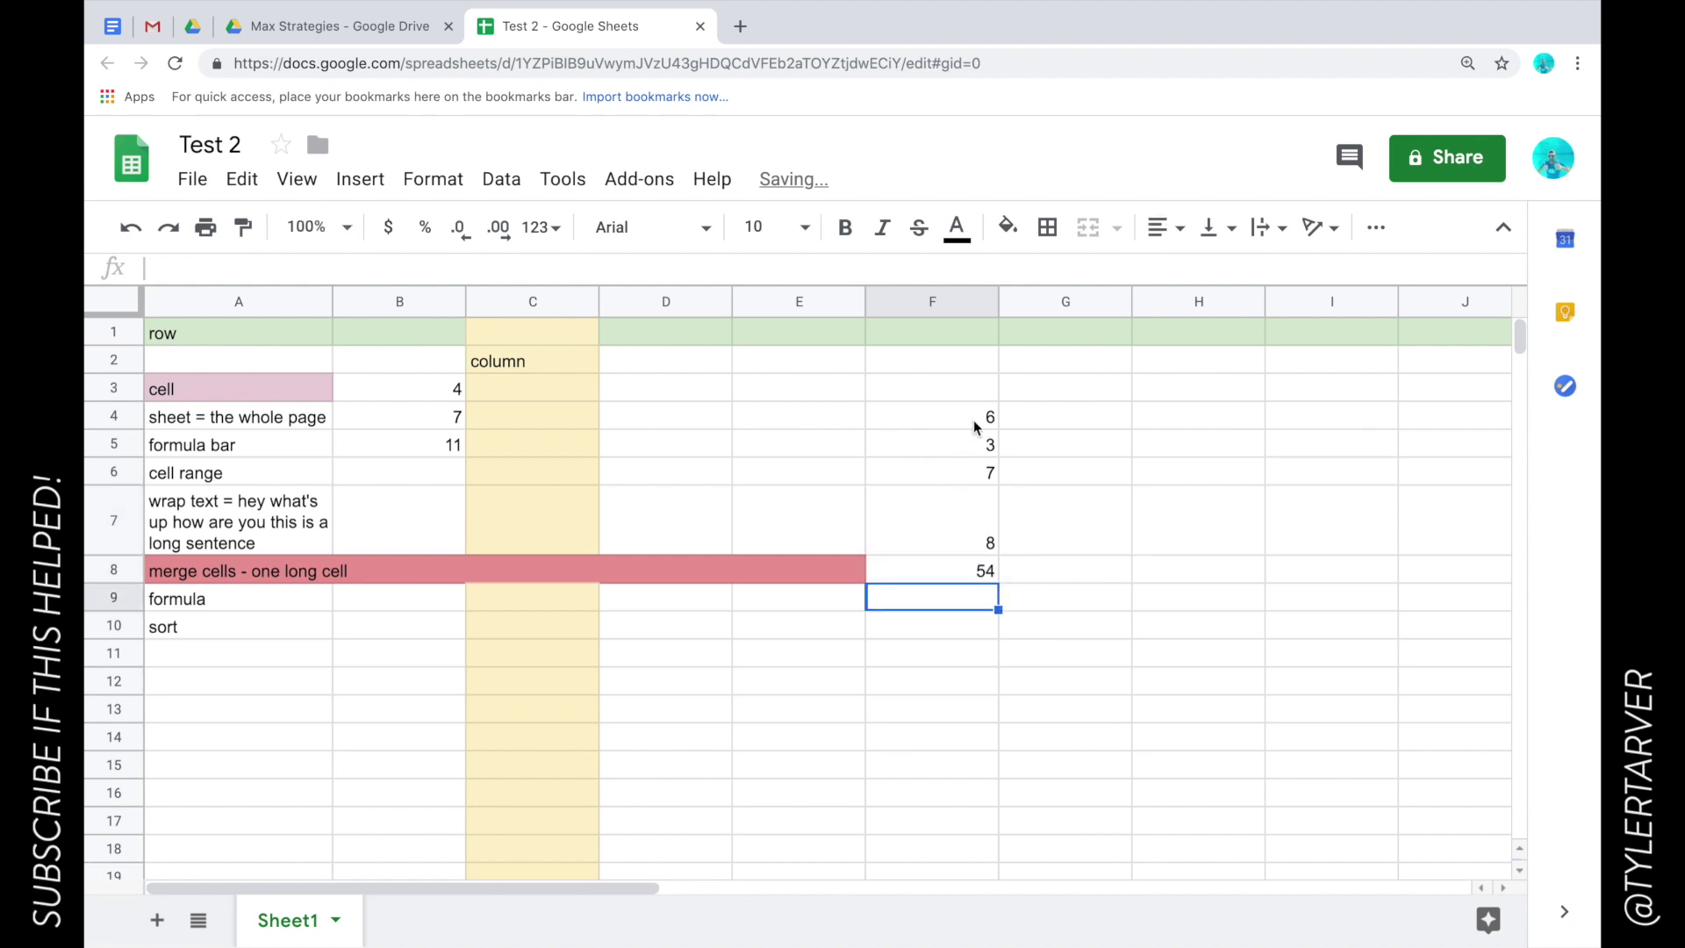
Insert a SUM of F4:F8 into F9 from the toolbar's function list.
{"action": "left_click_drag", "start_coordinate": [976, 420], "coordinate": [986, 580]}
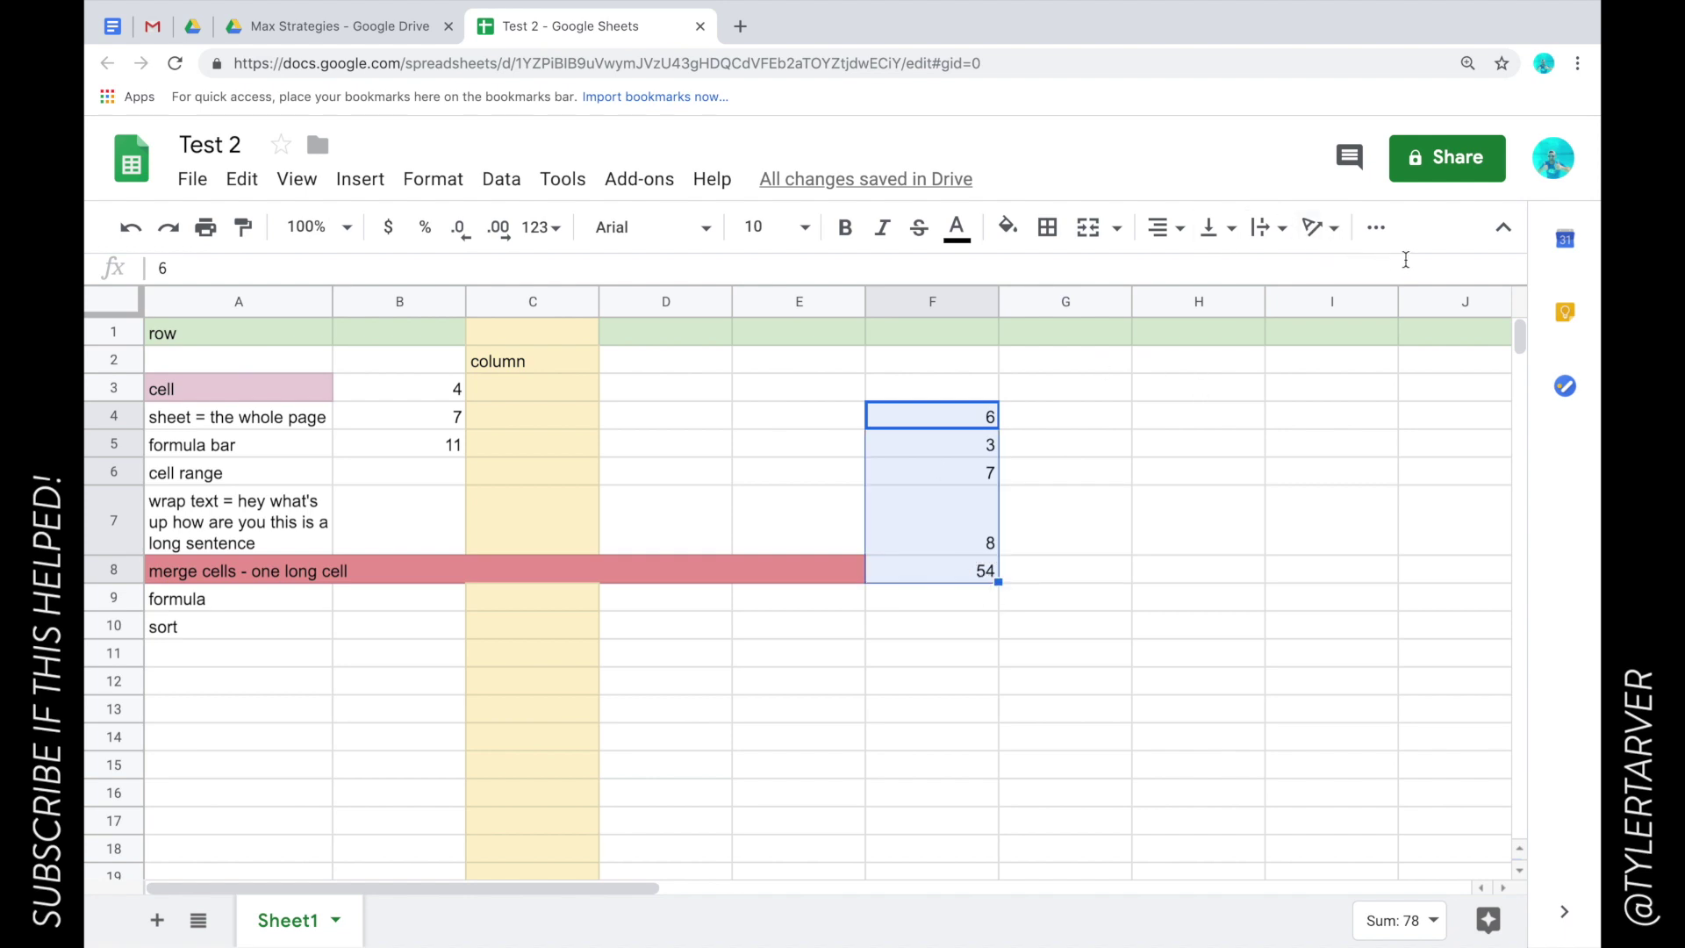
{"action": "left_click", "coordinate": [1379, 230]}
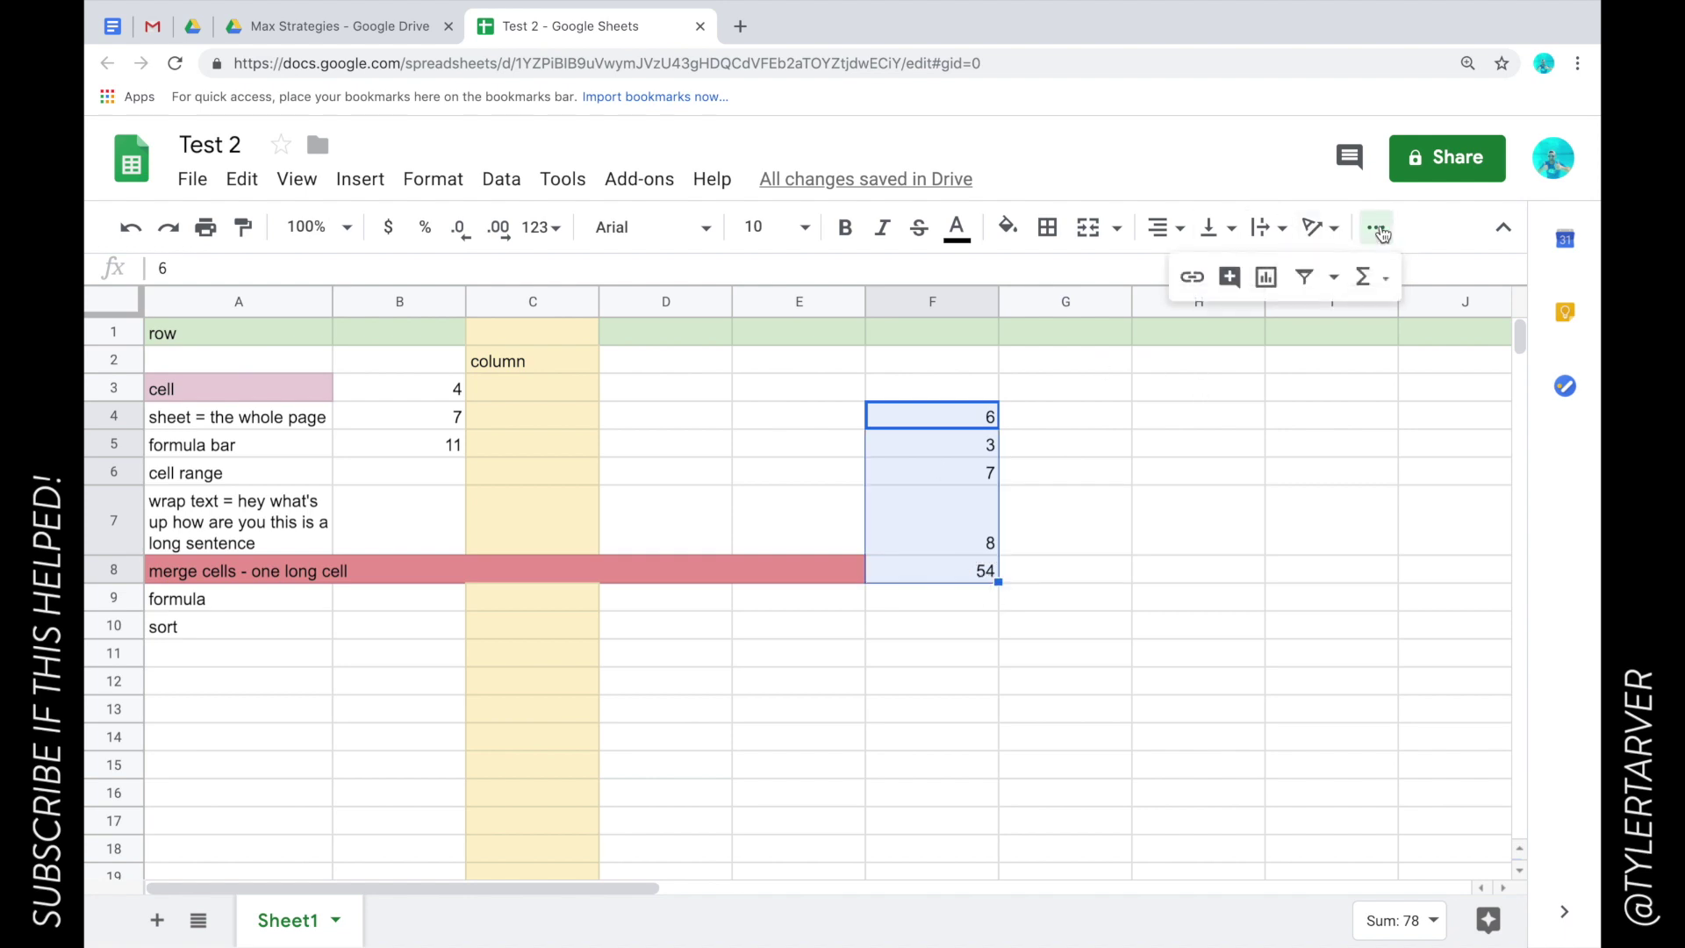
{"action": "left_click", "coordinate": [1372, 290]}
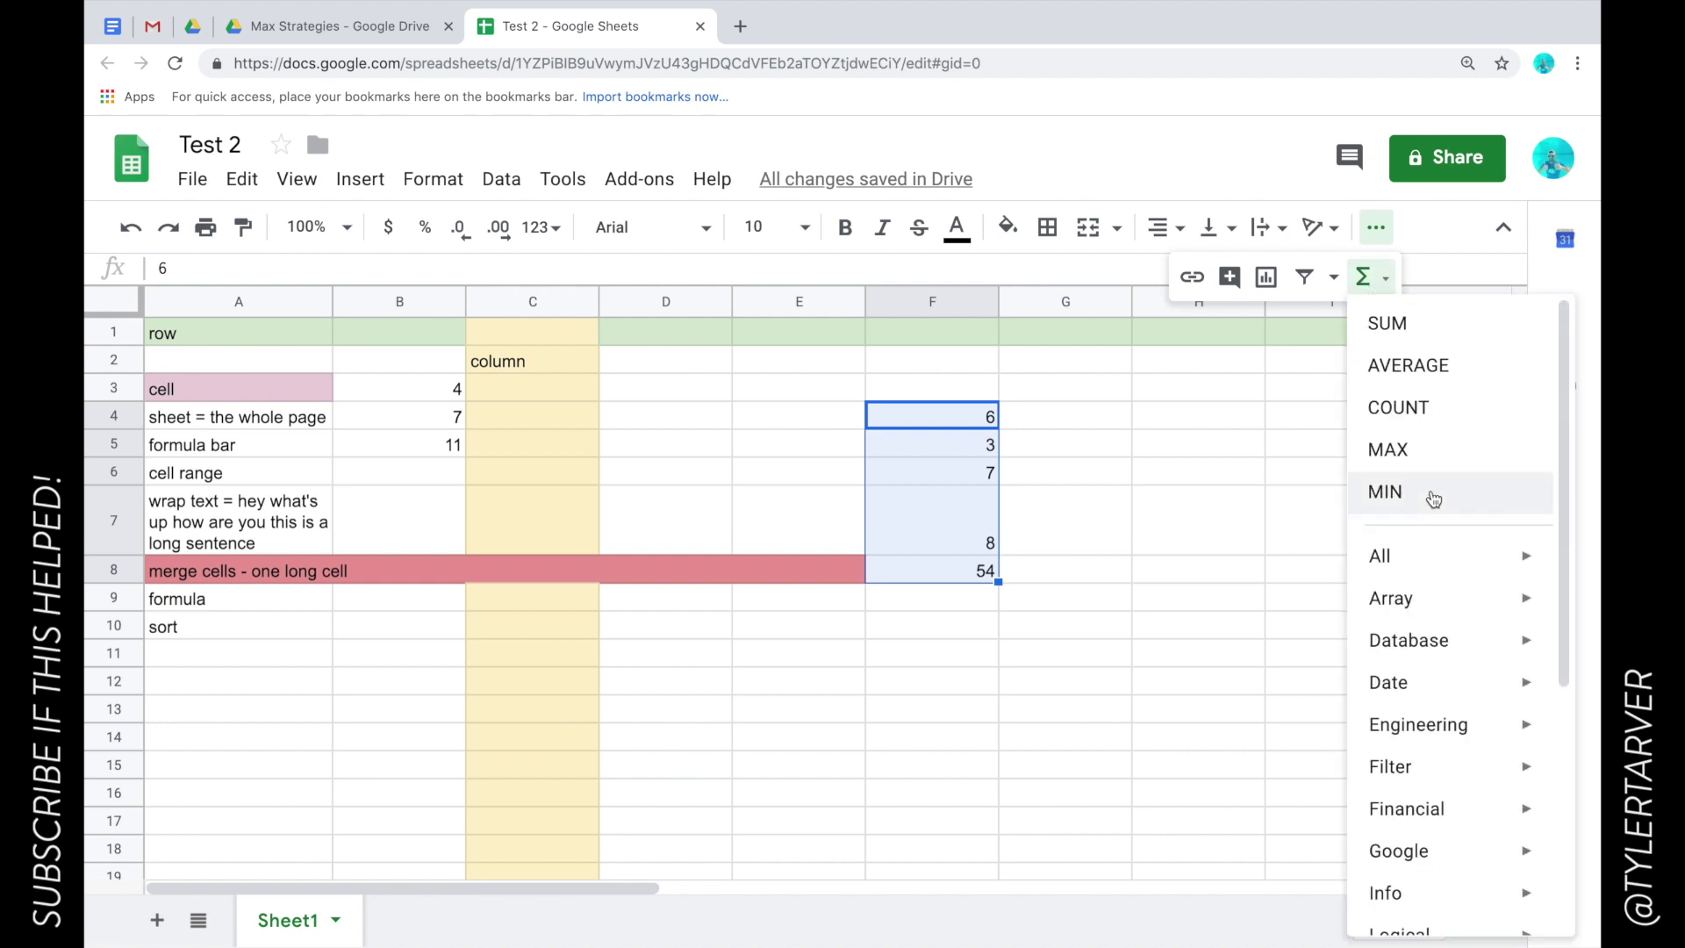
{"action": "left_click", "coordinate": [1440, 327]}
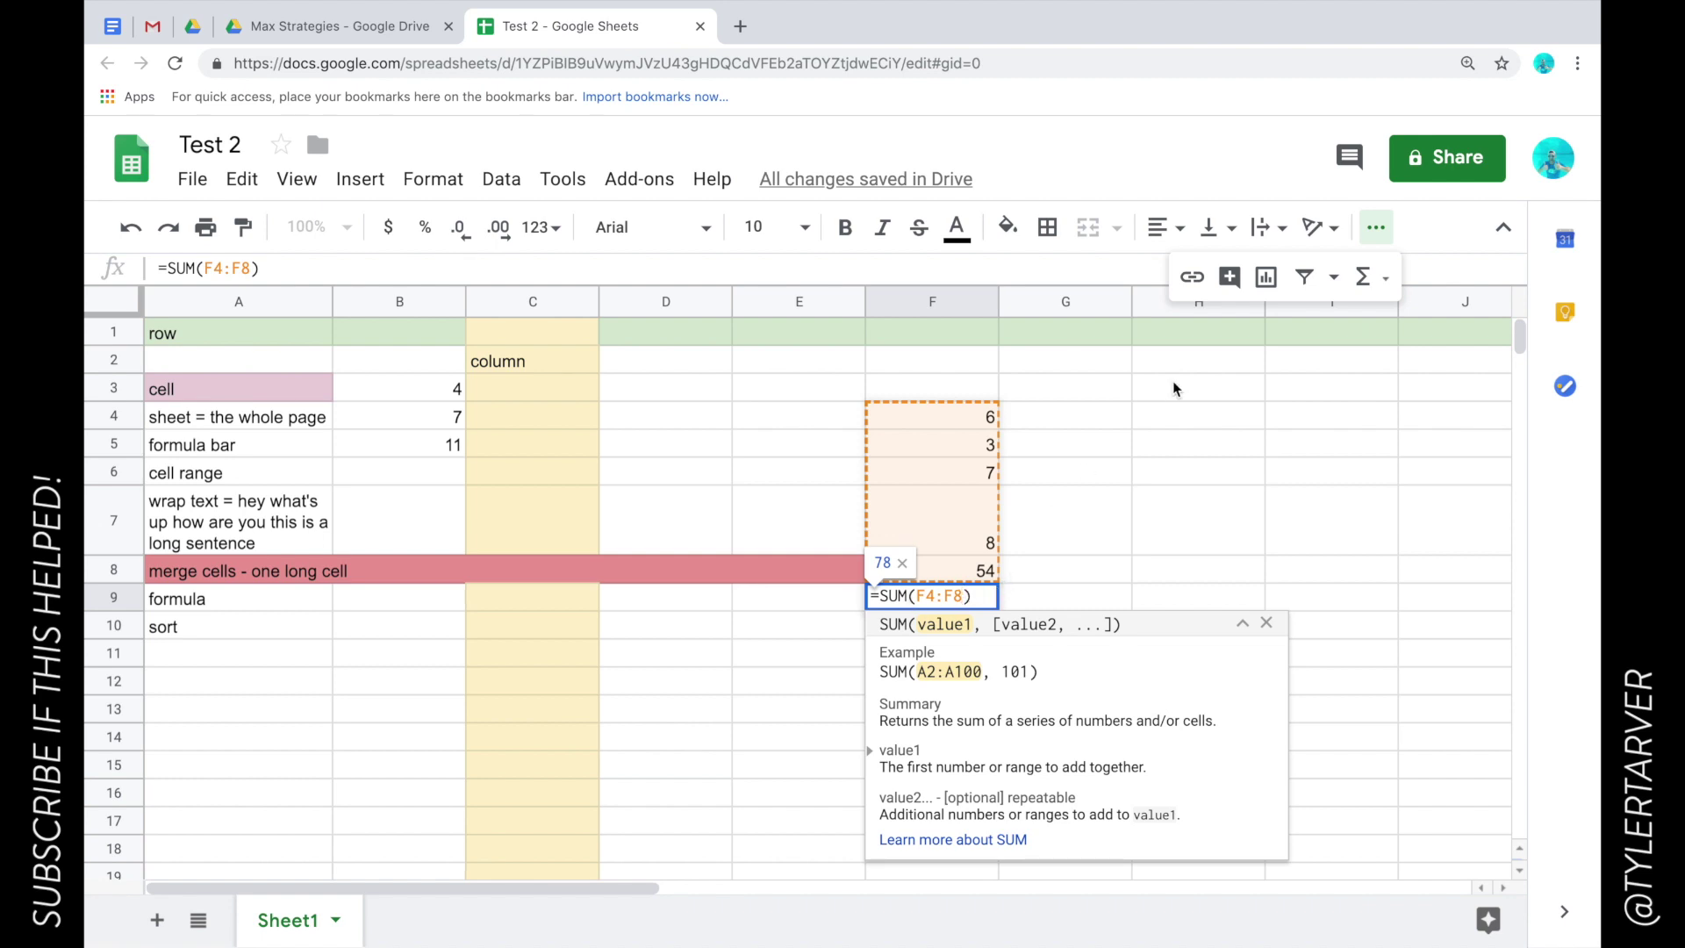
{"action": "key", "text": "Return"}
Inspect F9's =SUM(F4:F8) formula without changing it, then select A10 and F3.
{"action": "left_click", "coordinate": [967, 599]}
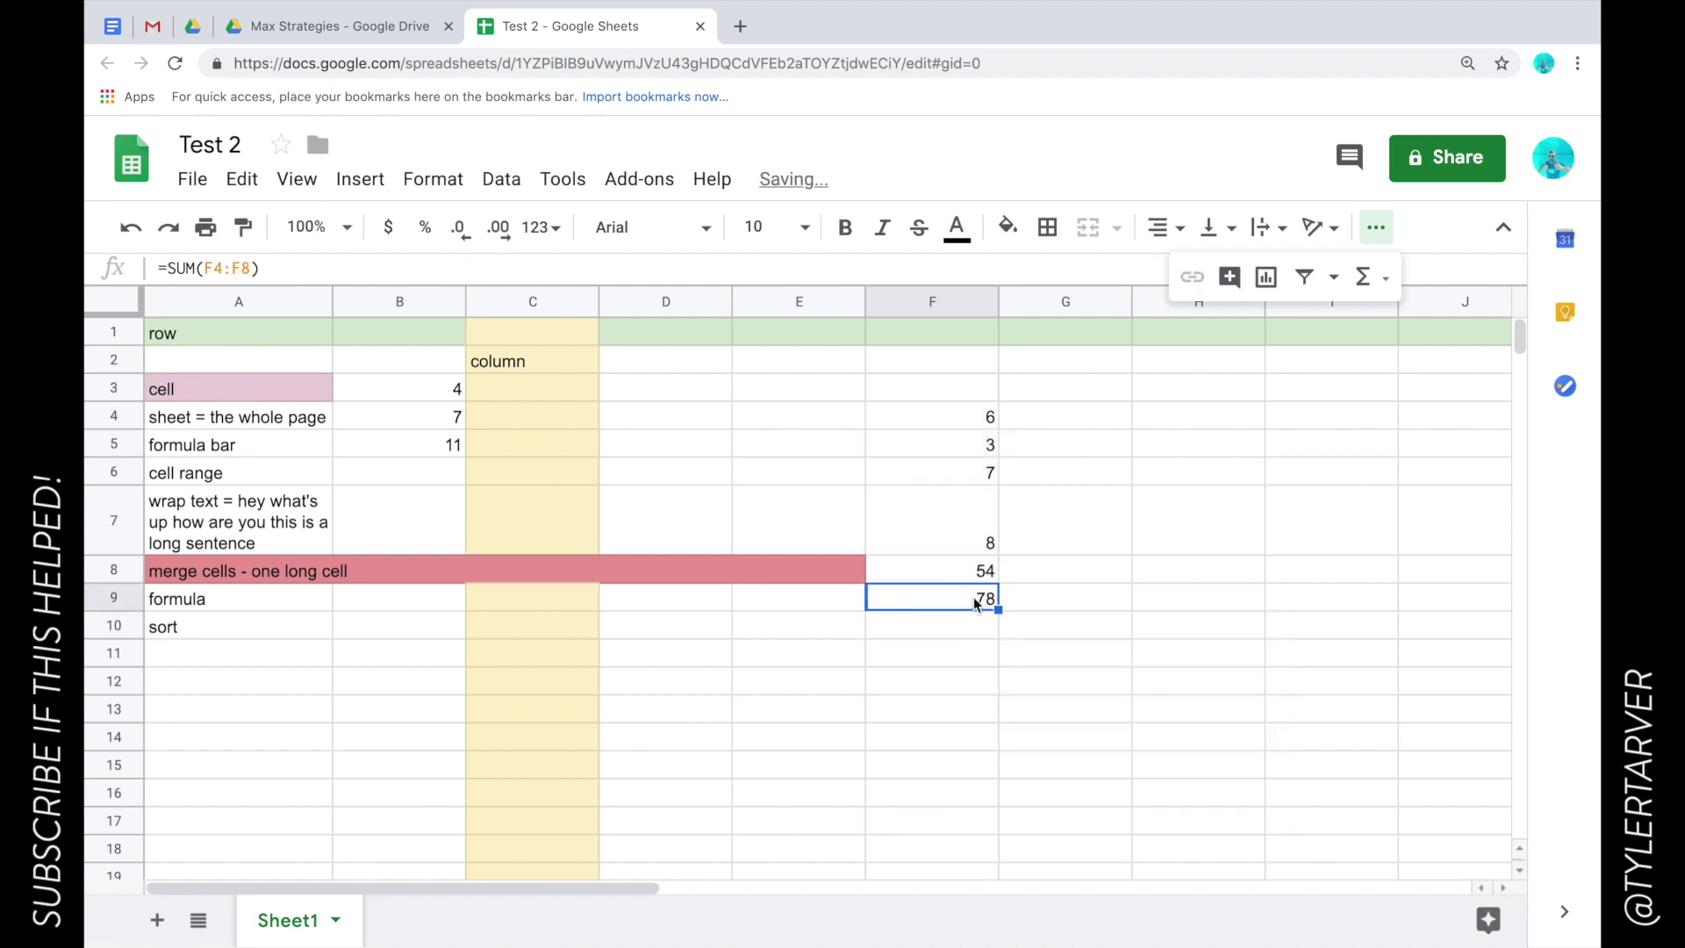
{"action": "double_click", "coordinate": [973, 597]}
{"action": "left_click", "coordinate": [1065, 566]}
{"action": "left_click", "coordinate": [971, 604]}
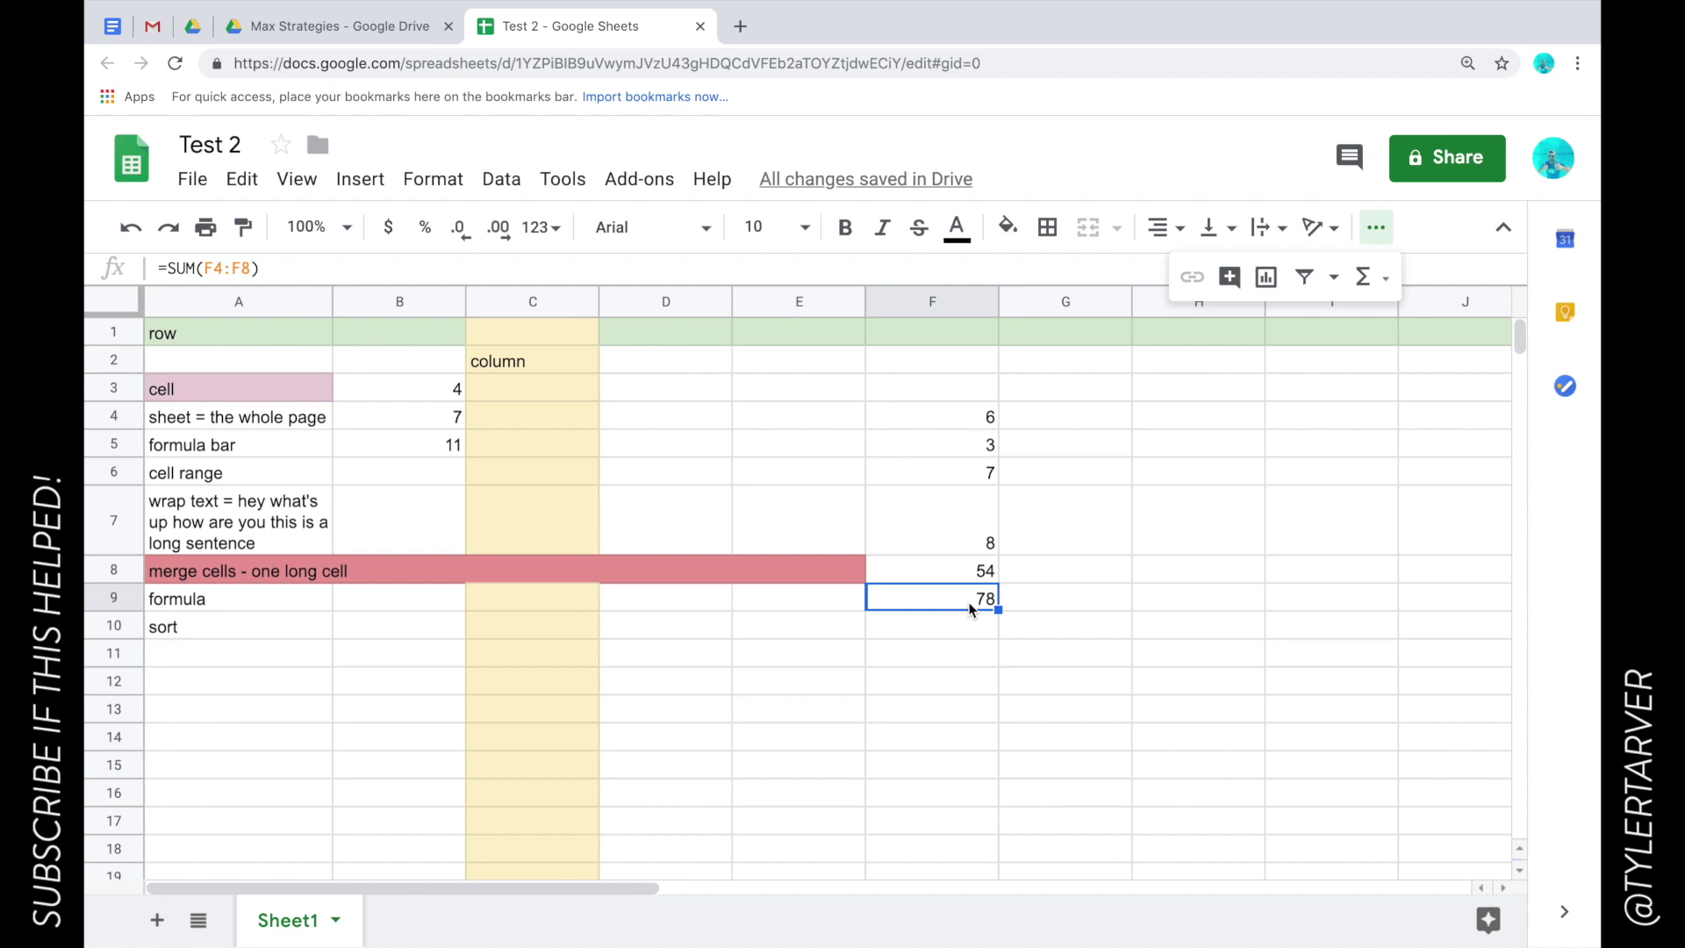
{"action": "left_click", "coordinate": [283, 634]}
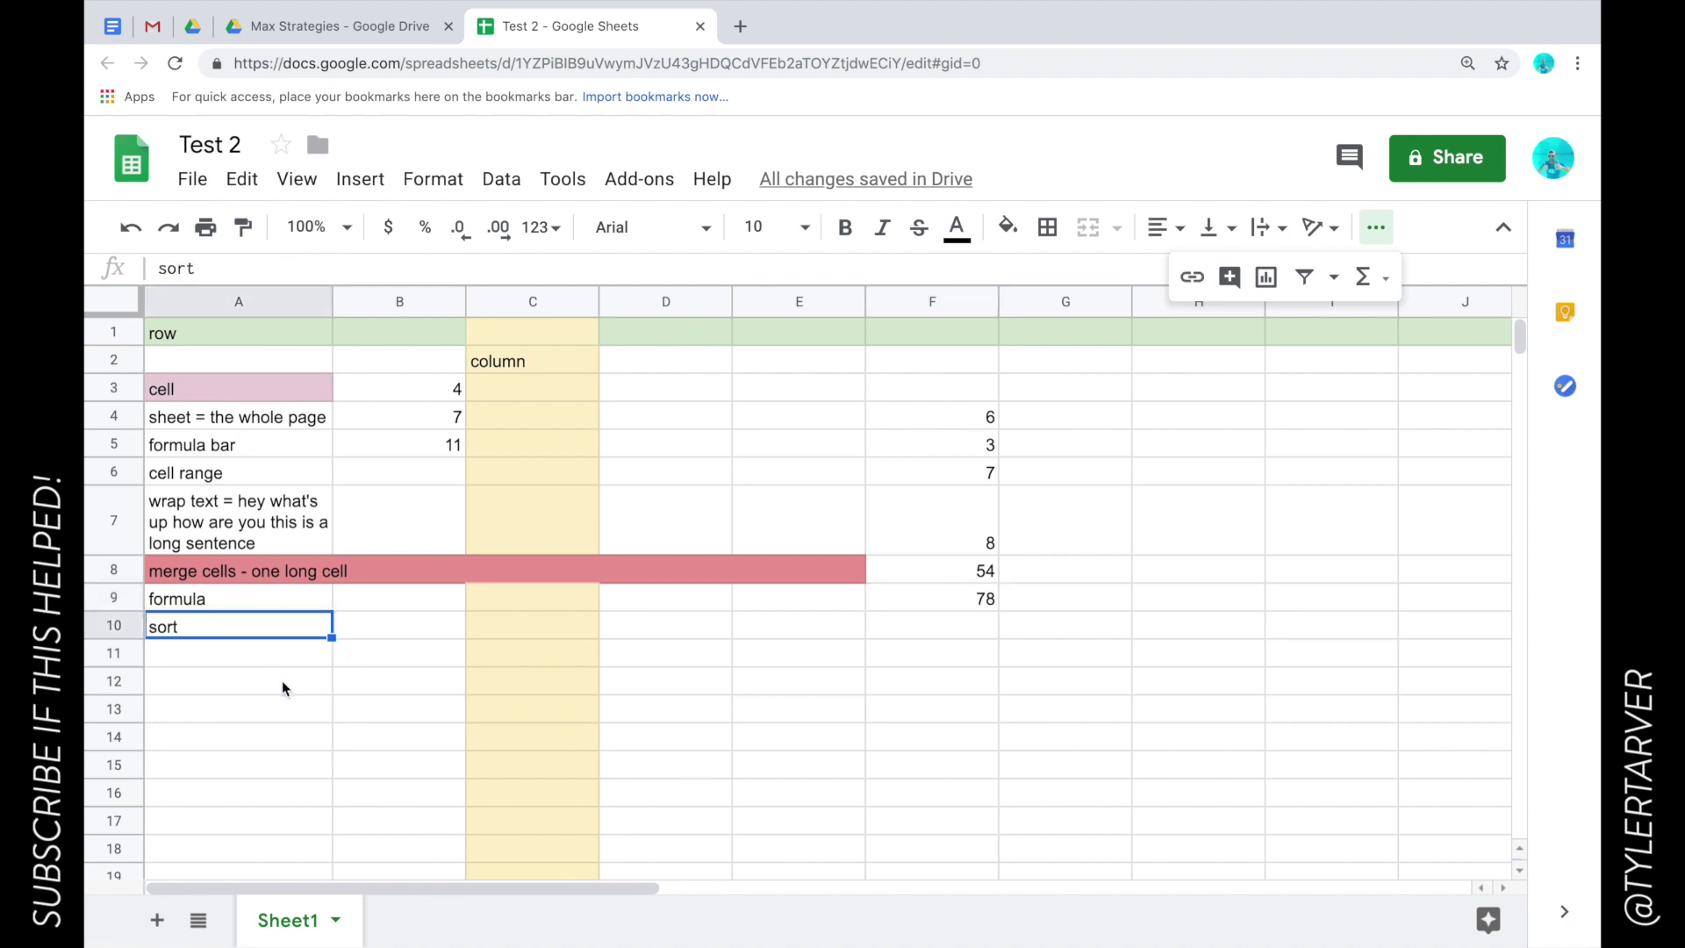
{"action": "left_click", "coordinate": [974, 391]}
Delete the F9 total and enter 3 in F3, 8 in F2 and 55 in F1.
{"action": "left_click", "coordinate": [977, 601]}
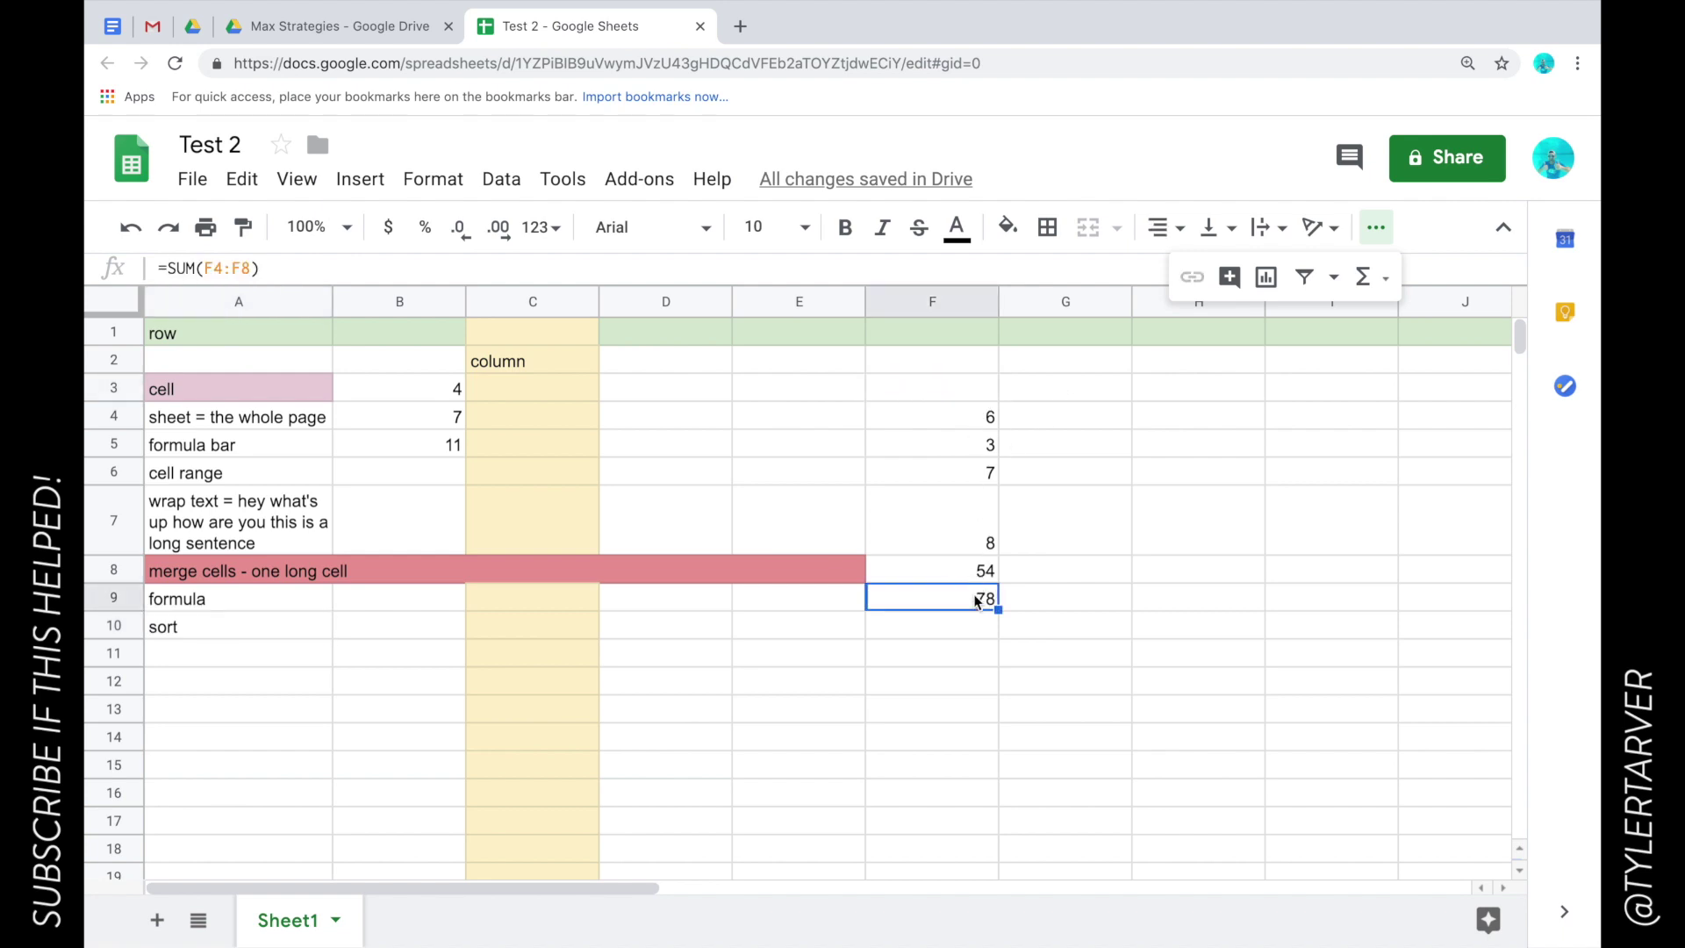
{"action": "key", "text": "Delete"}
{"action": "left_click", "coordinate": [959, 391]}
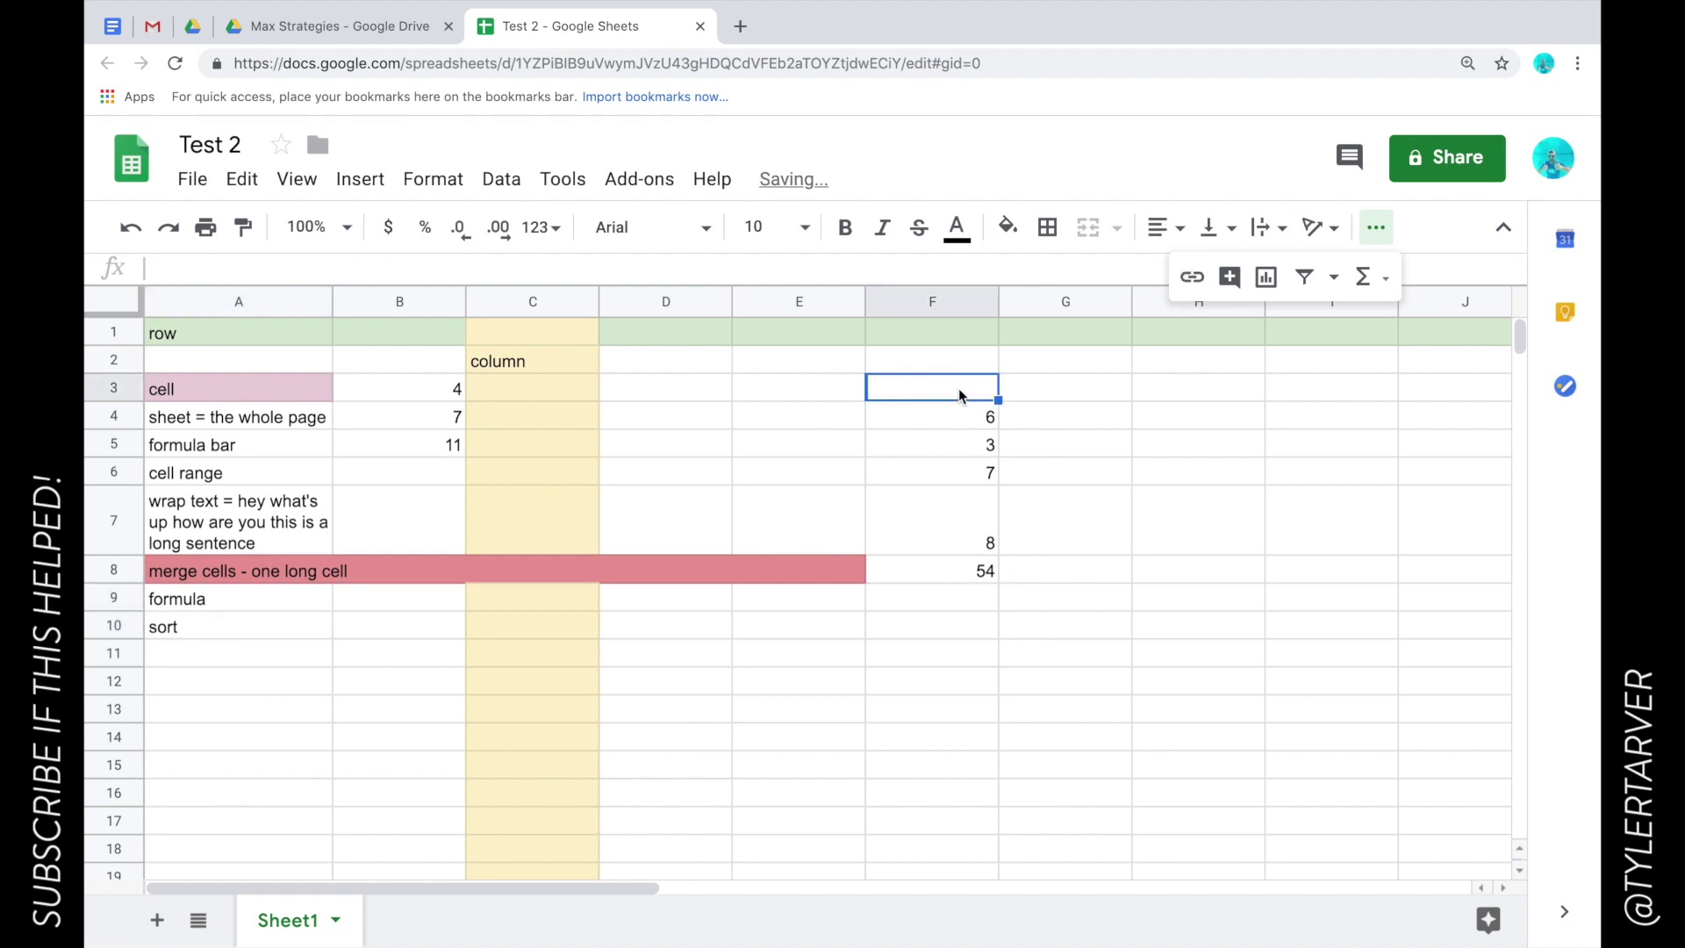
{"action": "type", "text": "3"}
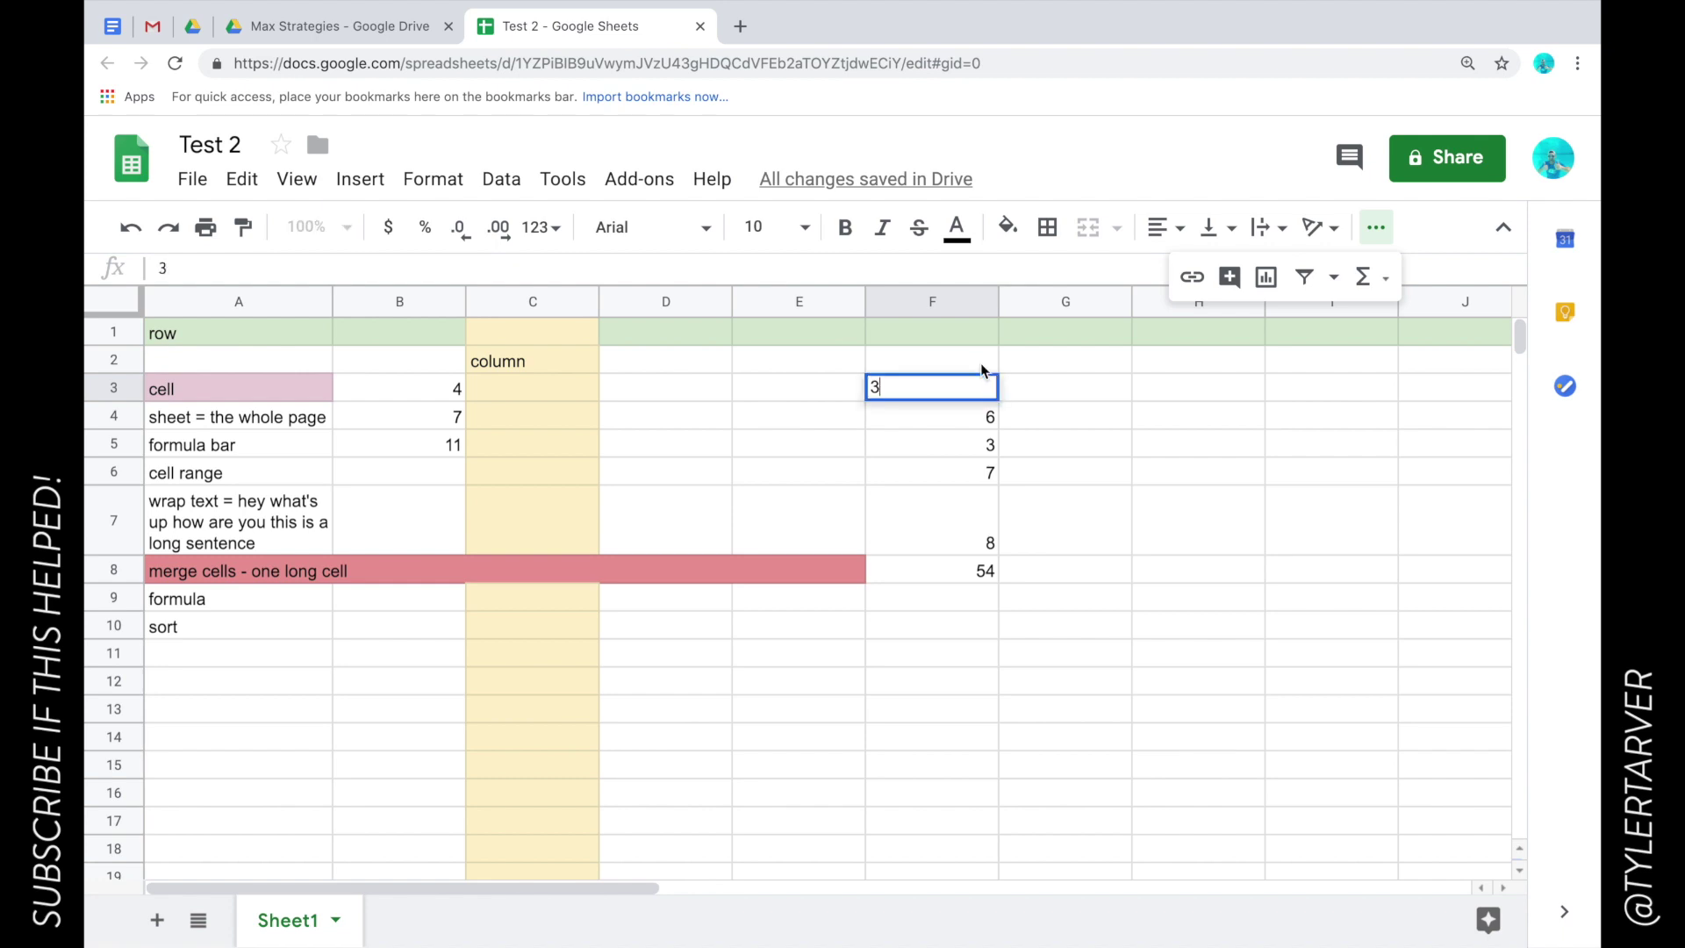
{"action": "left_click", "coordinate": [980, 360]}
{"action": "type", "text": "8"}
{"action": "left_click", "coordinate": [985, 339]}
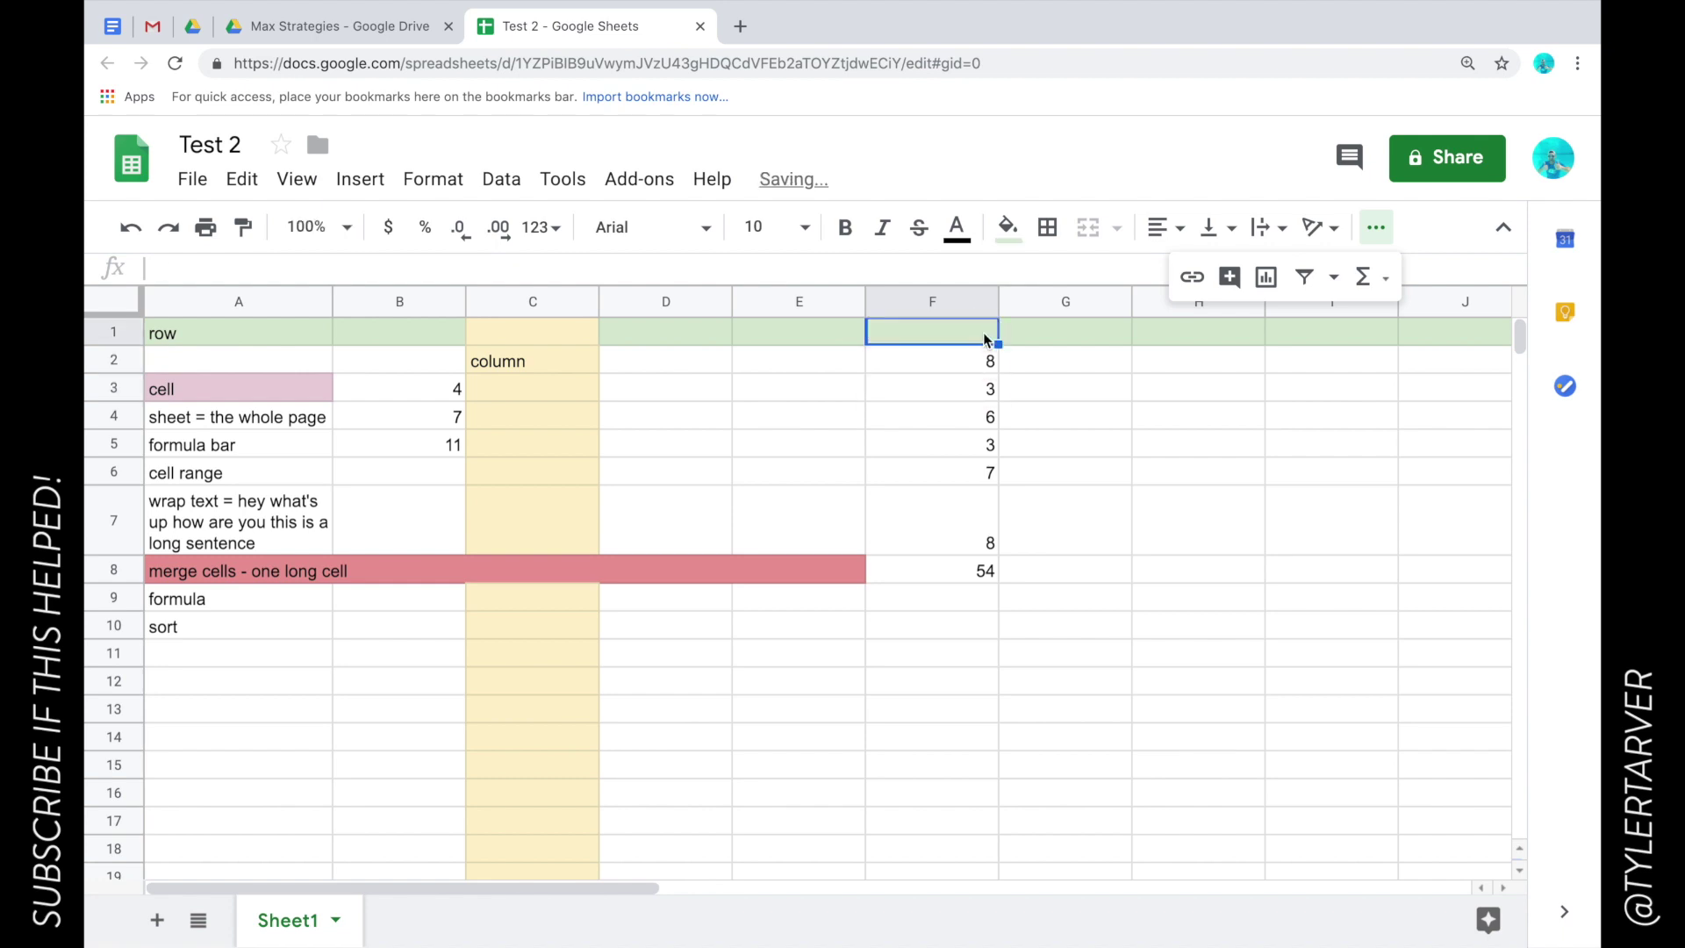
{"action": "type", "text": "55"}
{"action": "left_click", "coordinate": [978, 419]}
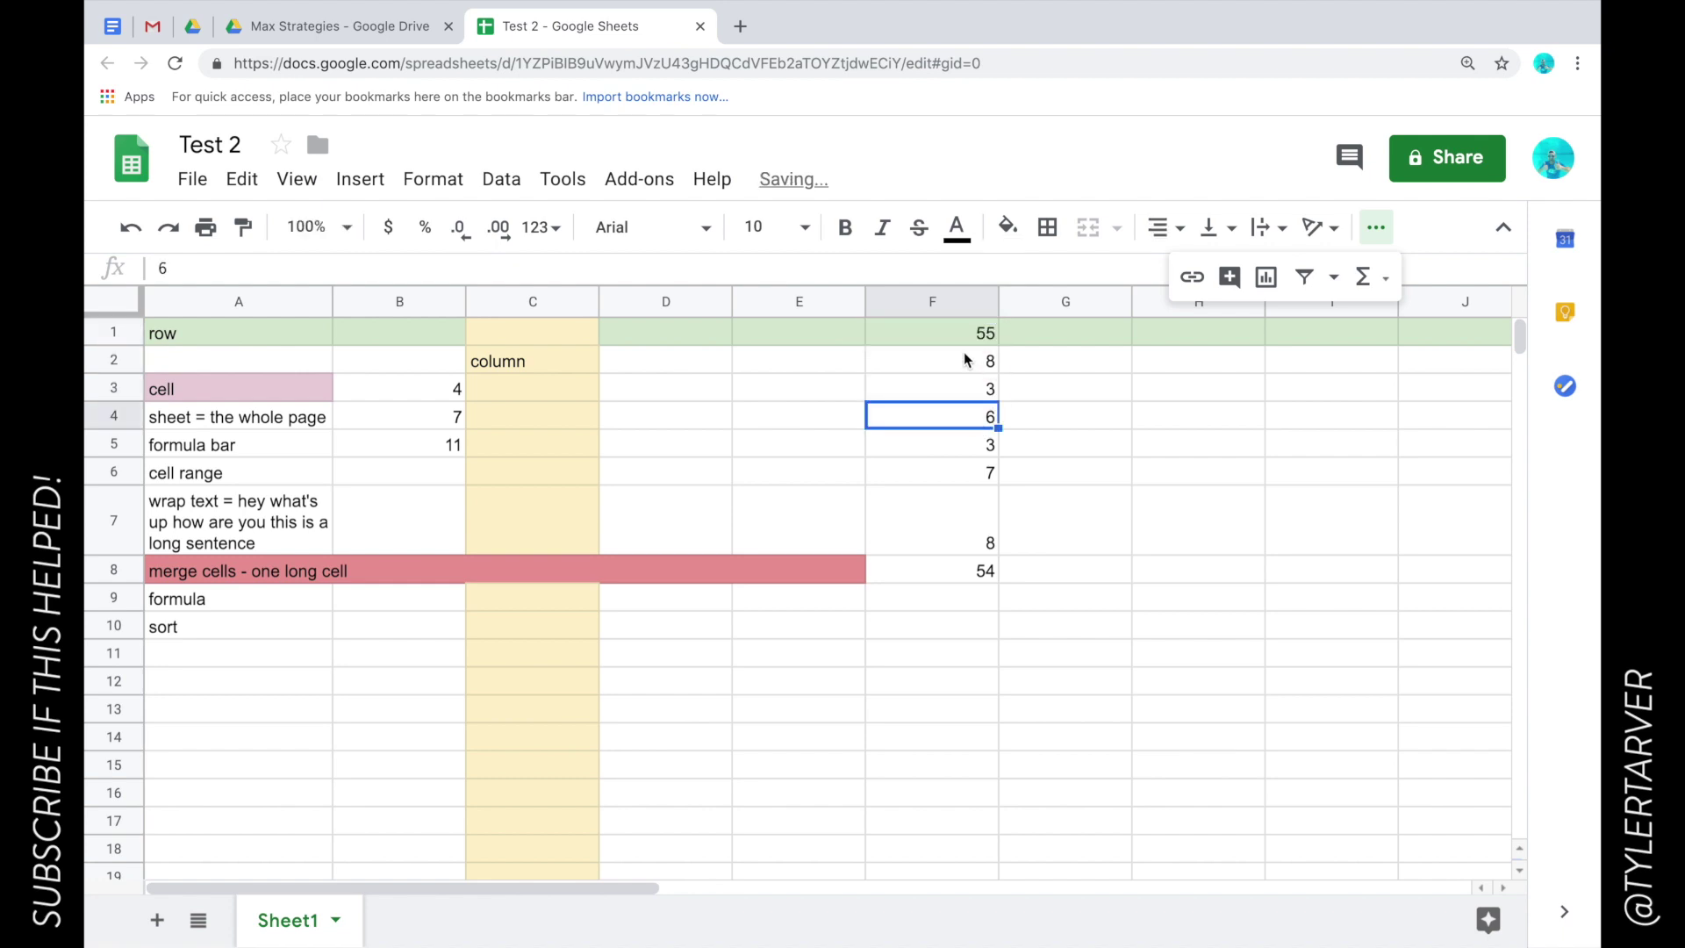
Sort the whole sheet Z → A by column F.
{"action": "left_click", "coordinate": [953, 303]}
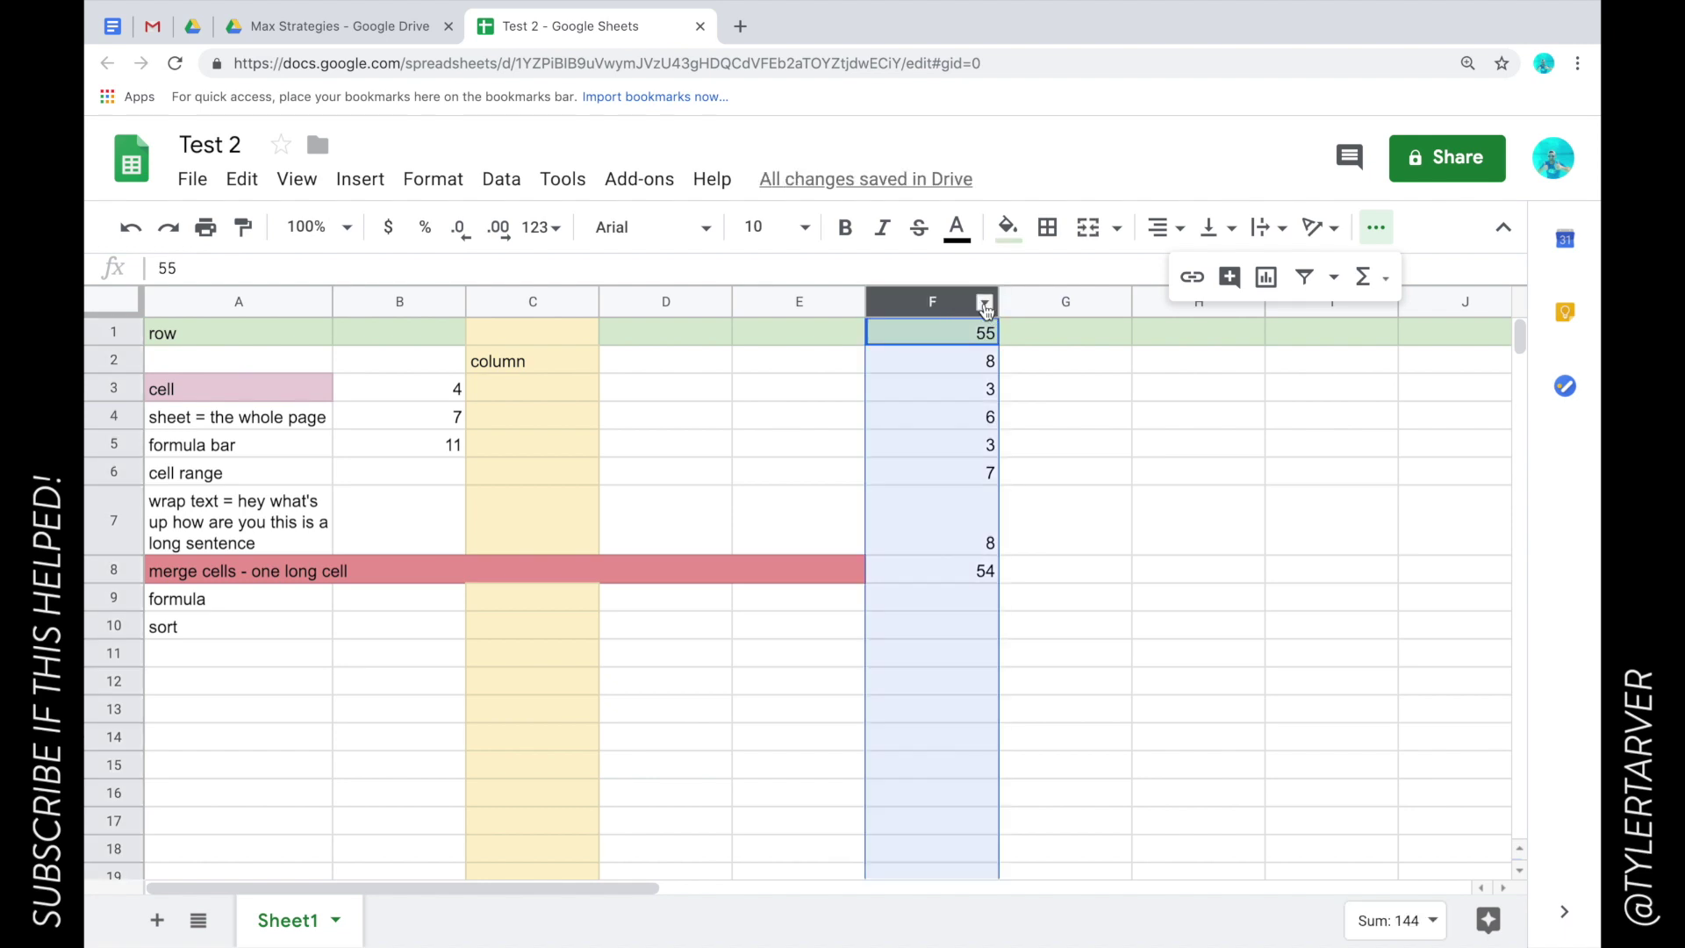
{"action": "left_click", "coordinate": [985, 304]}
{"action": "scroll", "coordinate": [1098, 778], "scroll_direction": "down", "scroll_amount": 3}
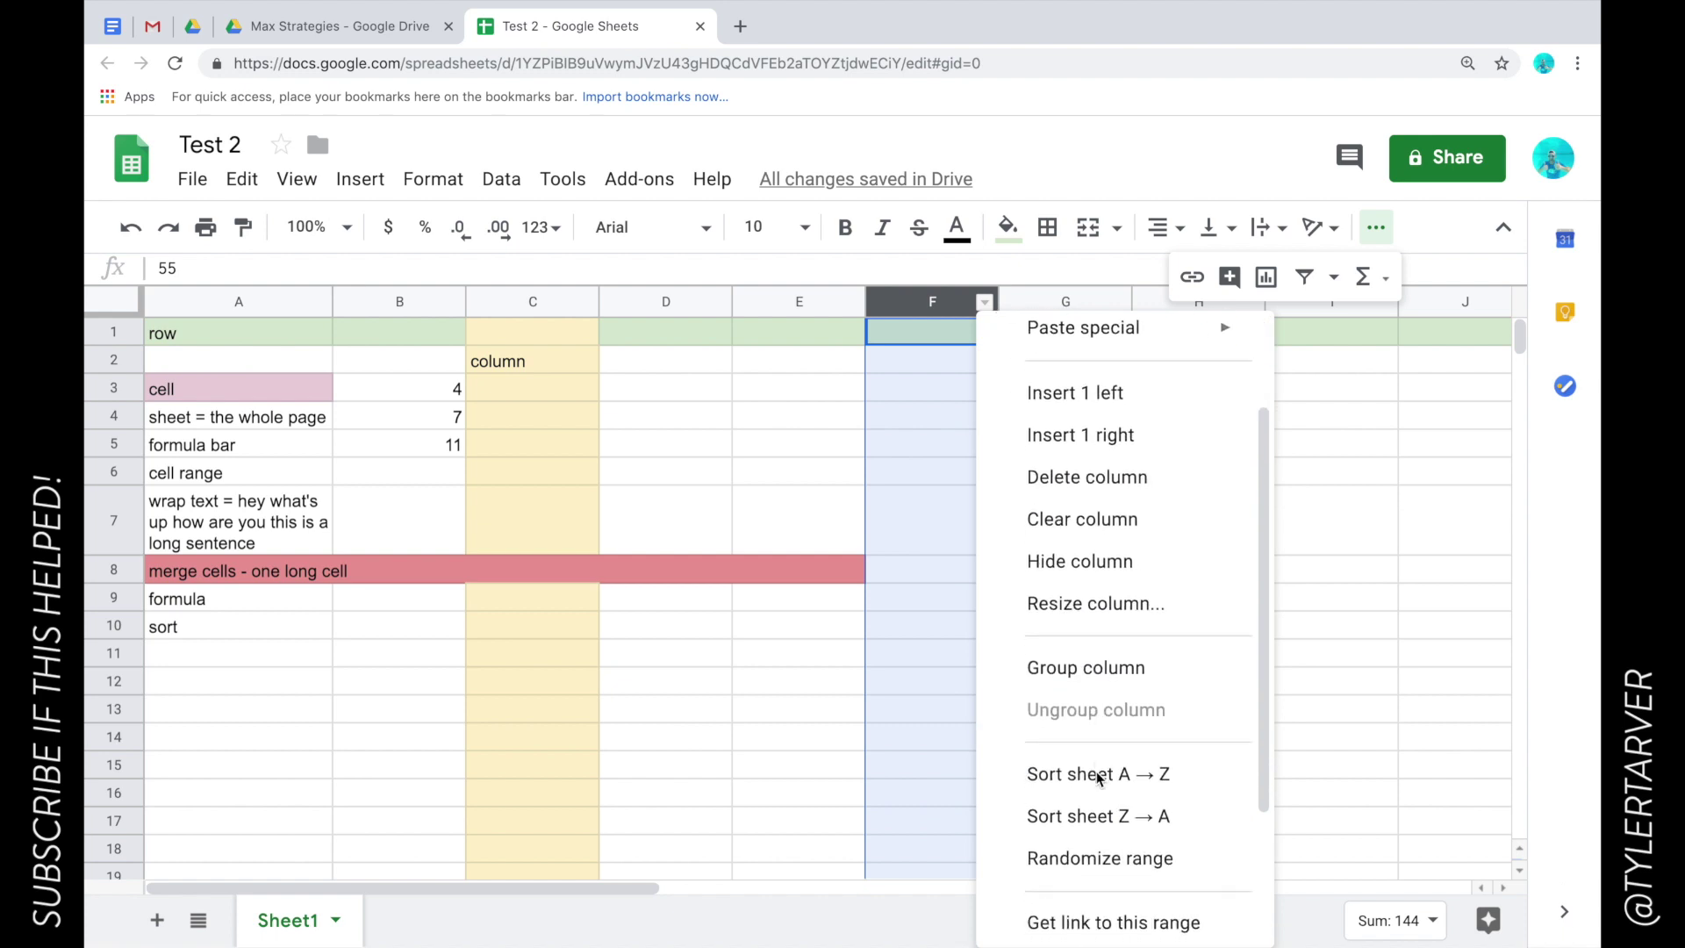
{"action": "left_click", "coordinate": [1123, 818]}
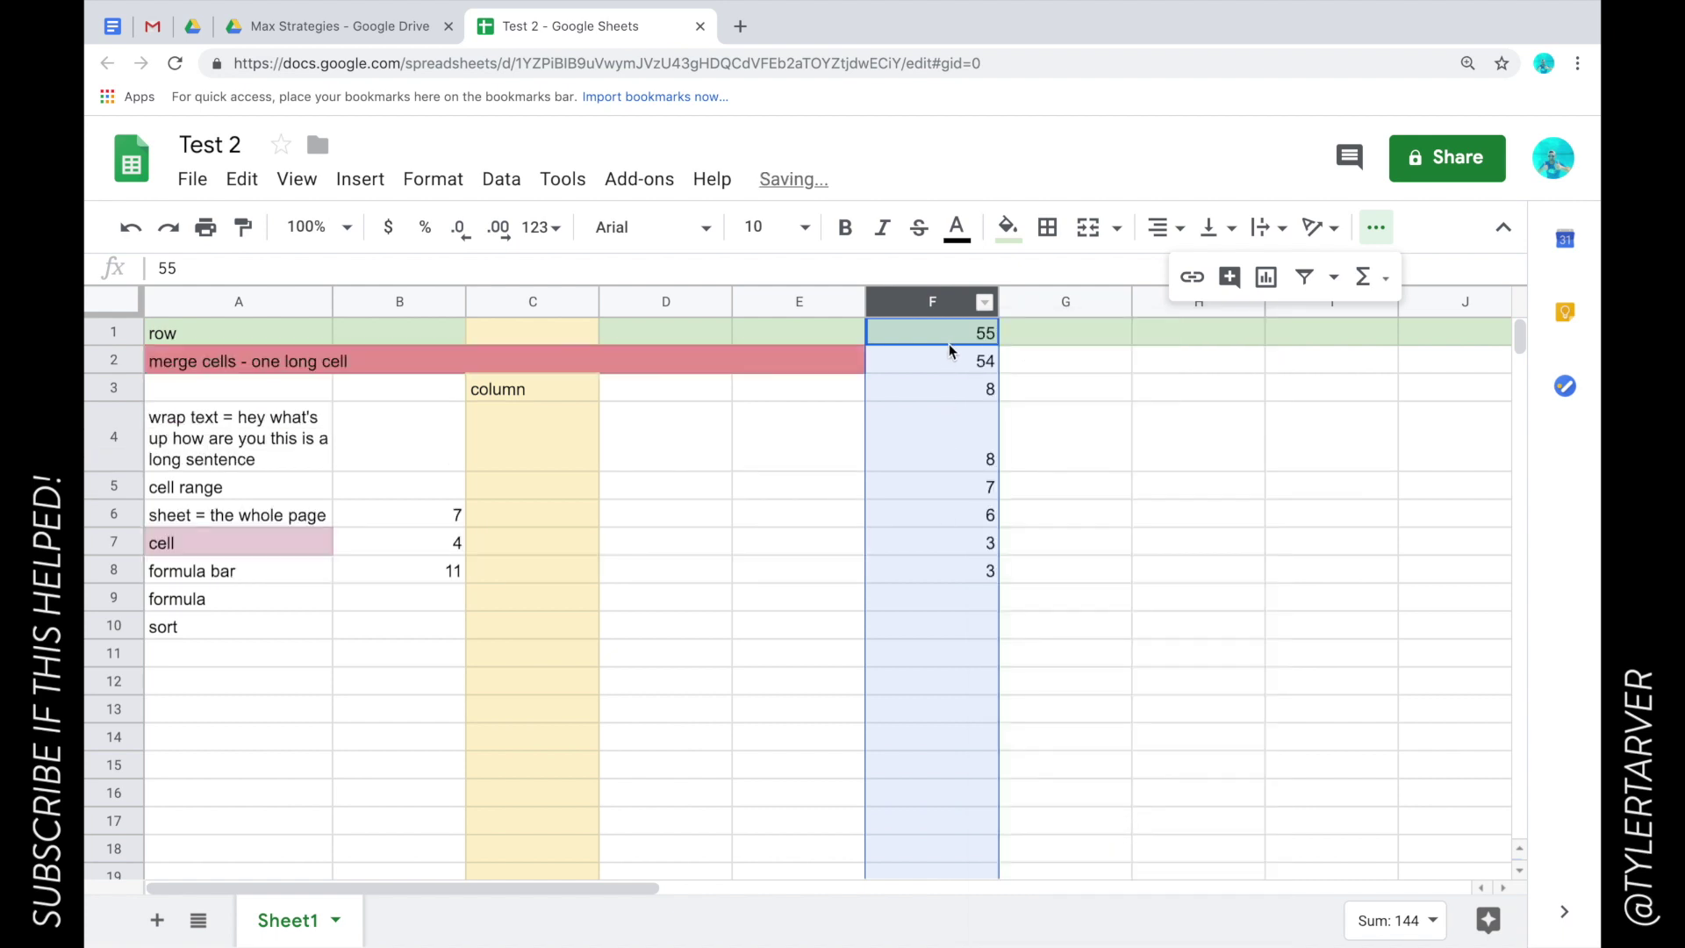
{"action": "left_click", "coordinate": [281, 301]}
Sort the whole sheet A → Z by column A.
{"action": "left_click", "coordinate": [318, 303]}
{"action": "scroll", "coordinate": [451, 714], "scroll_direction": "down", "scroll_amount": 2}
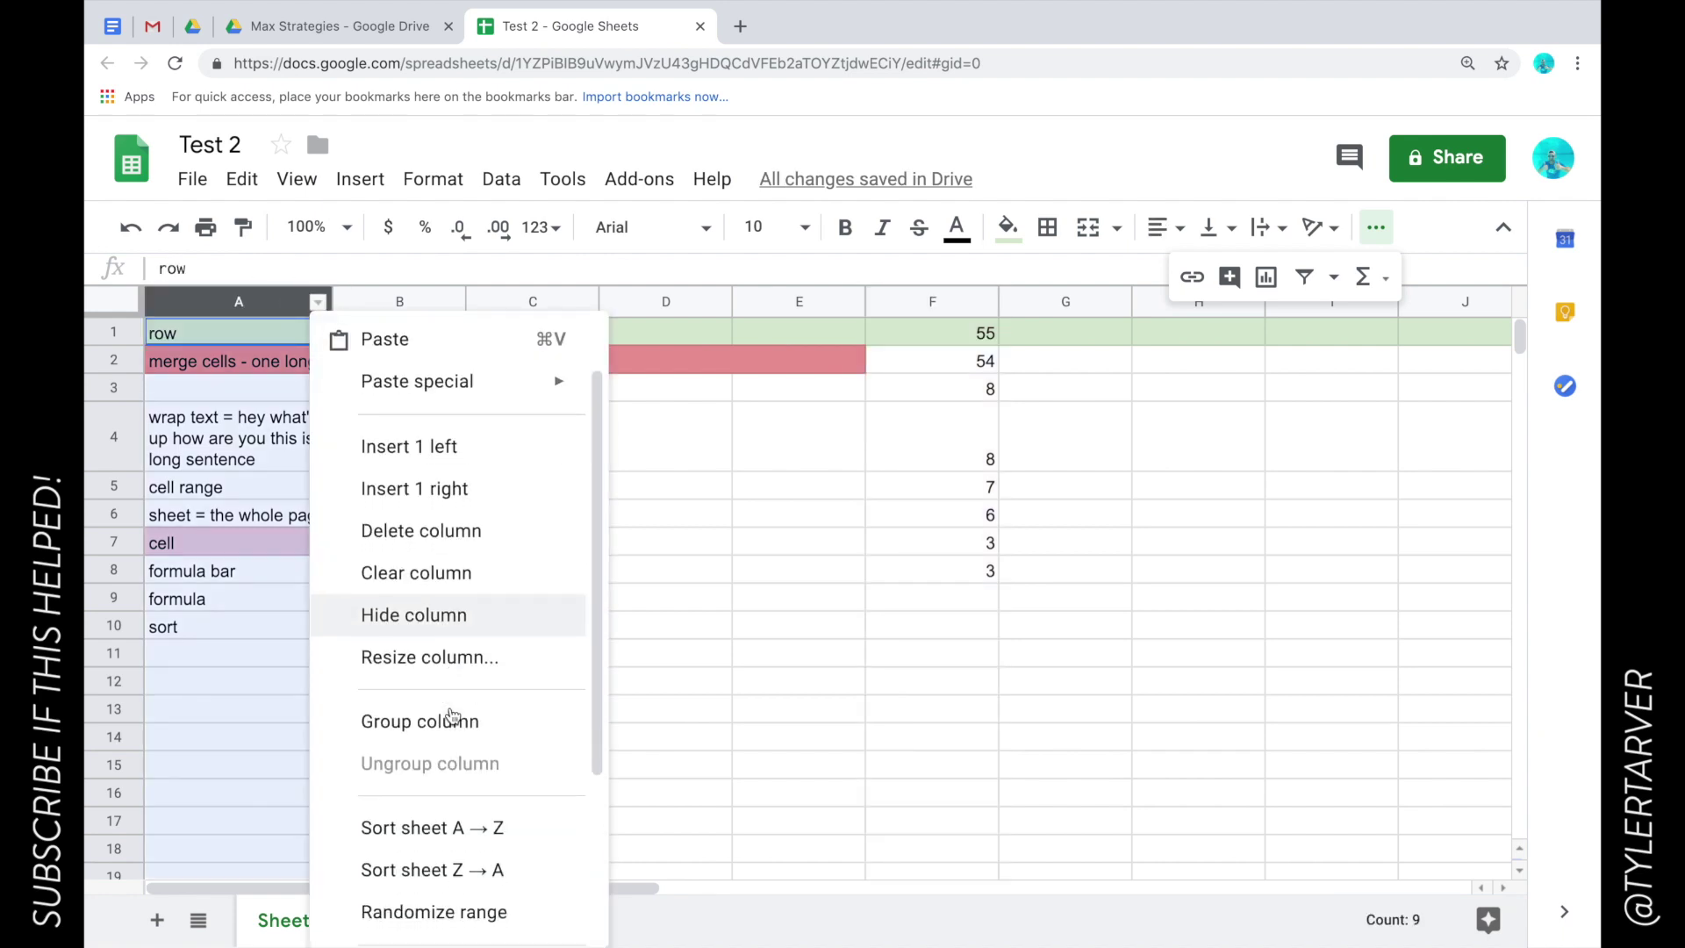
{"action": "left_click", "coordinate": [465, 848]}
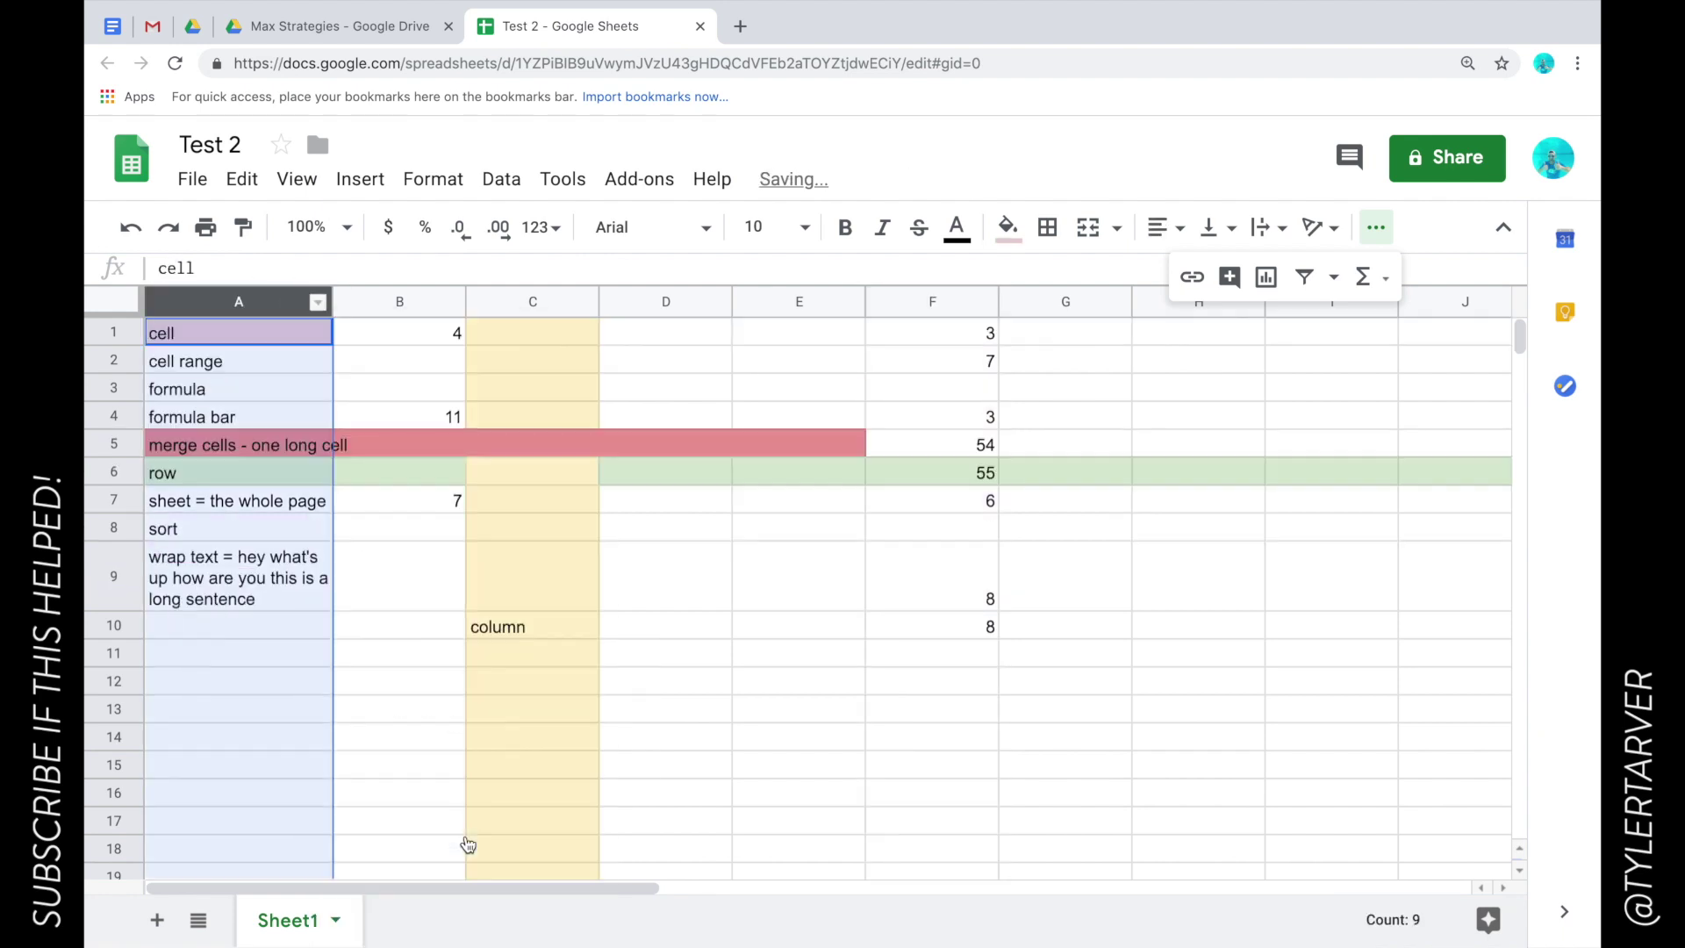
Select the 'cell' term in A1, then rows 2 and 4.
{"action": "left_click", "coordinate": [161, 330]}
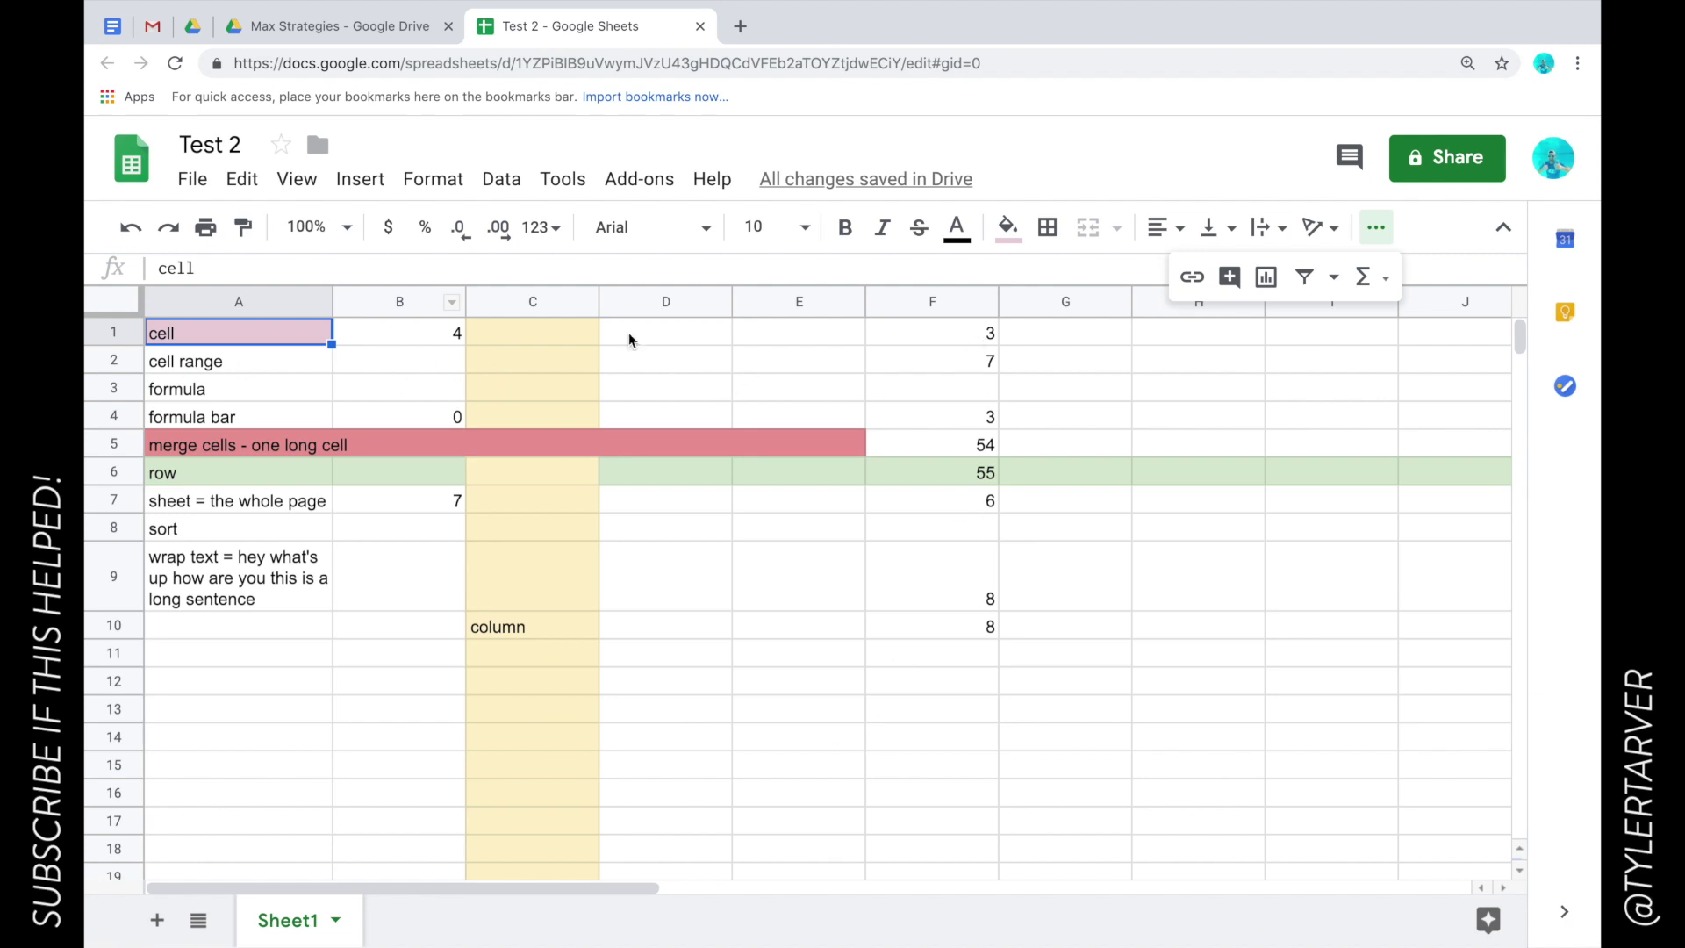
{"action": "left_click", "coordinate": [99, 361]}
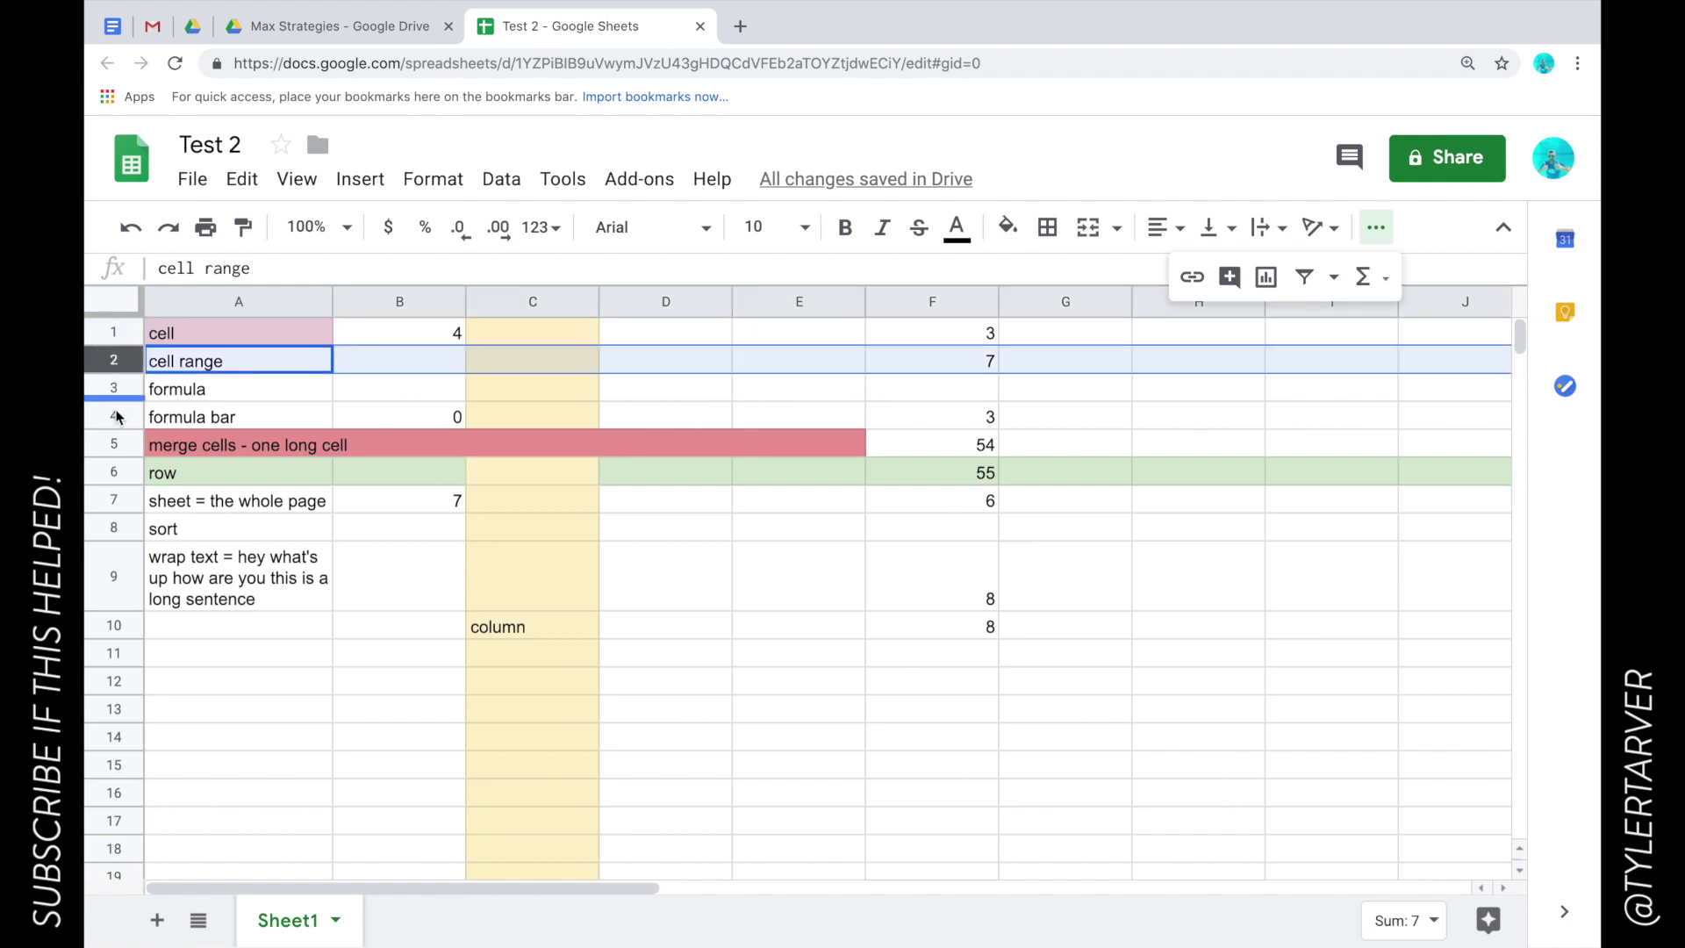
{"action": "left_click", "coordinate": [113, 416]}
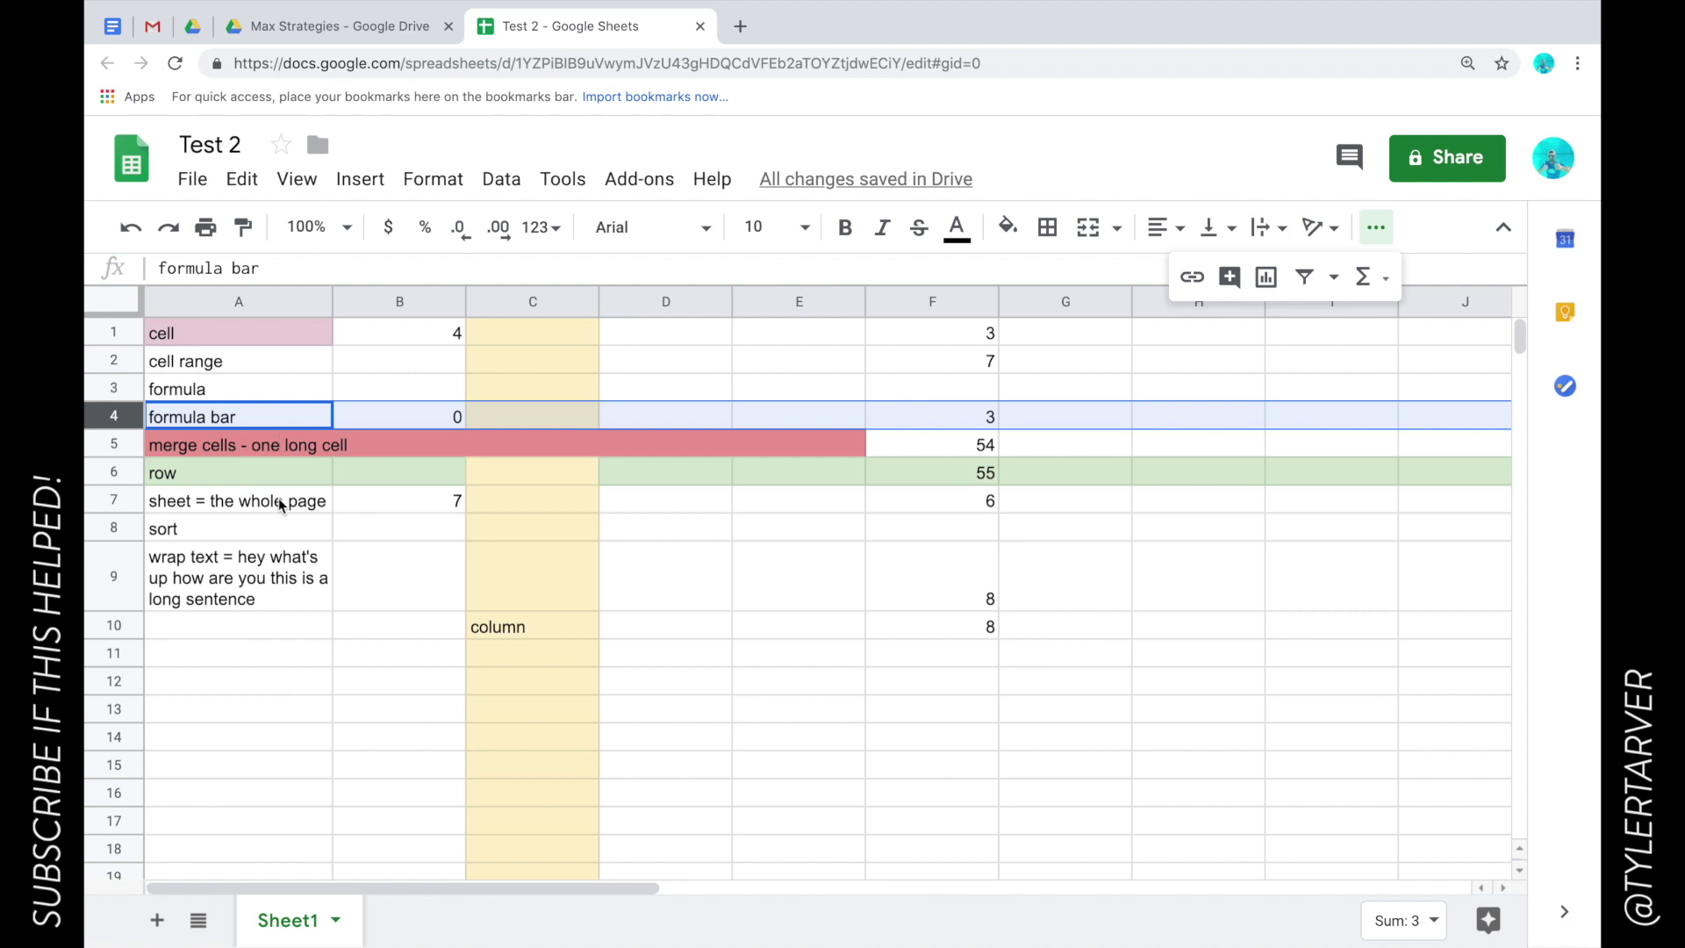